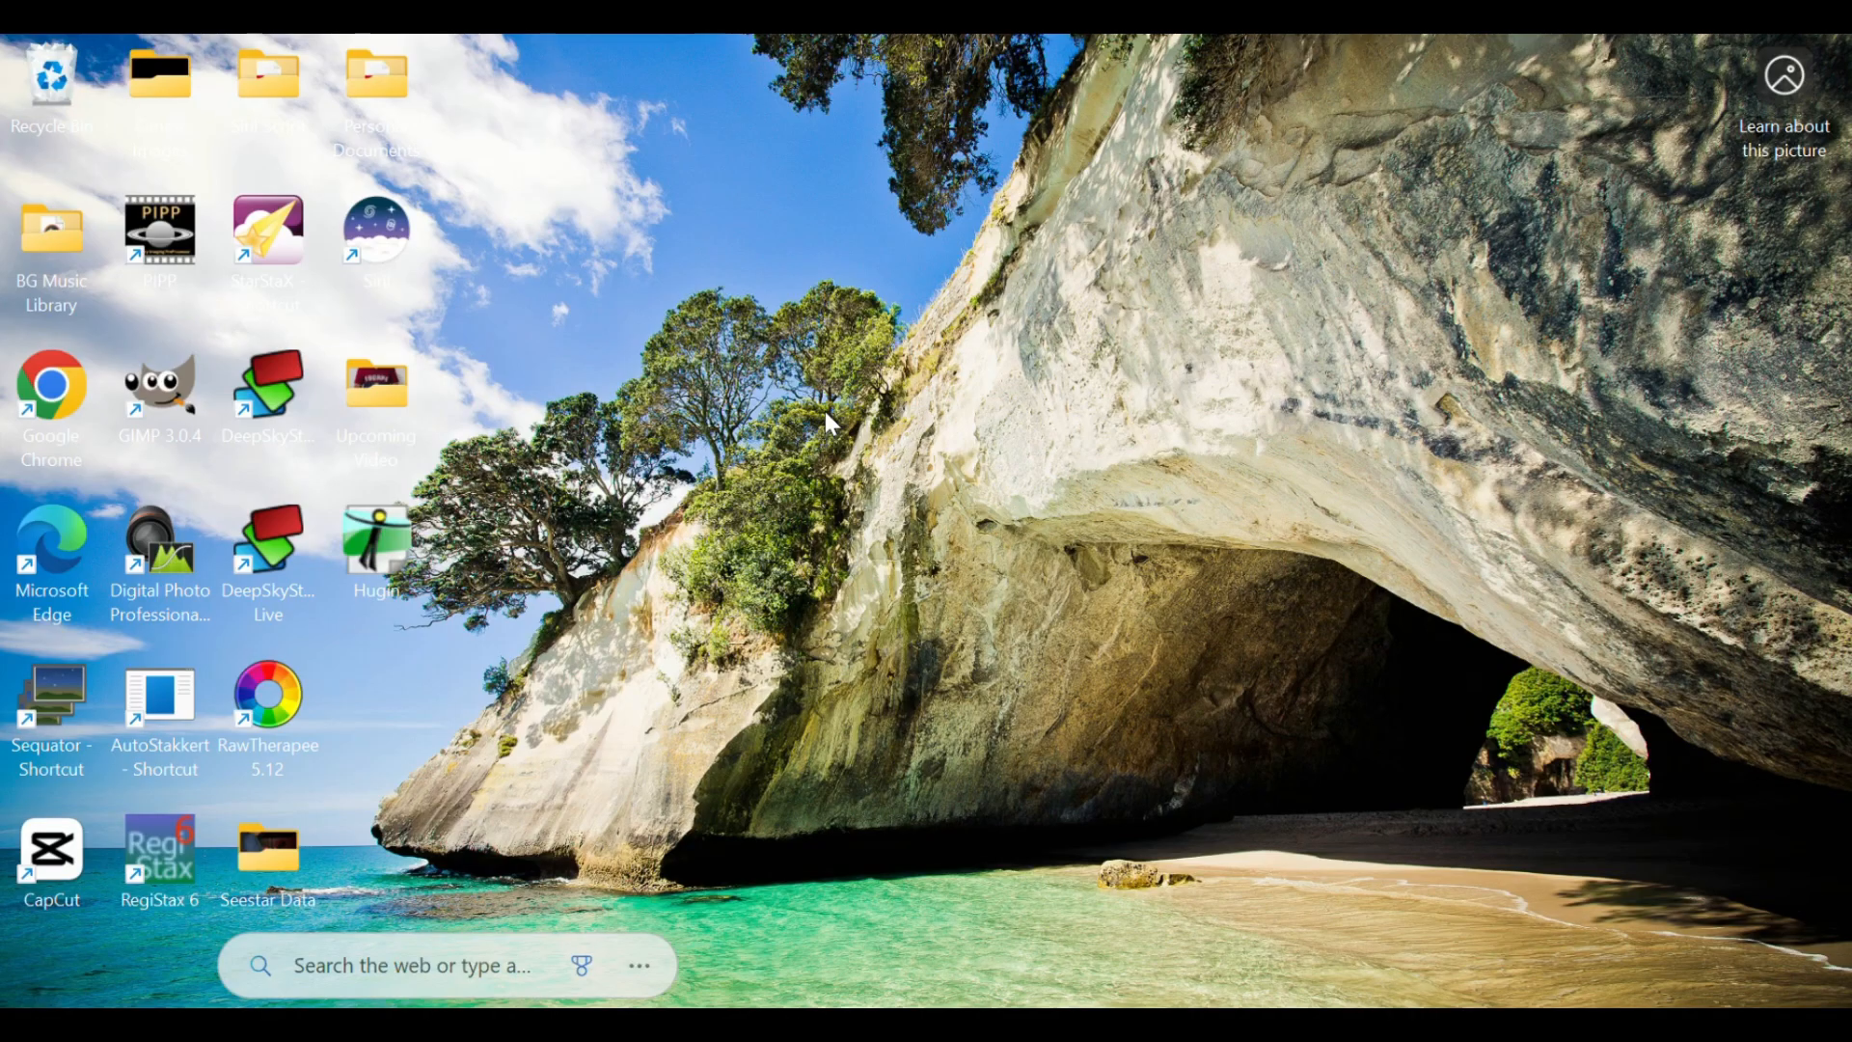
Step: Close the extra Canon Images window and open the Lunar Eclipse folder in File Explorer
{"action": "double_click", "coordinate": [164, 106]}
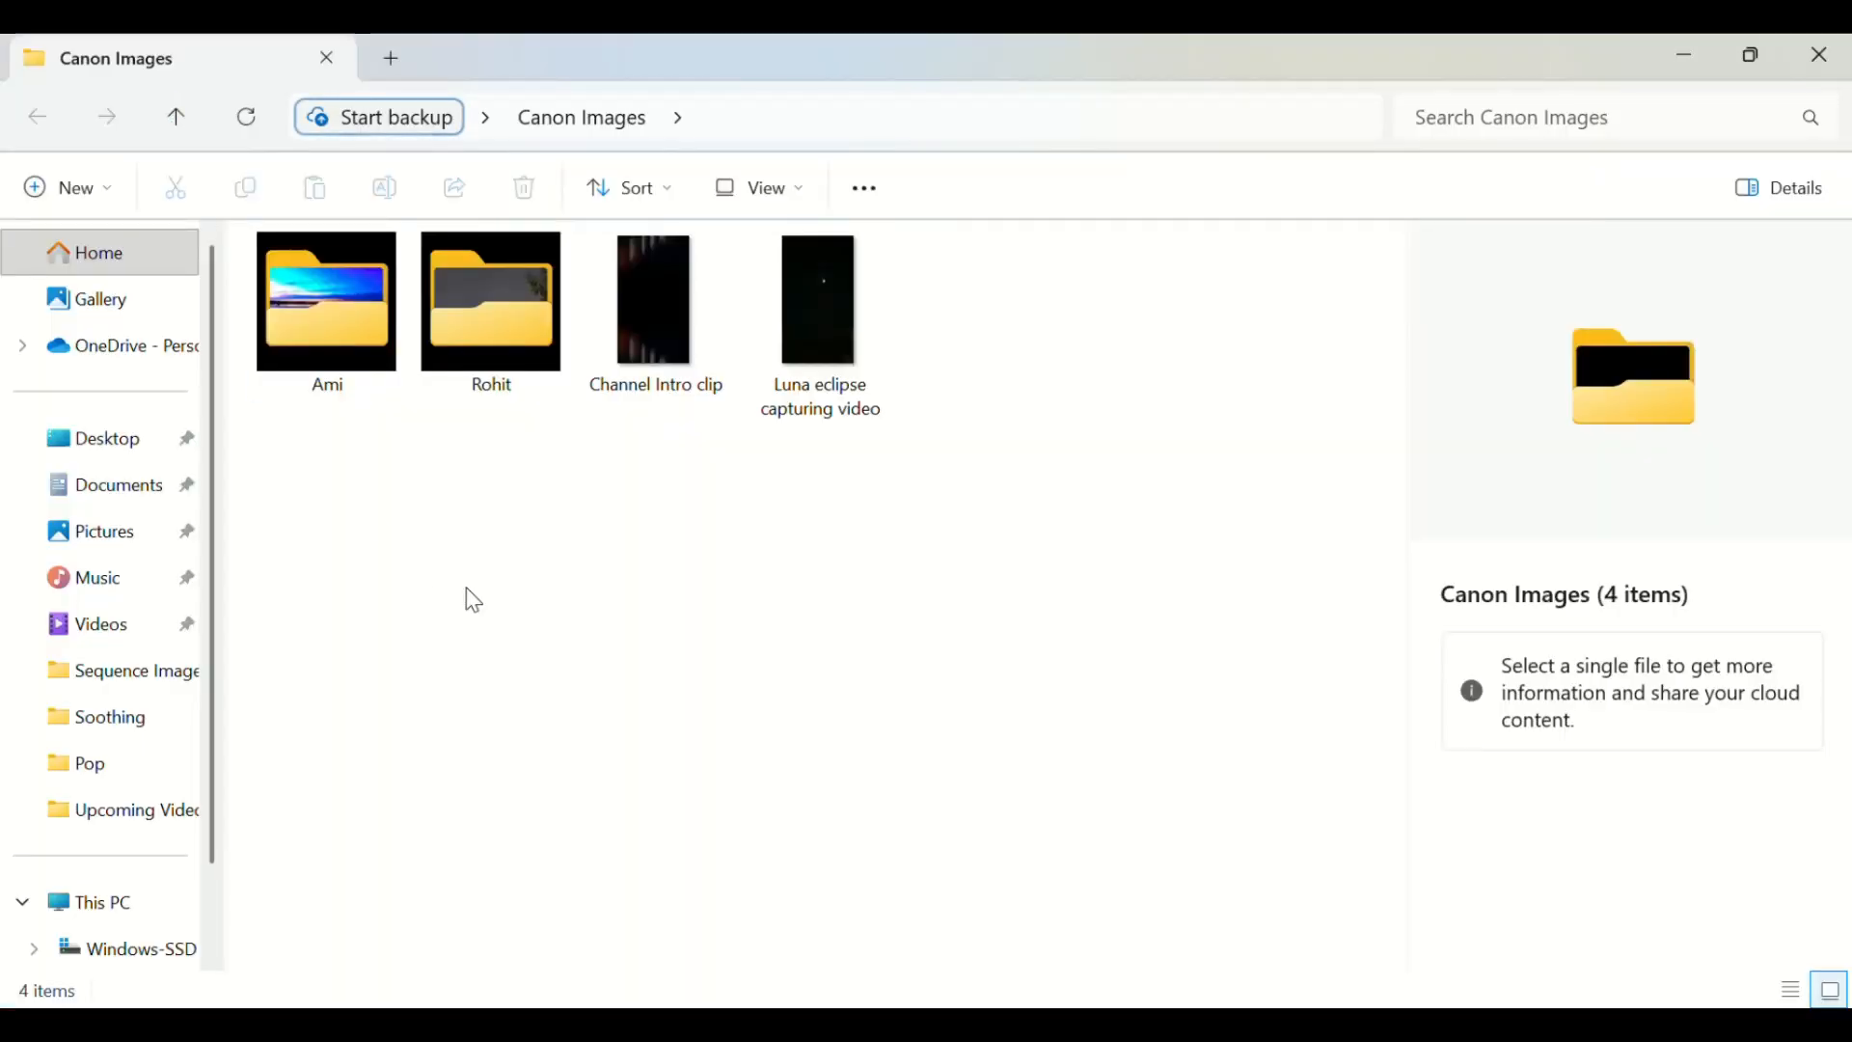
{"action": "mouse_move", "coordinate": [741, 1024]}
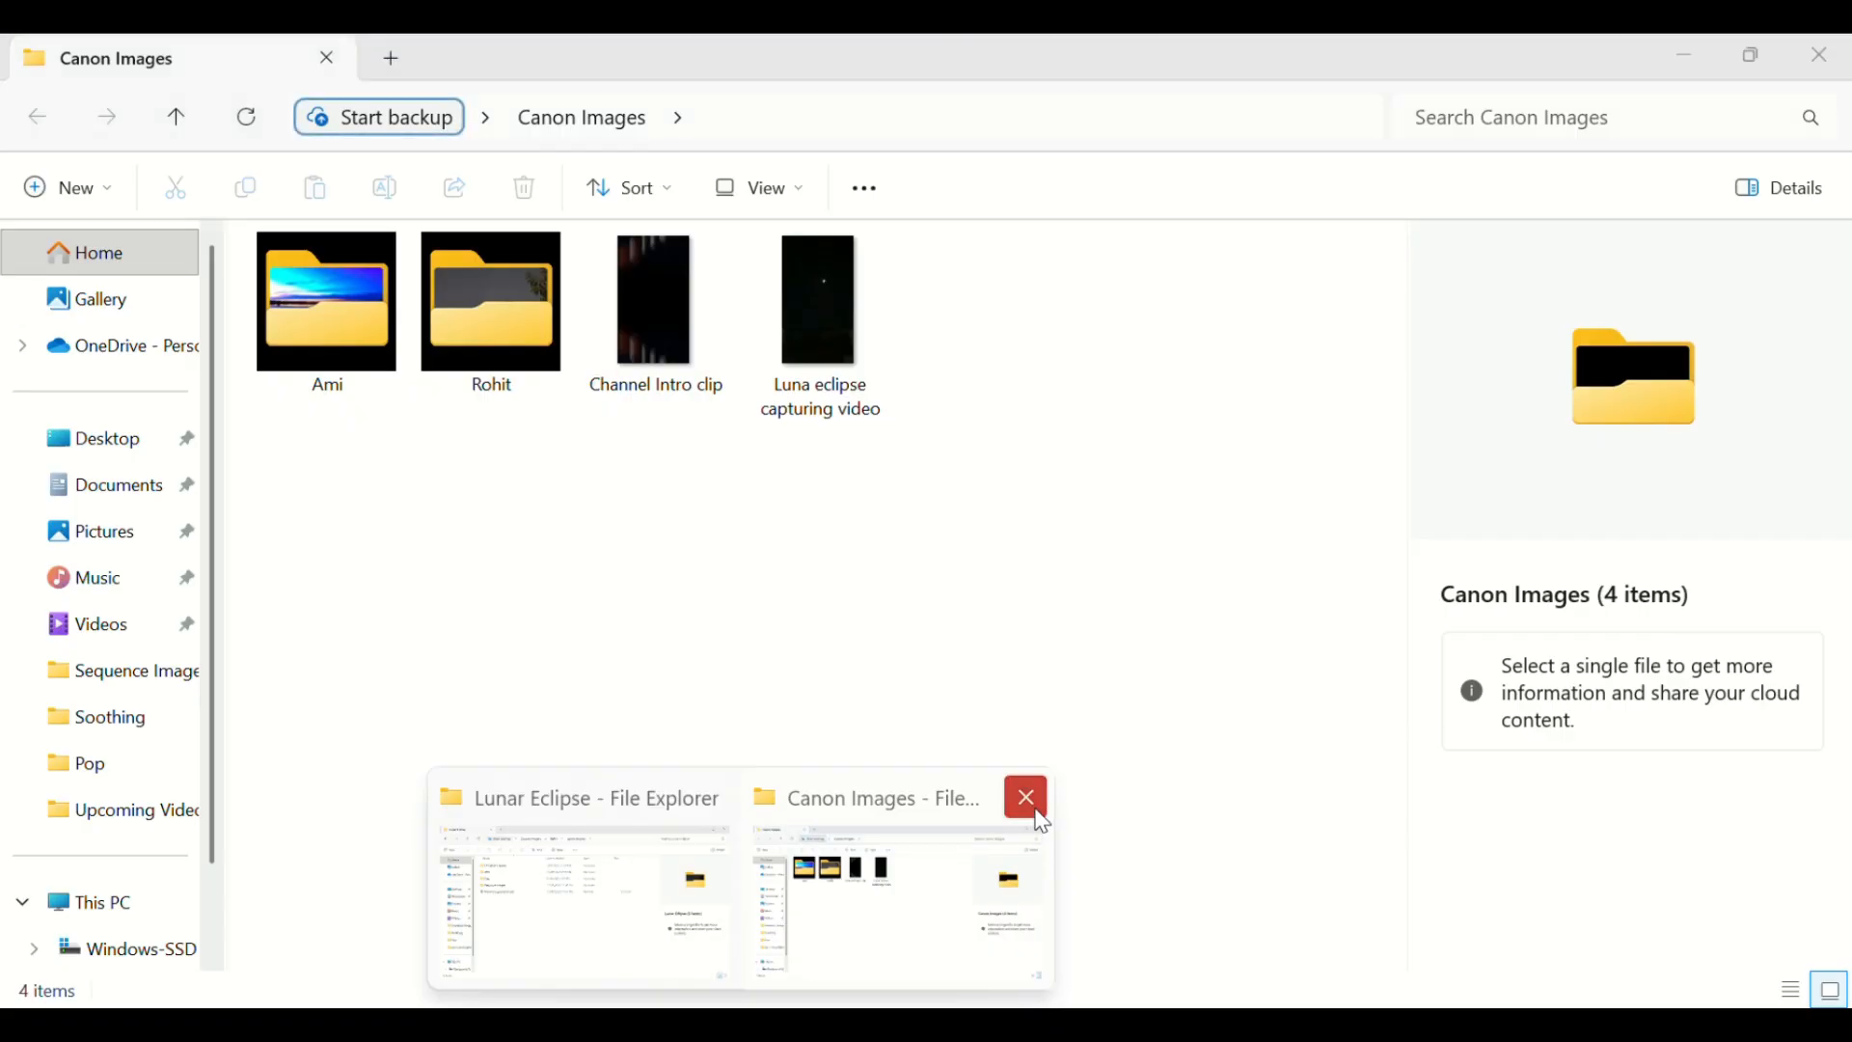
{"action": "left_click", "coordinate": [1028, 799]}
{"action": "left_click", "coordinate": [641, 820]}
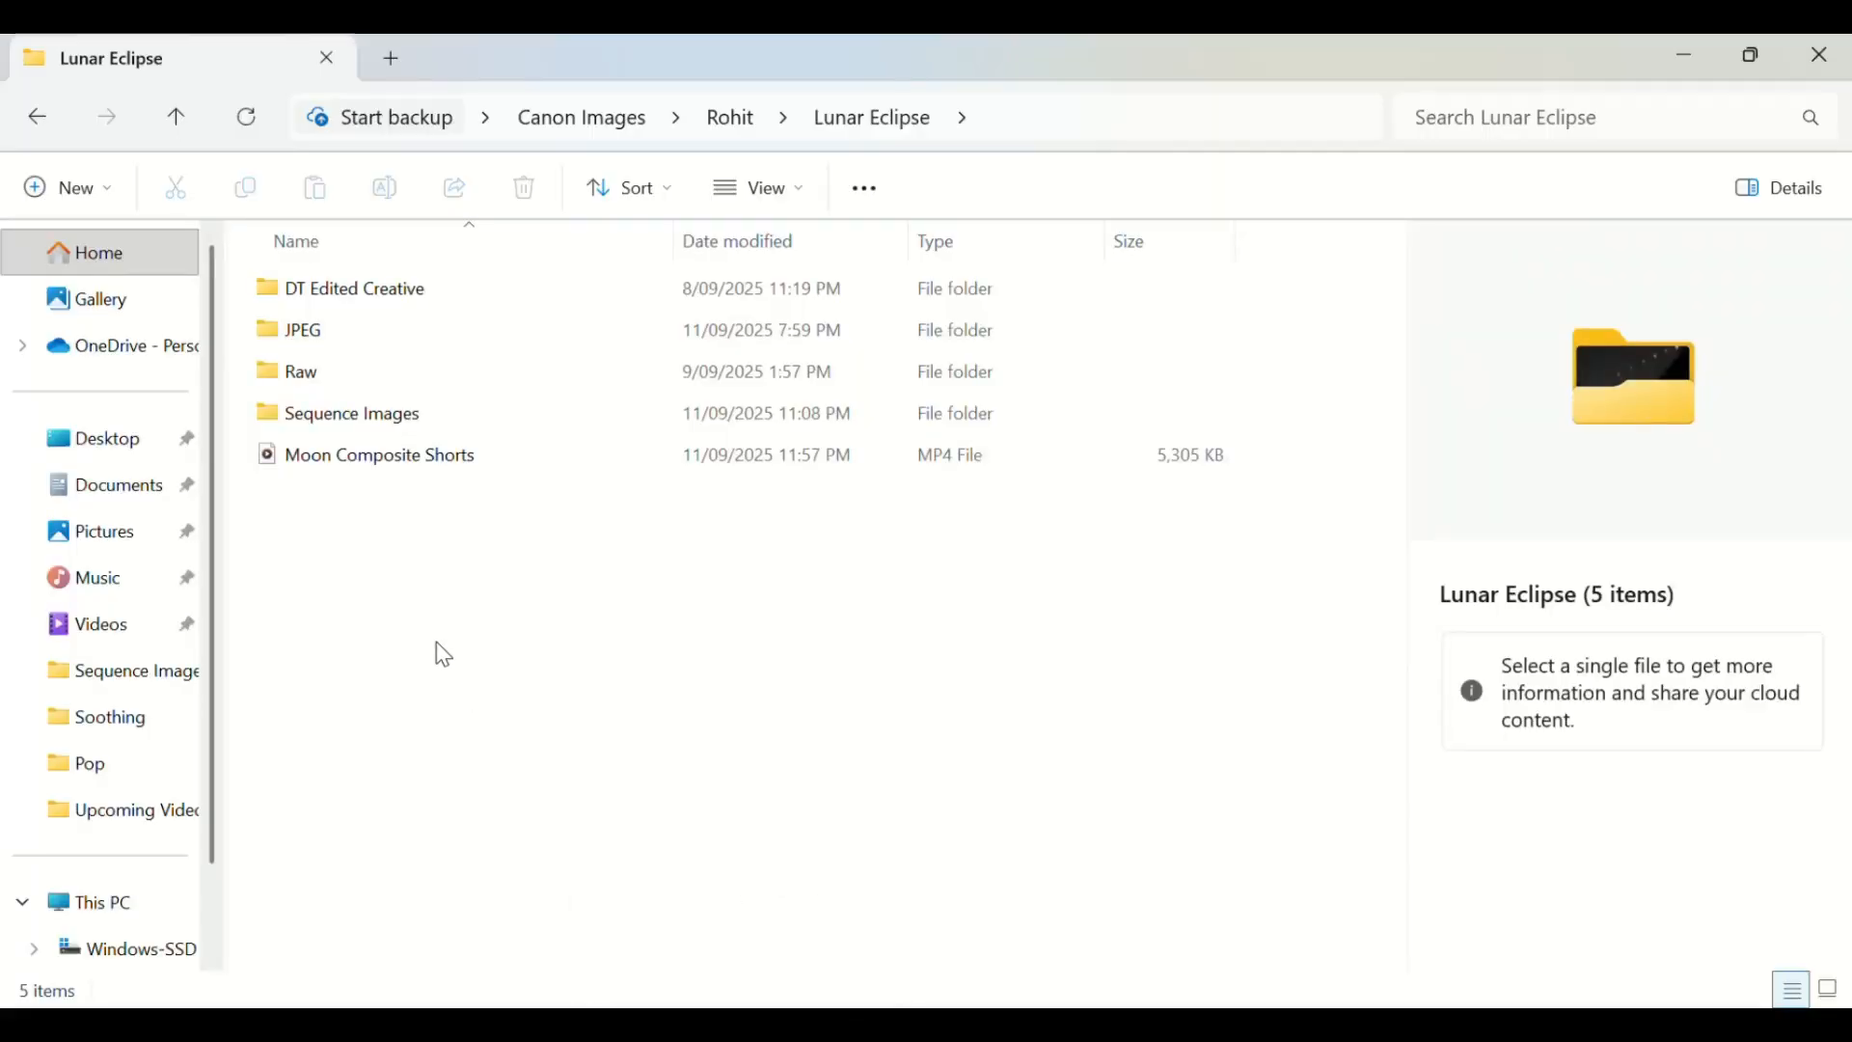
{"action": "left_click", "coordinate": [185, 110]}
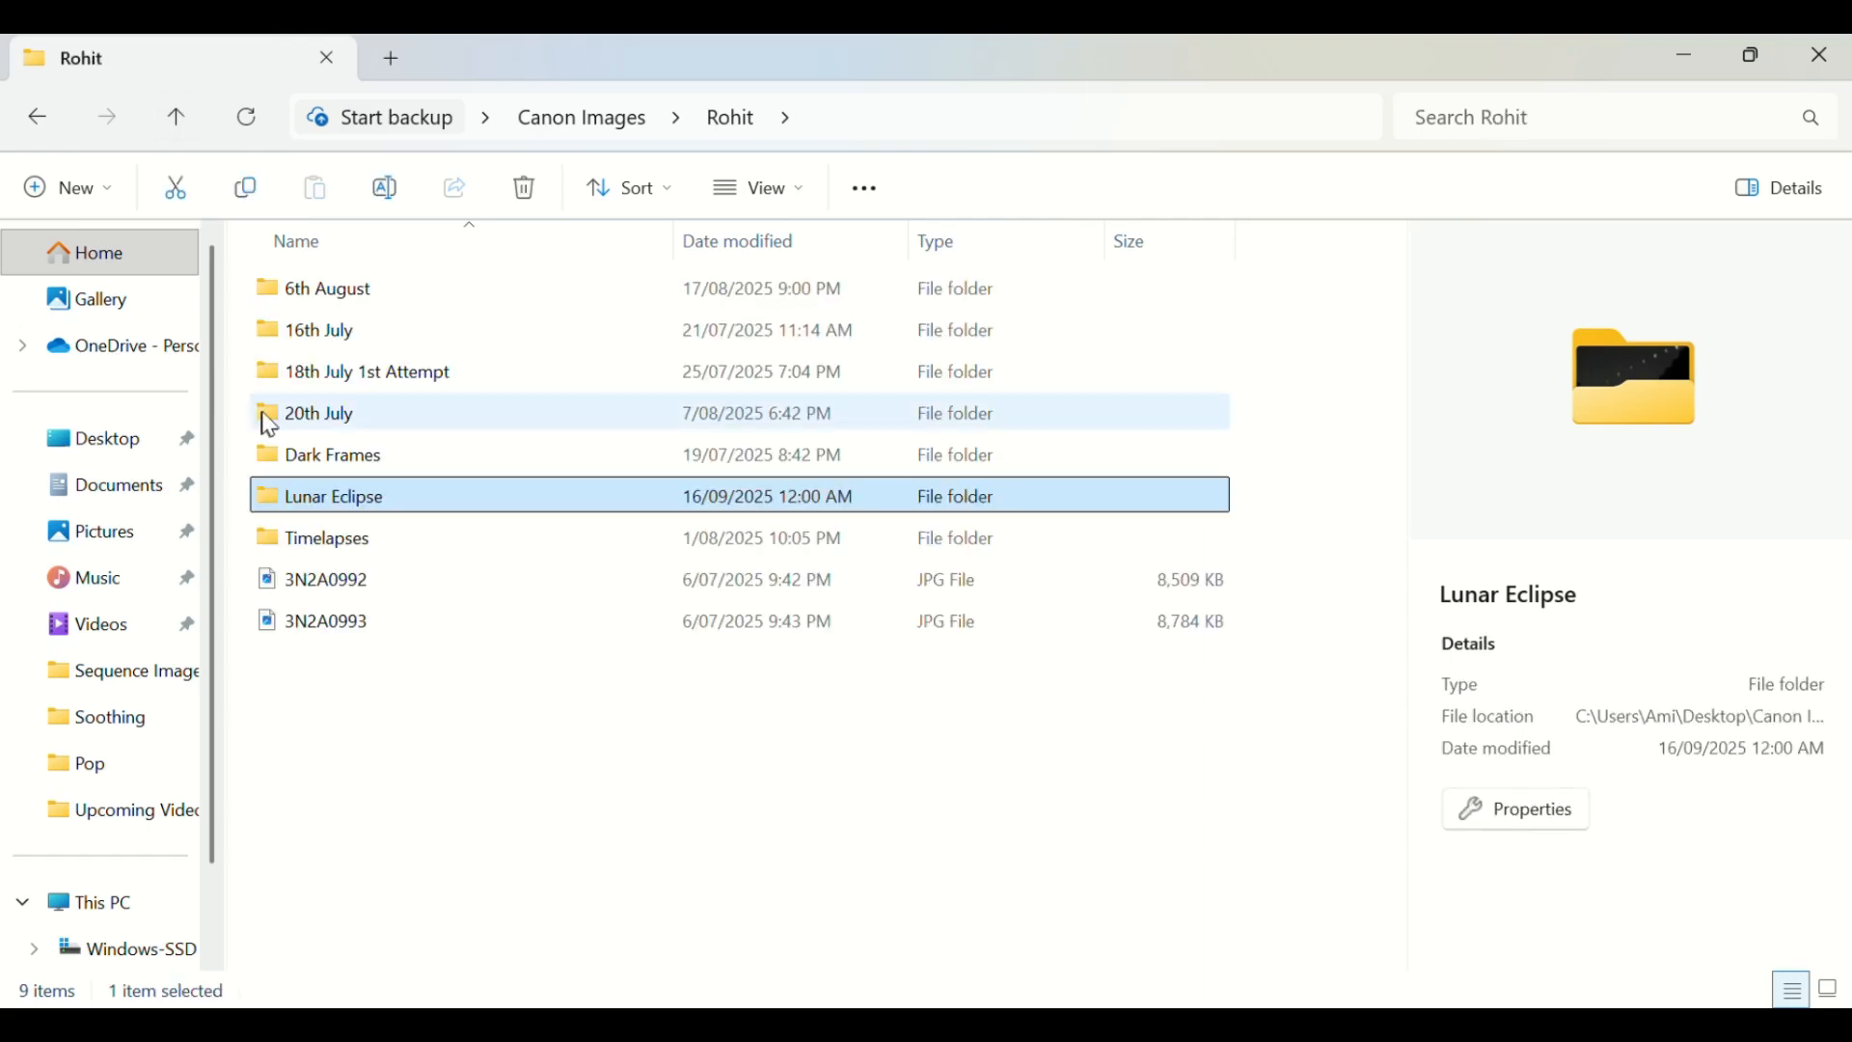
{"action": "double_click", "coordinate": [427, 498]}
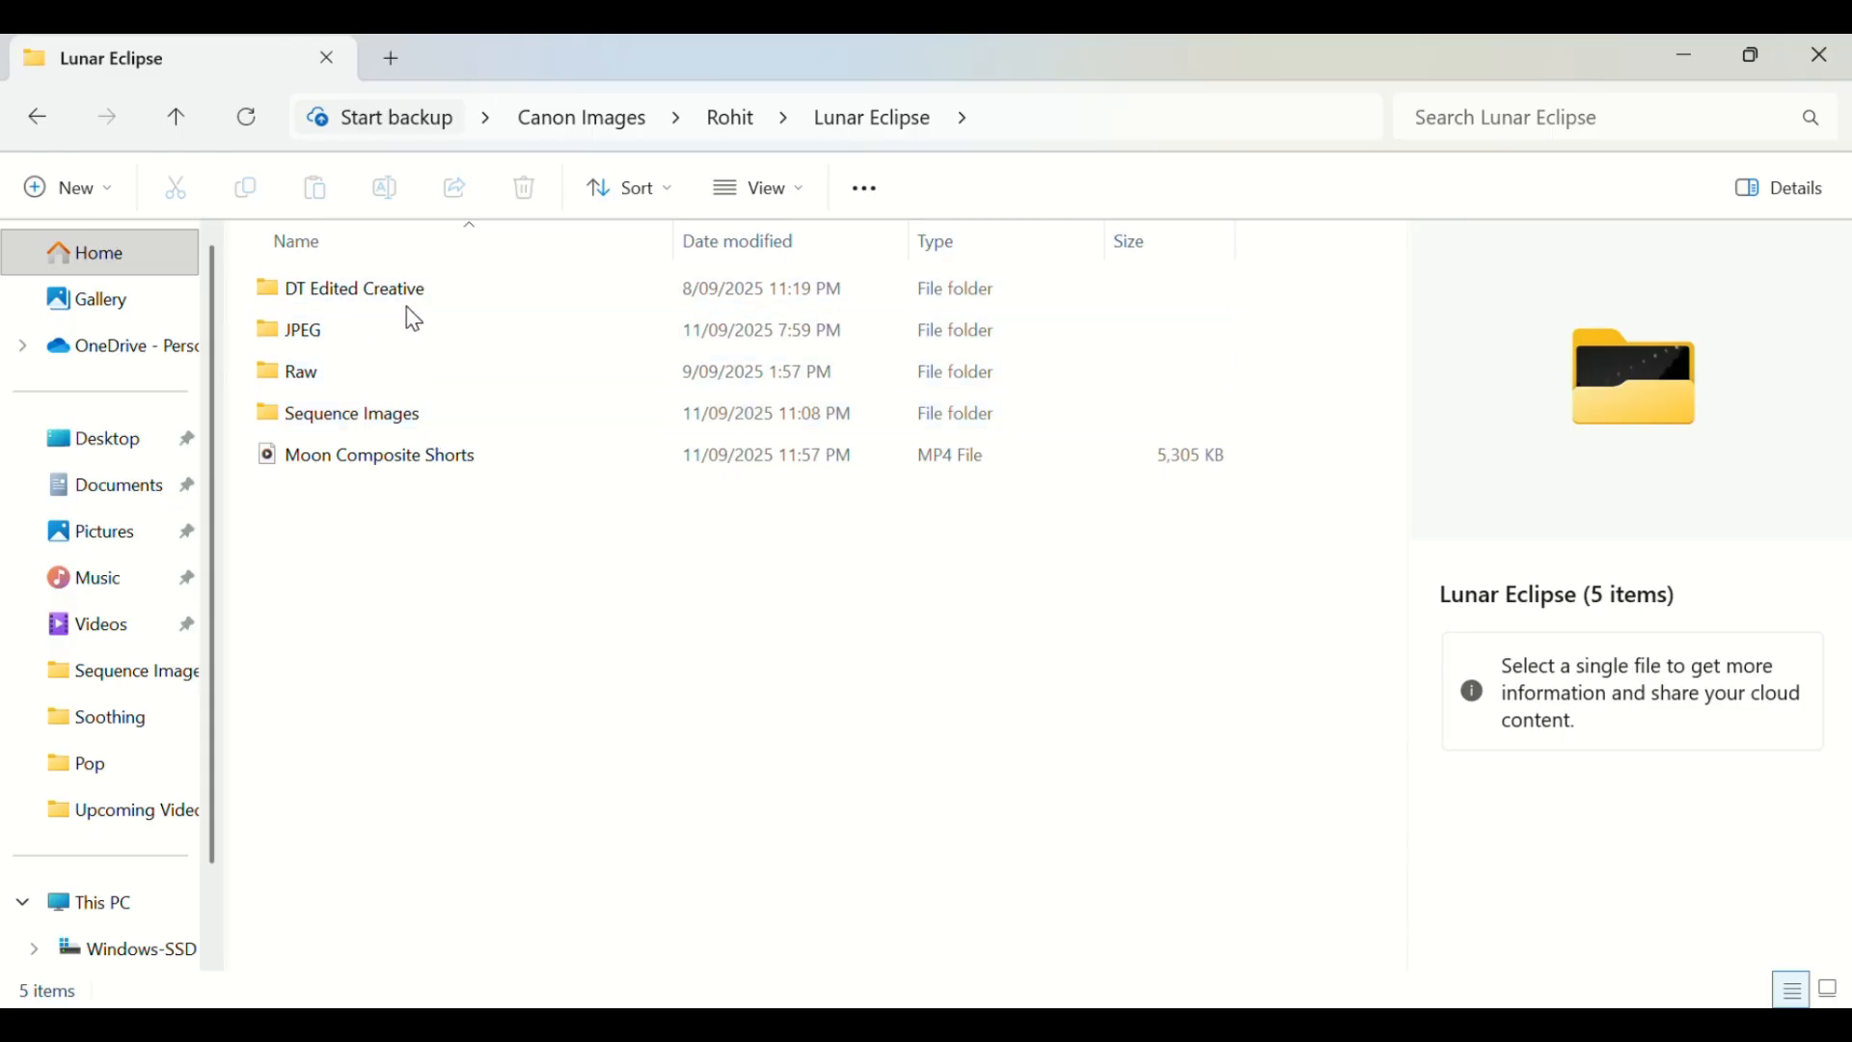
Step: Examine the contents of the JPEG, Raw and Sequence Images folders inside Lunar Eclipse
{"action": "double_click", "coordinate": [322, 340]}
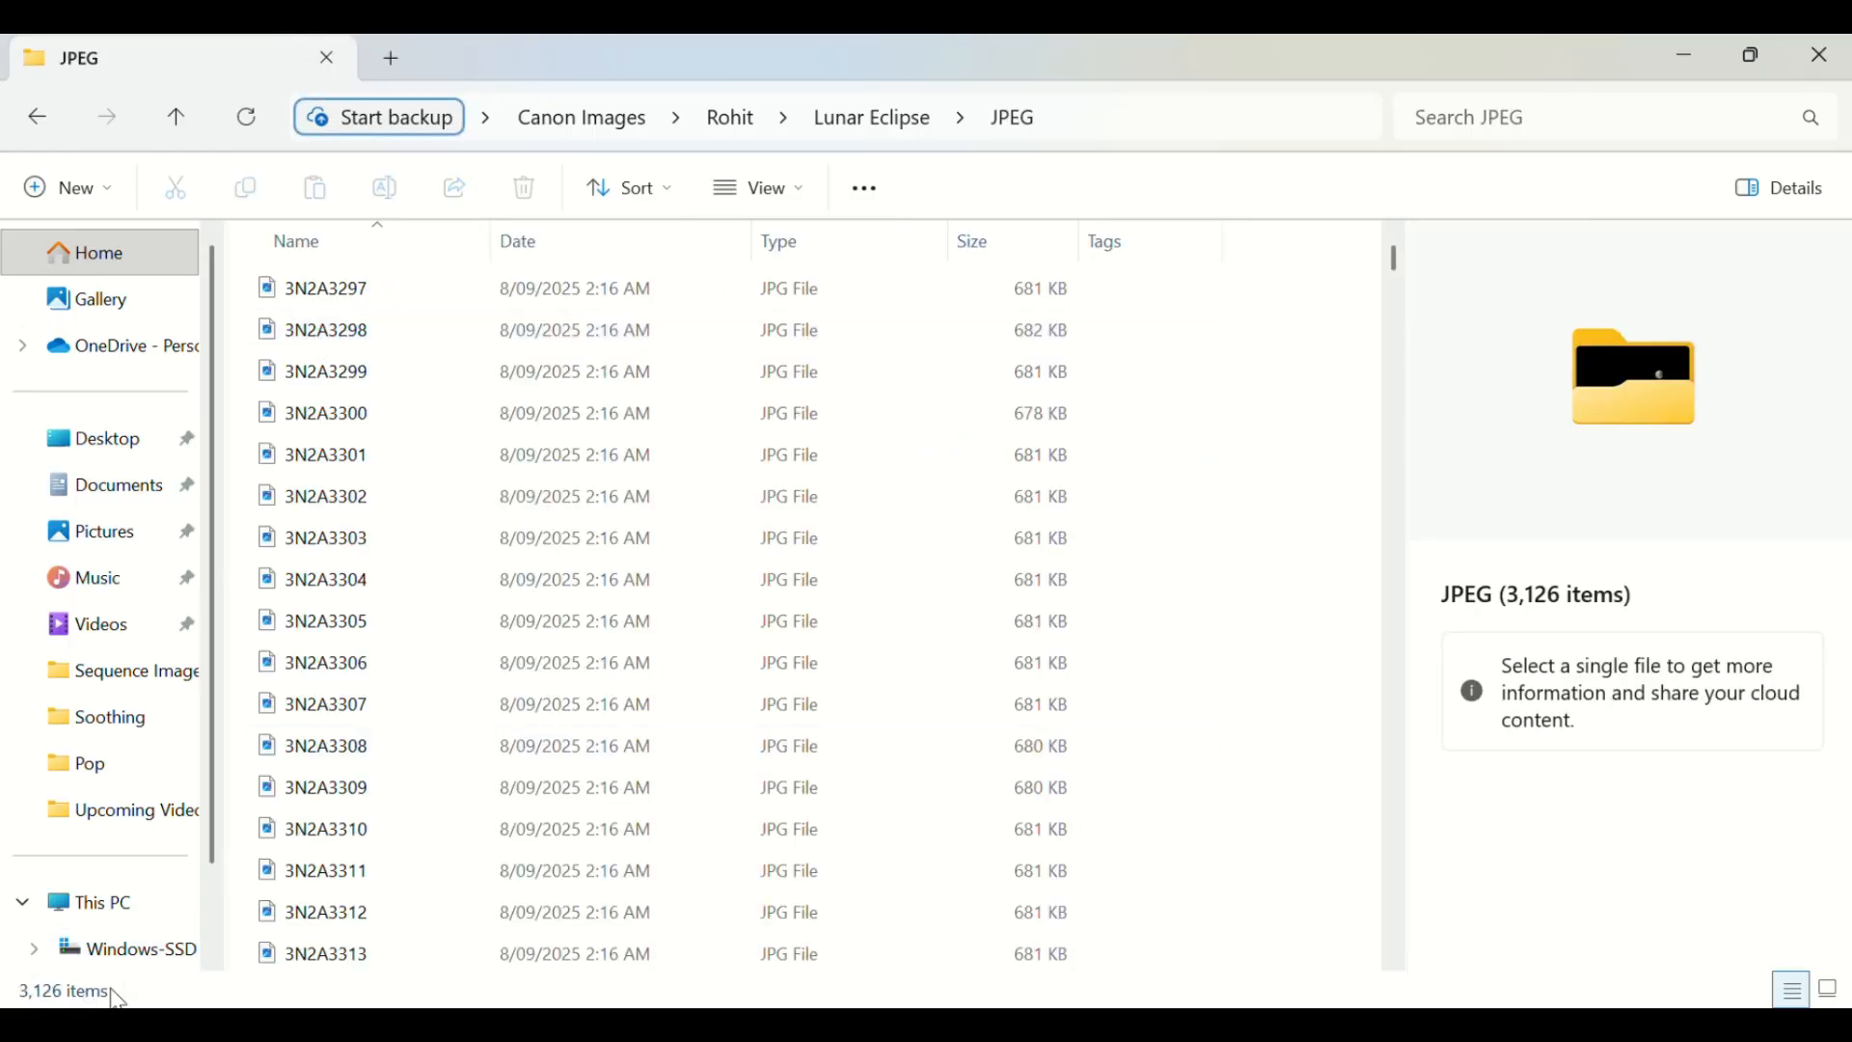
{"action": "left_click", "coordinate": [179, 117]}
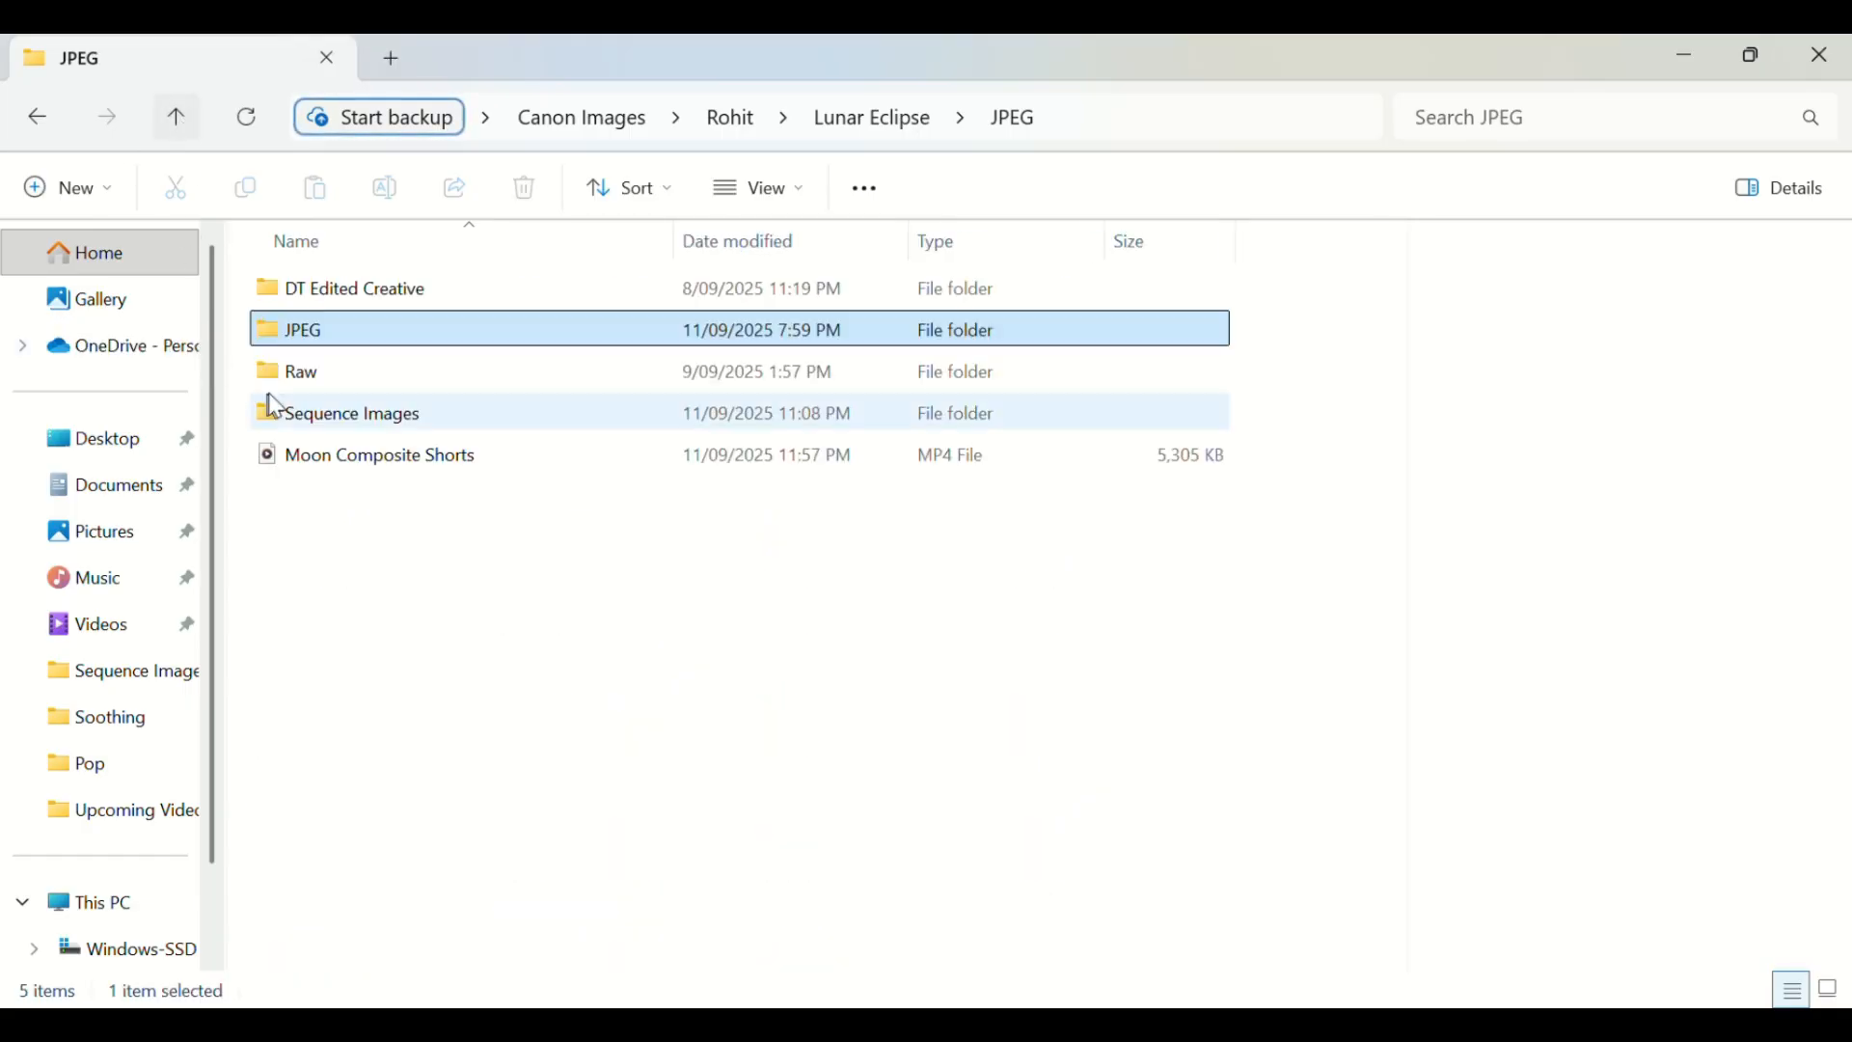
{"action": "double_click", "coordinate": [310, 376]}
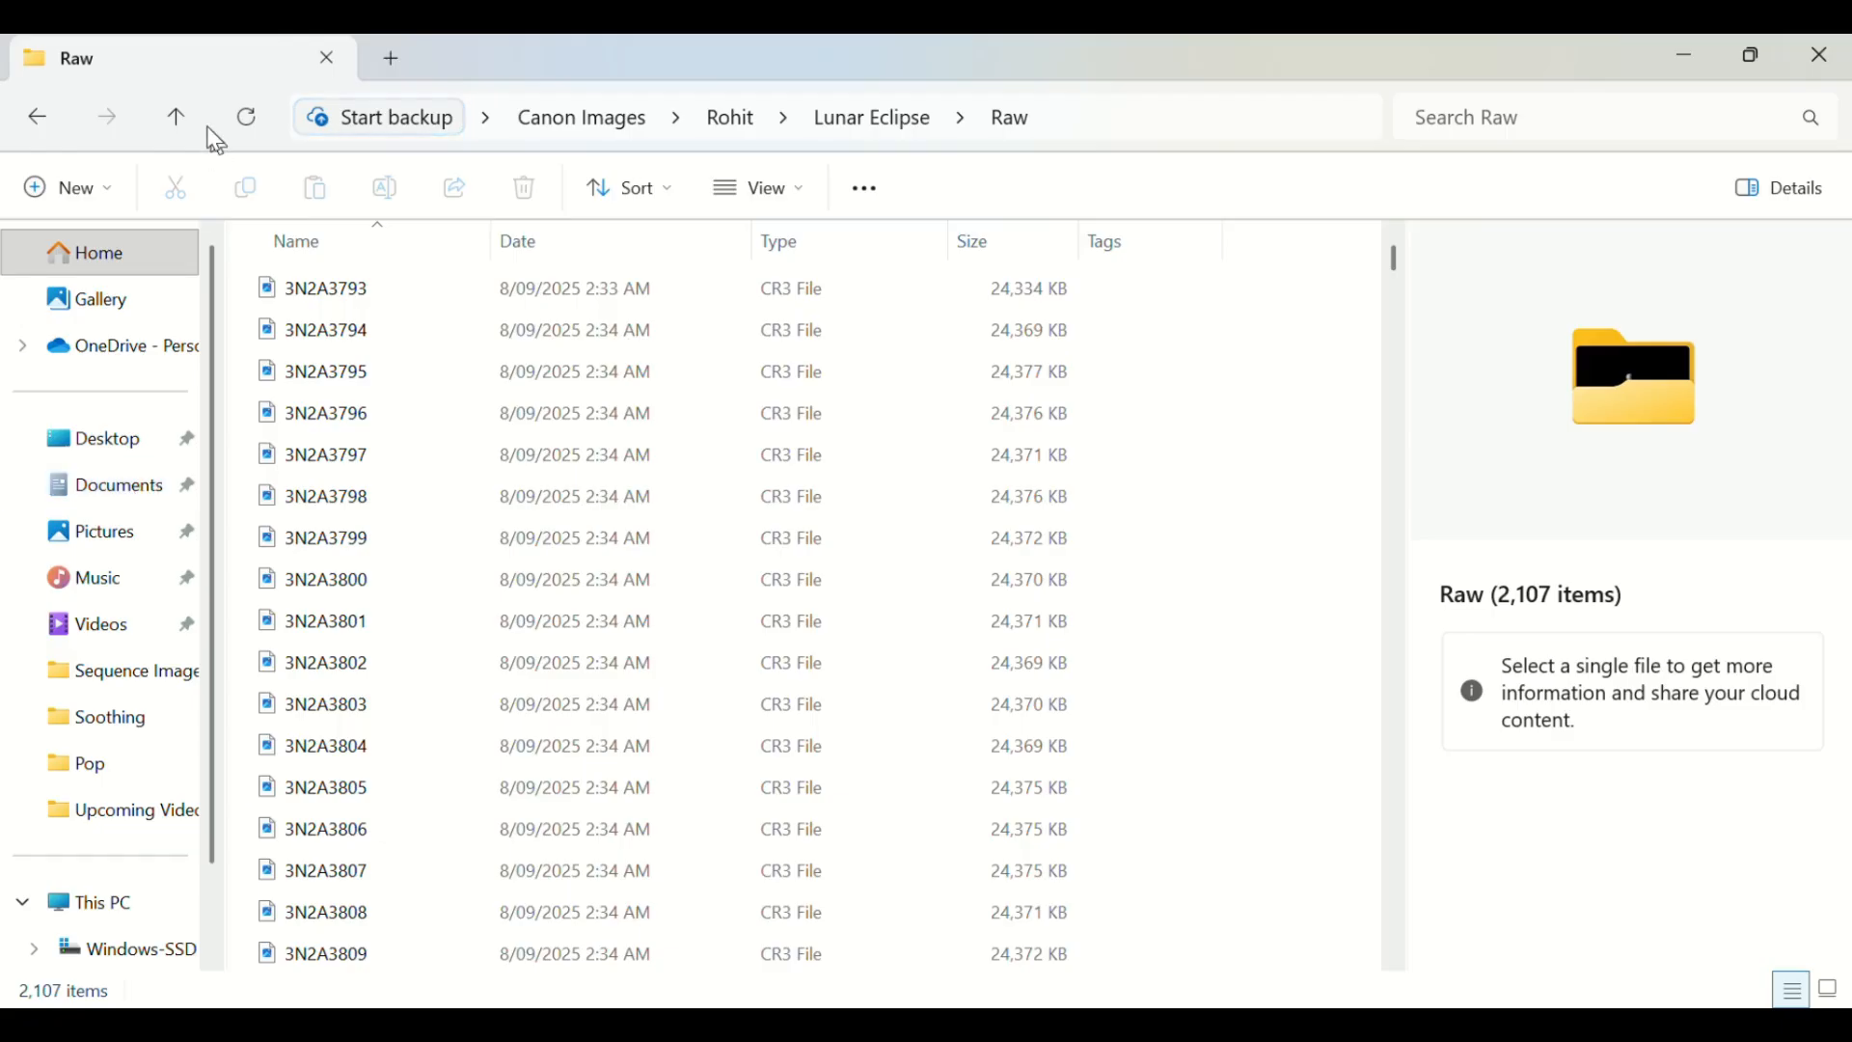
{"action": "left_click", "coordinate": [172, 120]}
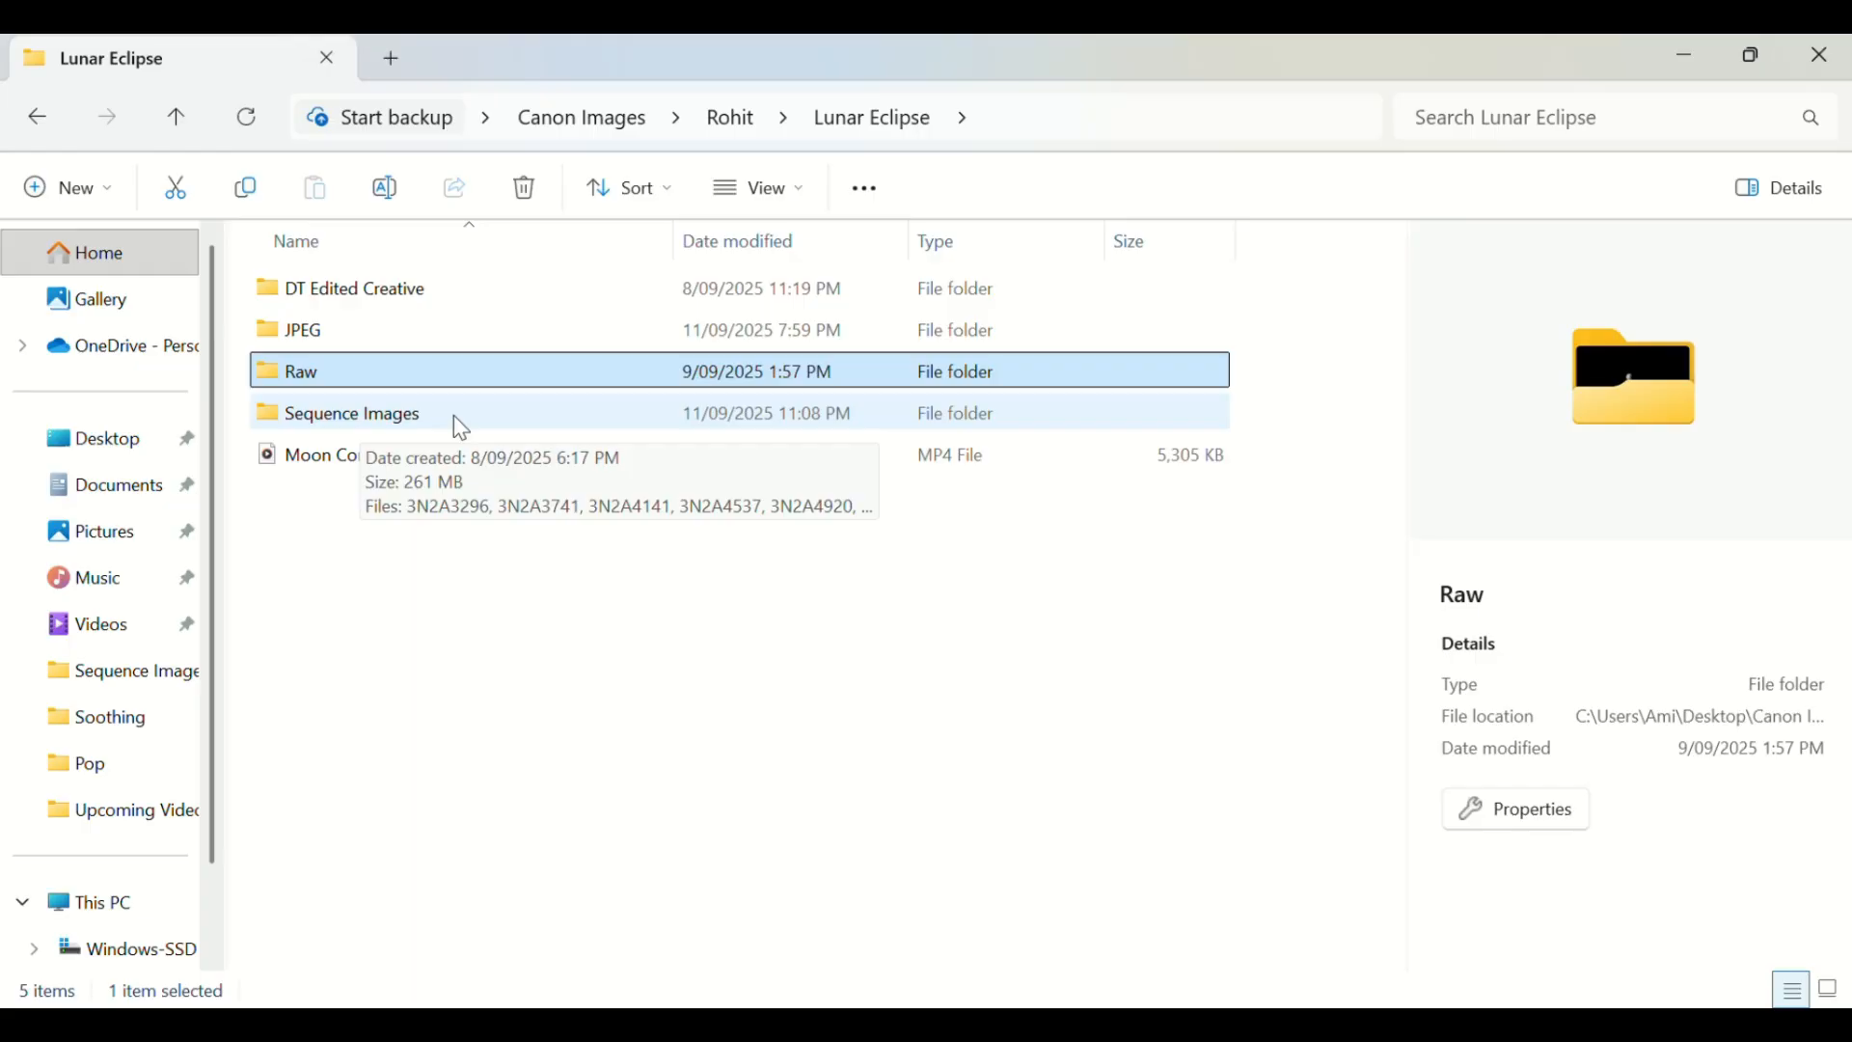
{"action": "double_click", "coordinate": [425, 416]}
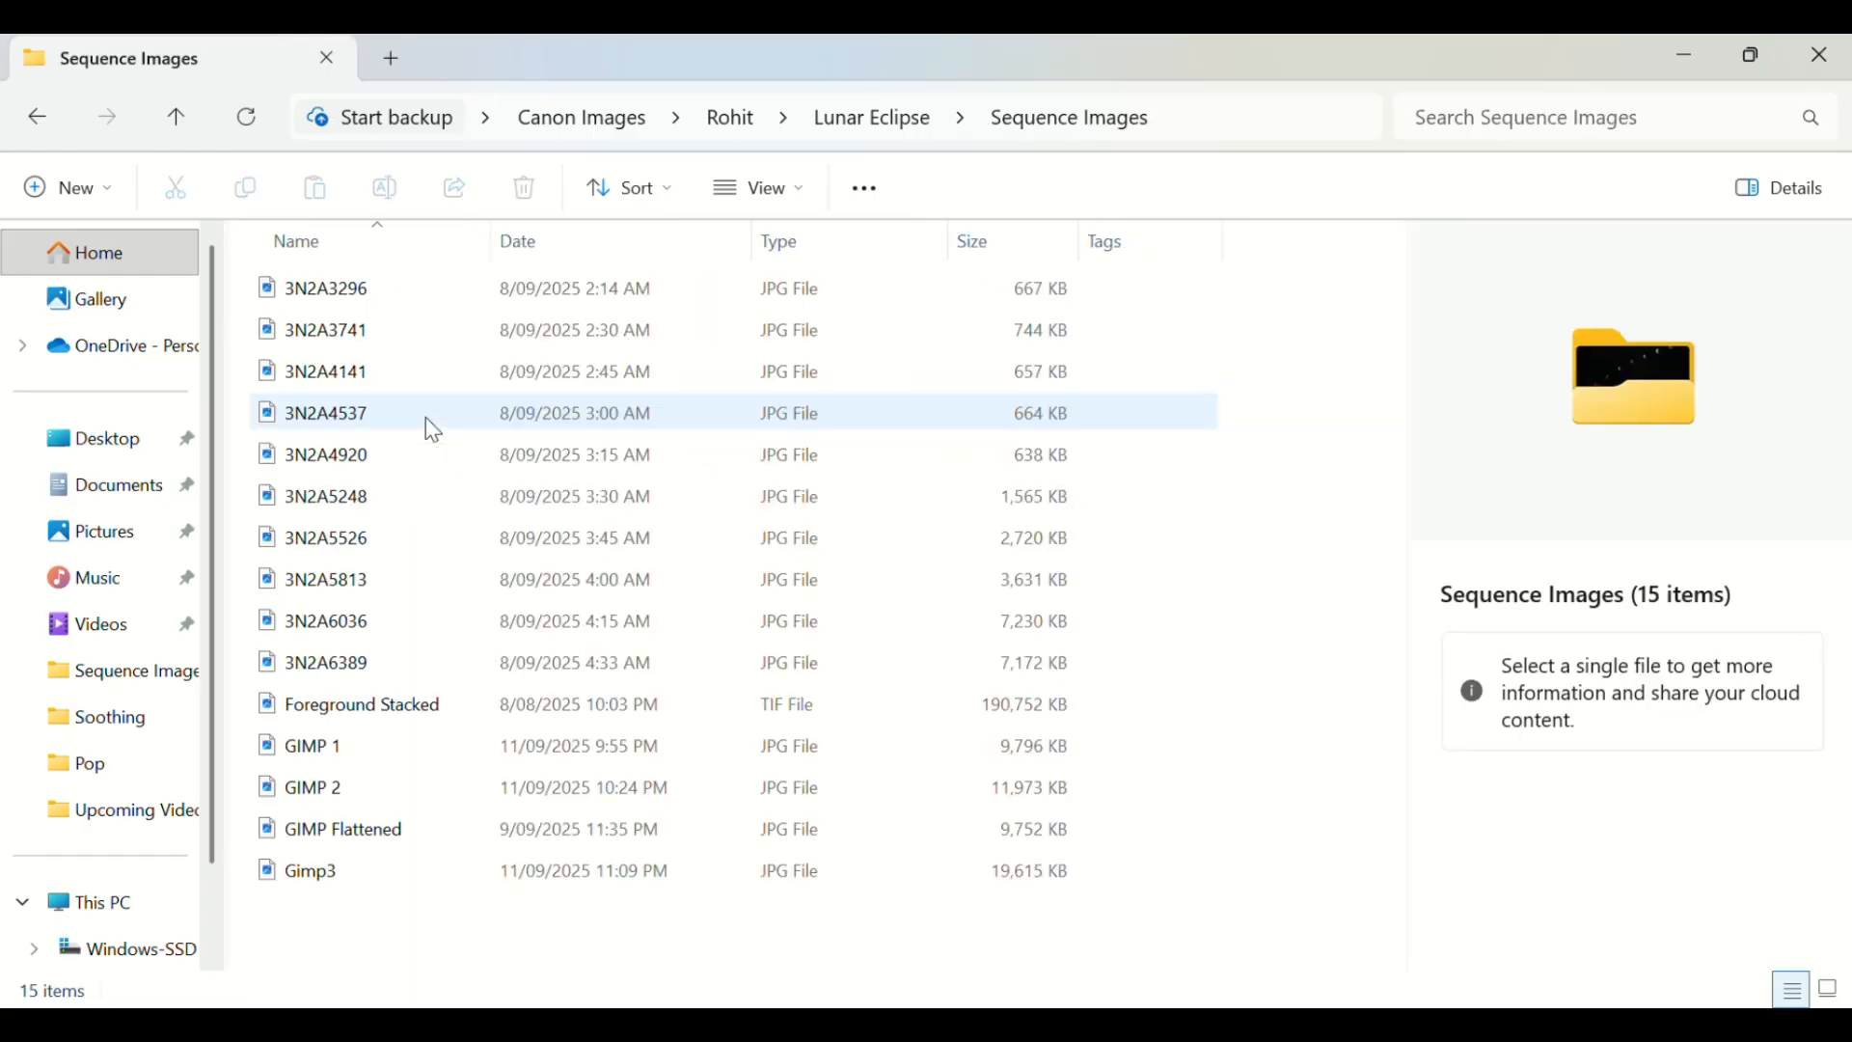
{"action": "left_click", "coordinate": [179, 123]}
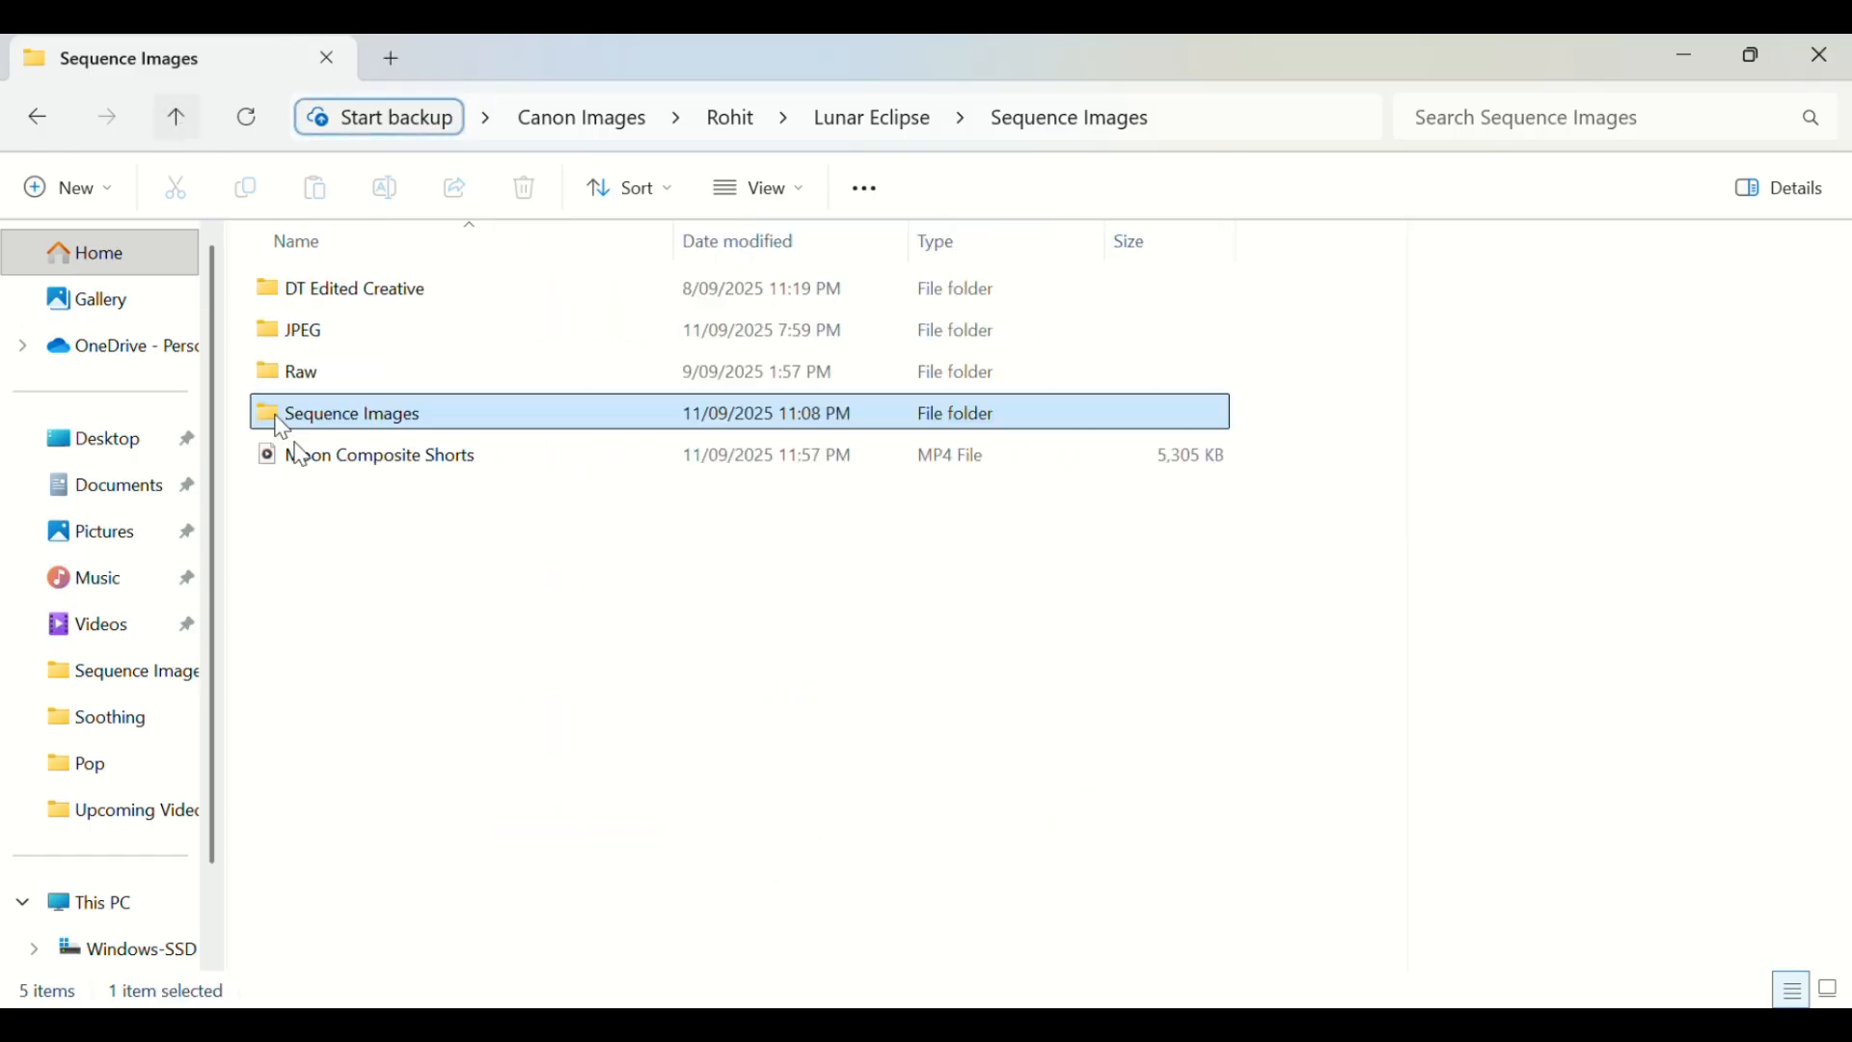
{"action": "left_click", "coordinate": [326, 333]}
{"action": "double_click", "coordinate": [326, 333]}
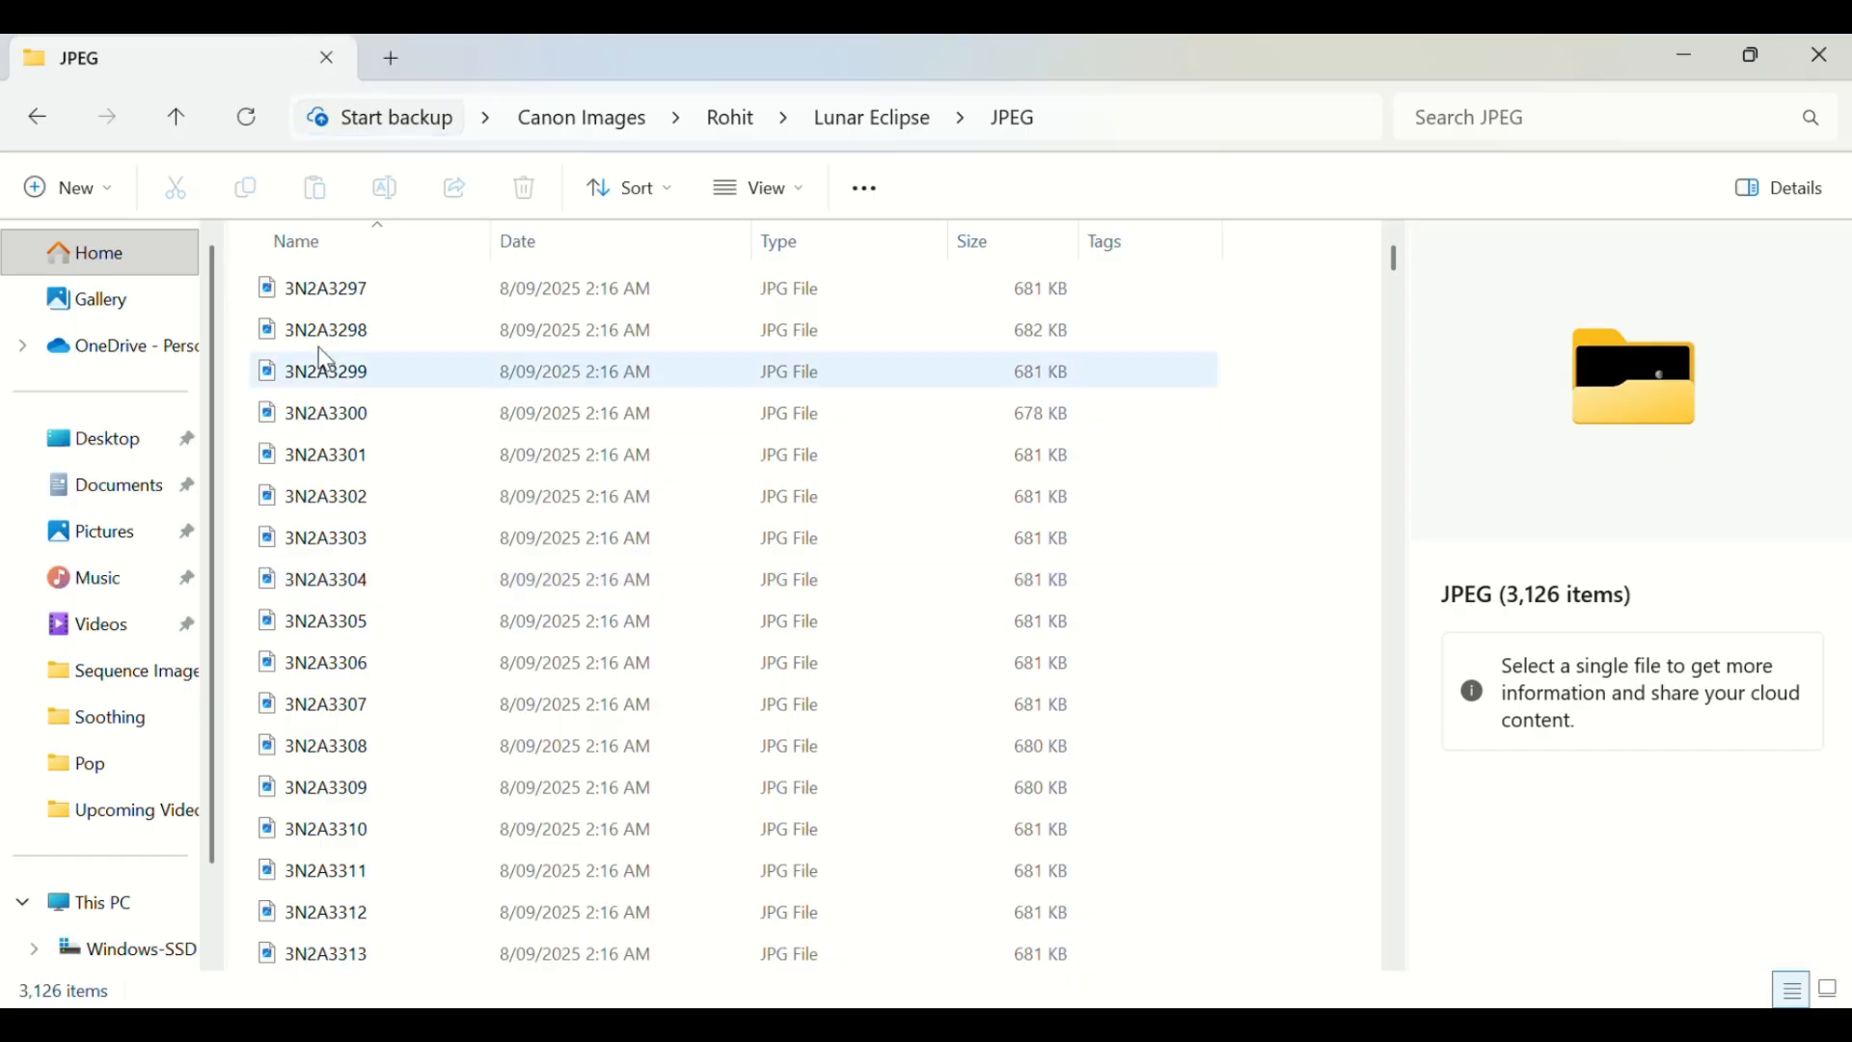
{"action": "left_click", "coordinate": [176, 128]}
Step: Open the Sequence Images folder, review the moon shots 3N2A3296 to 3N2A6389 and the Foreground Stacked file, and minimize the window
{"action": "double_click", "coordinate": [349, 415]}
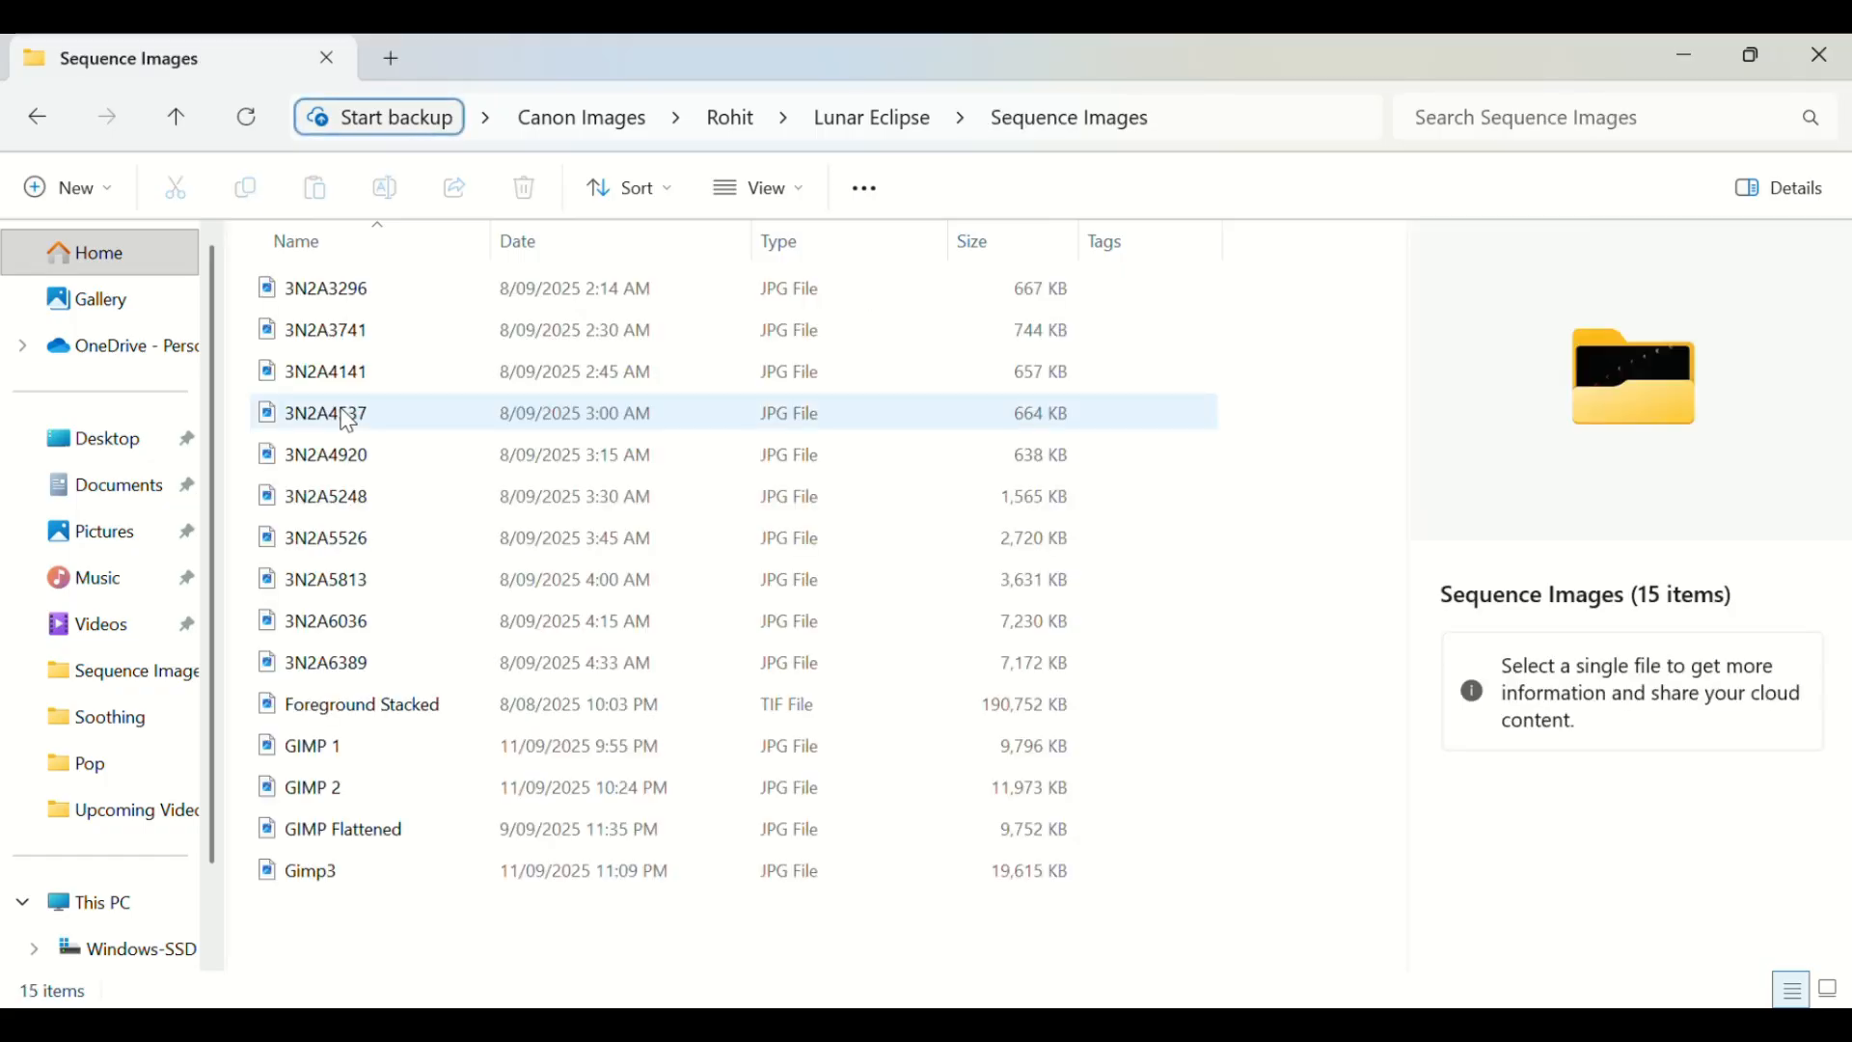
{"action": "left_click", "coordinate": [380, 300]}
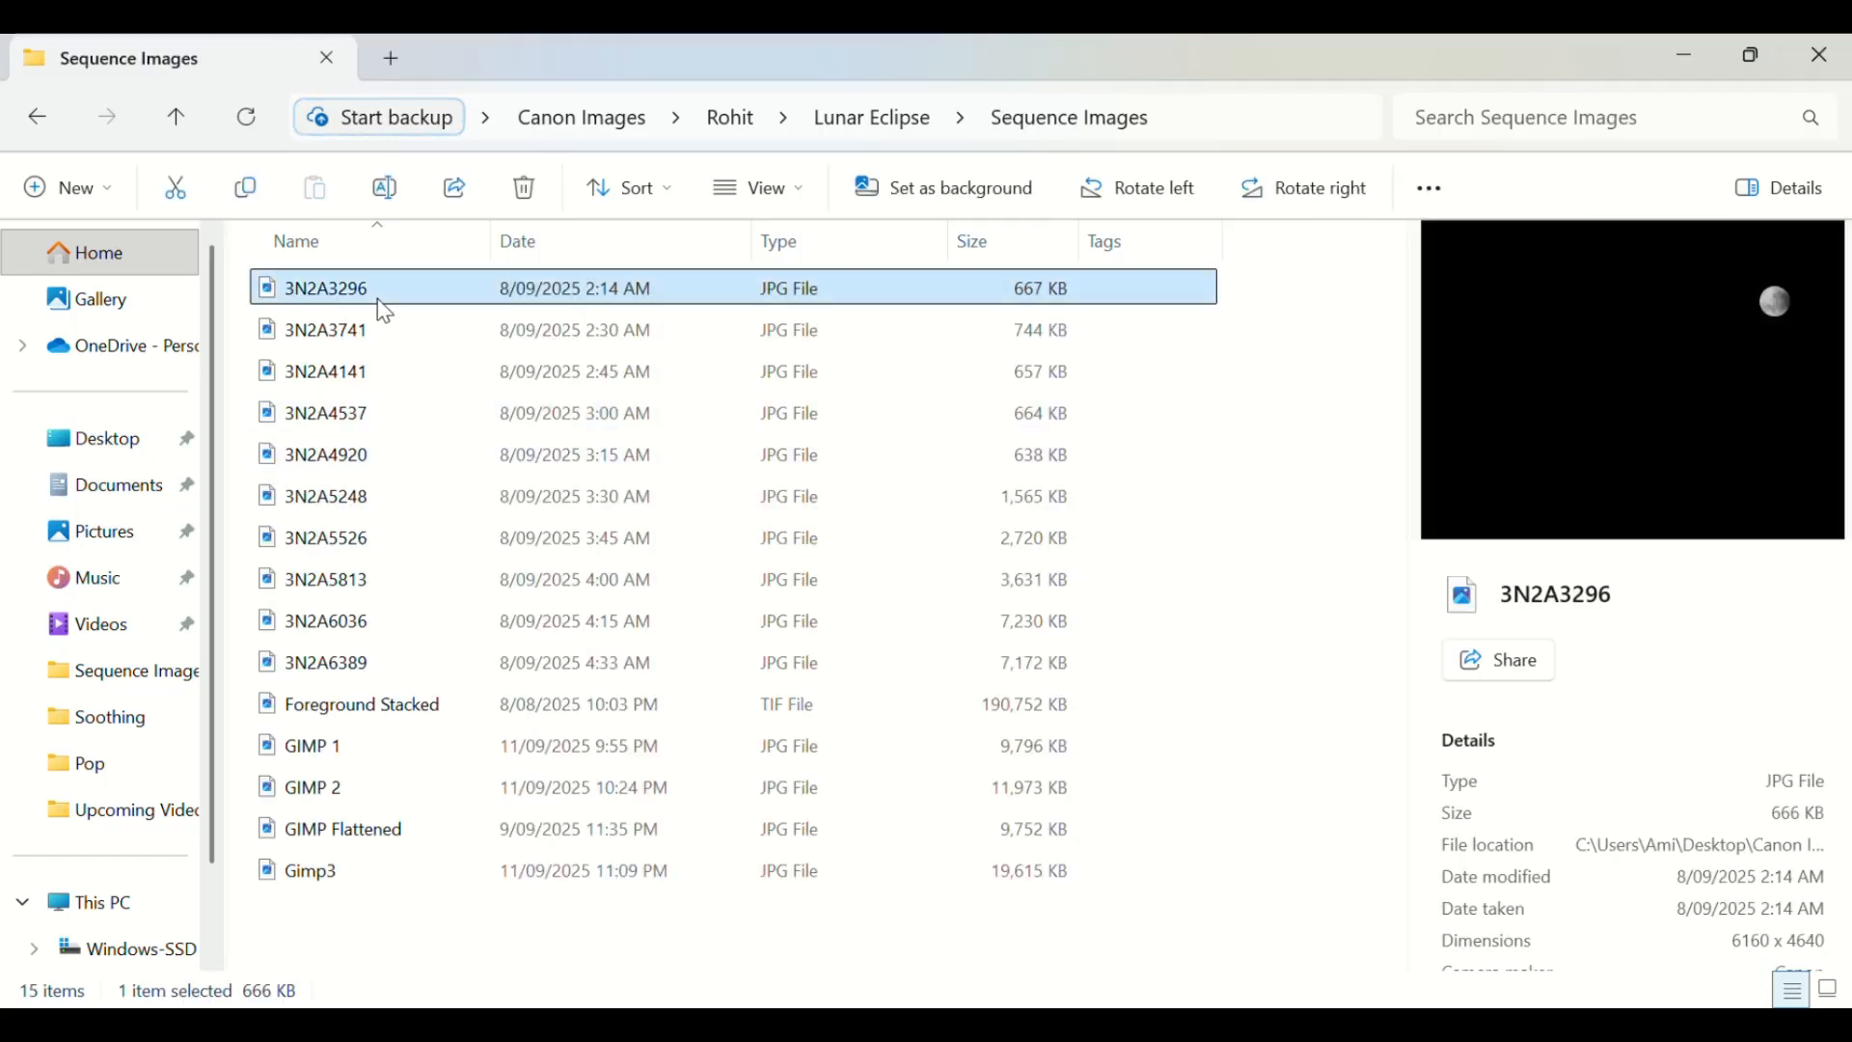
{"action": "left_click", "coordinate": [337, 665], "text": "shift"}
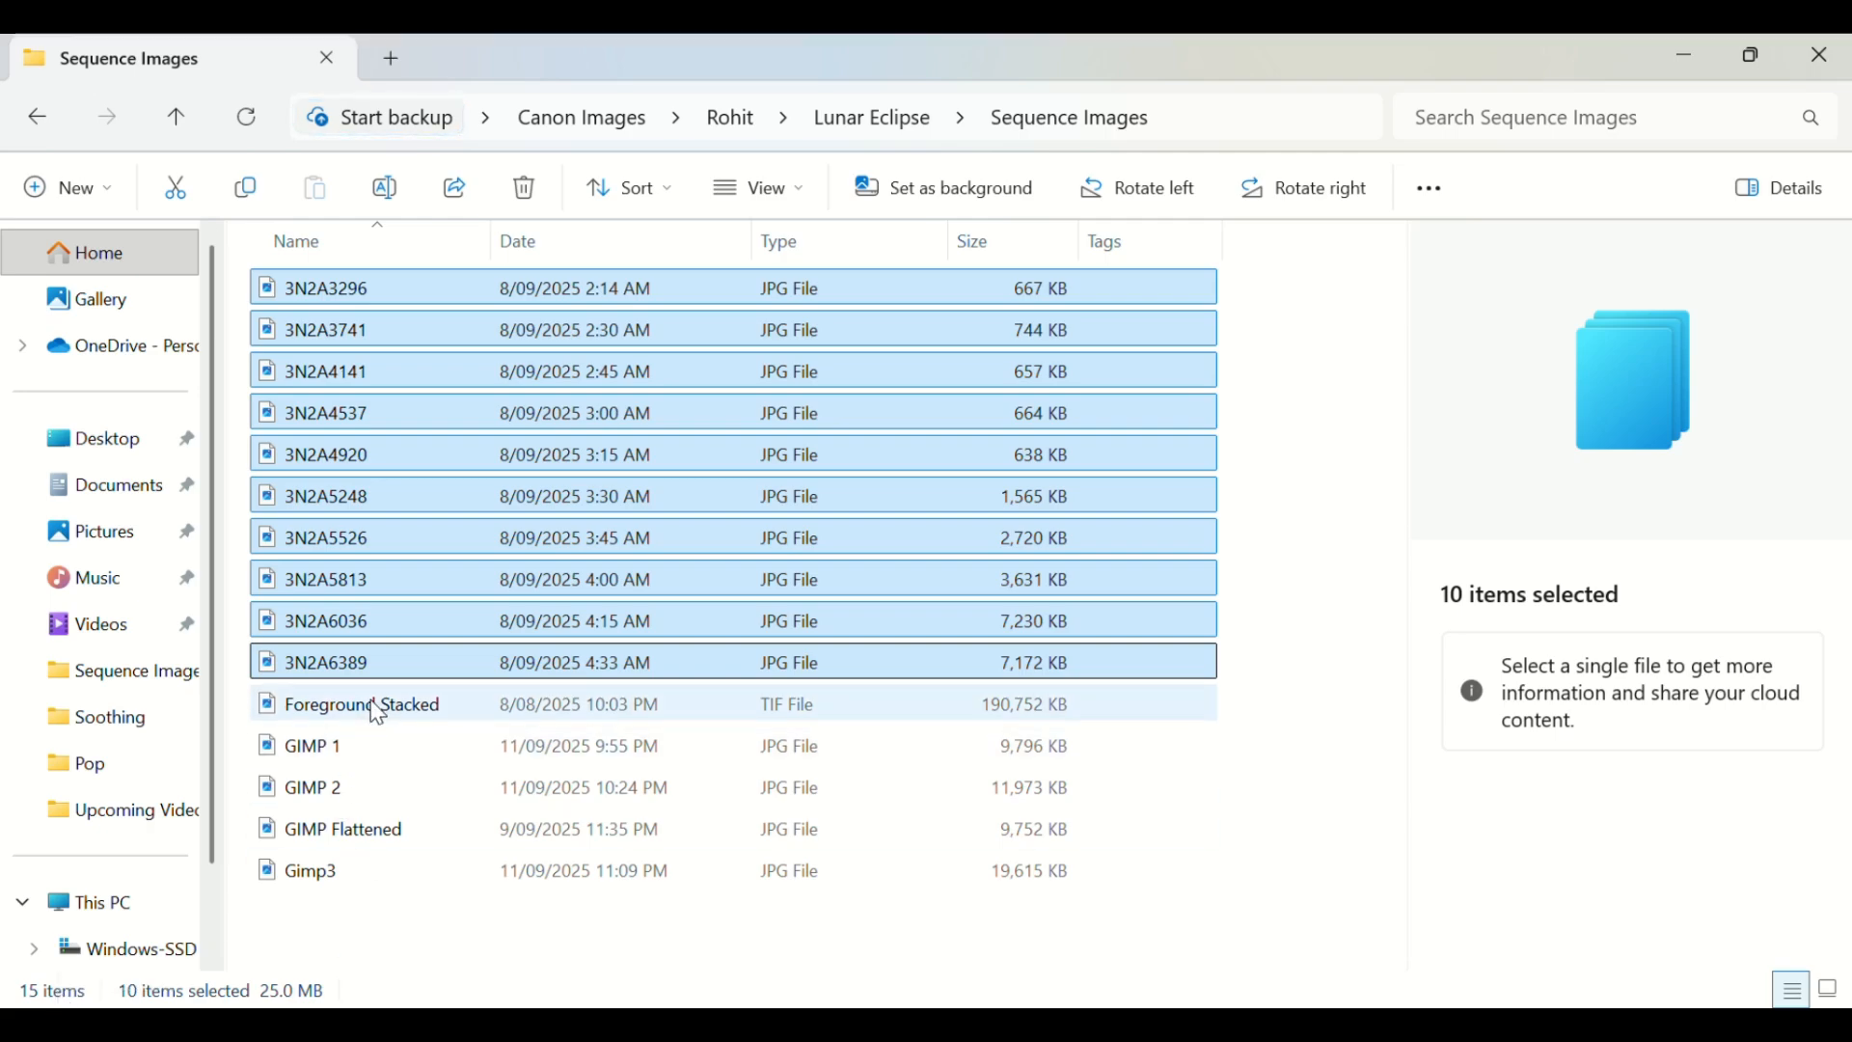
{"action": "left_click", "coordinate": [403, 716]}
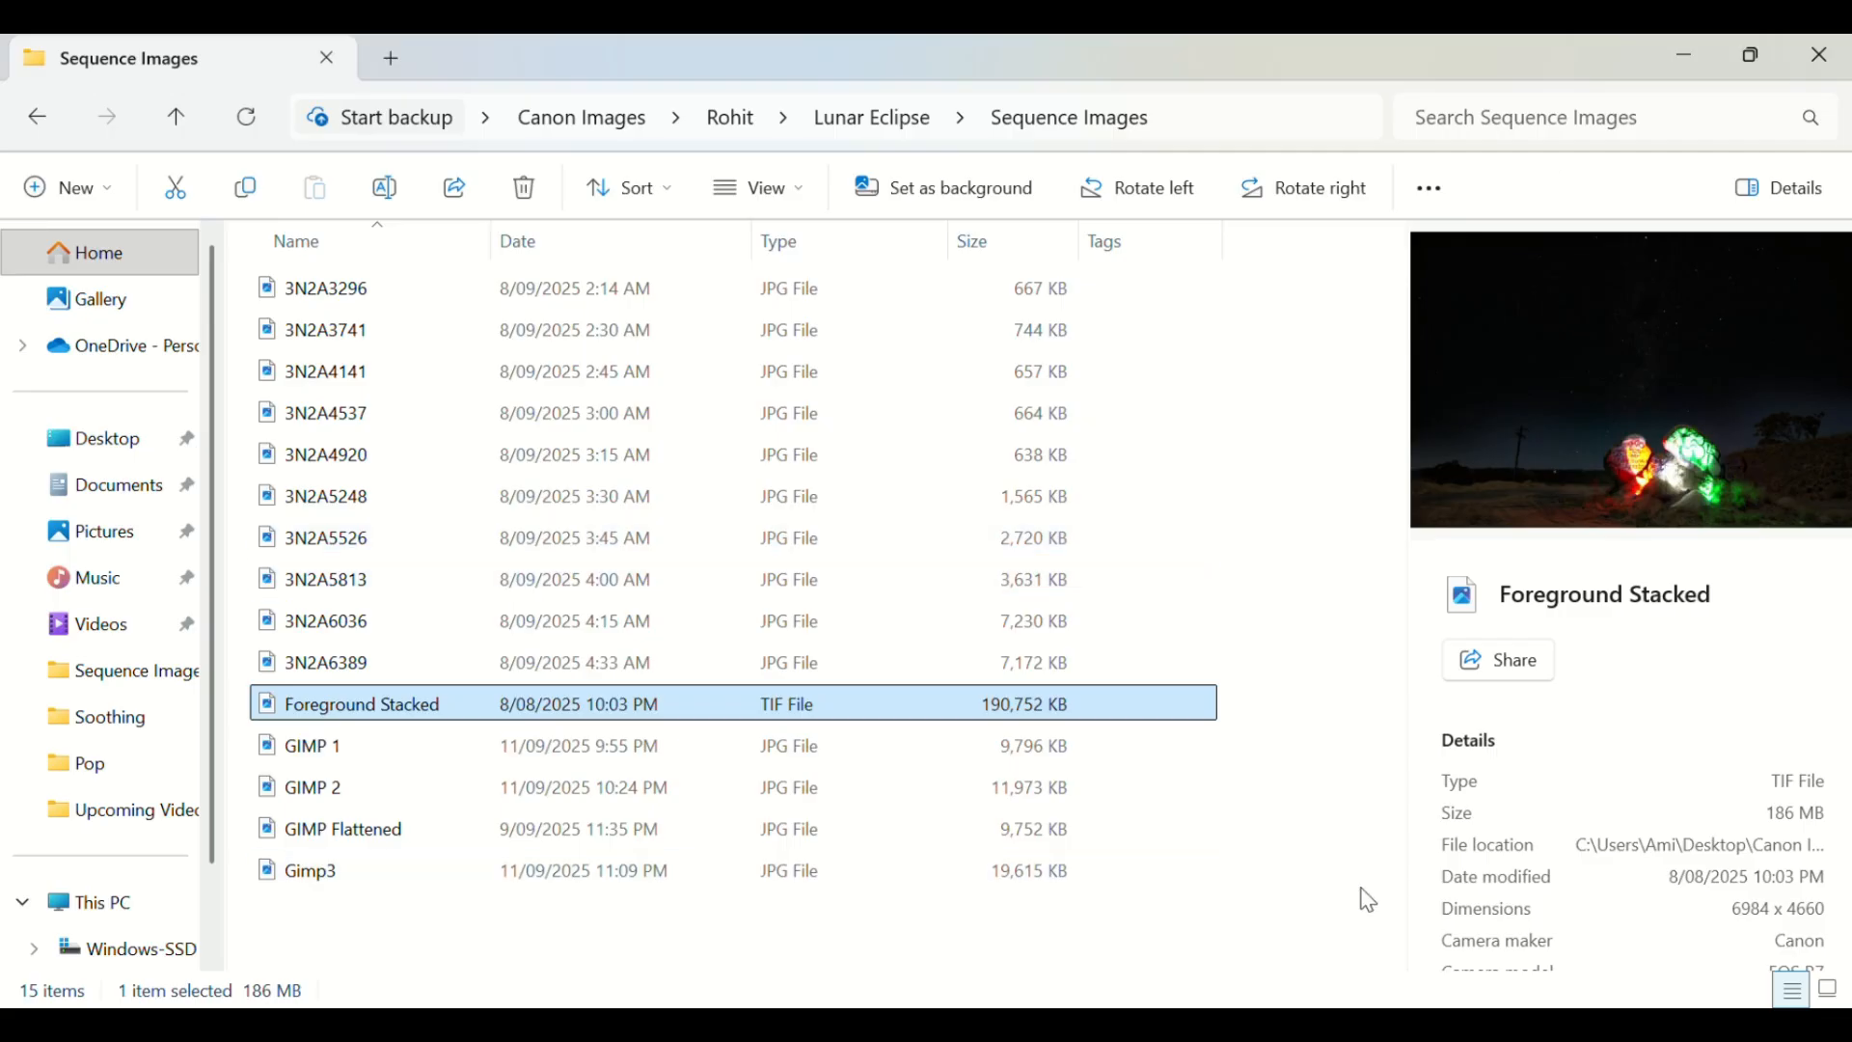
{"action": "left_click", "coordinate": [1687, 60]}
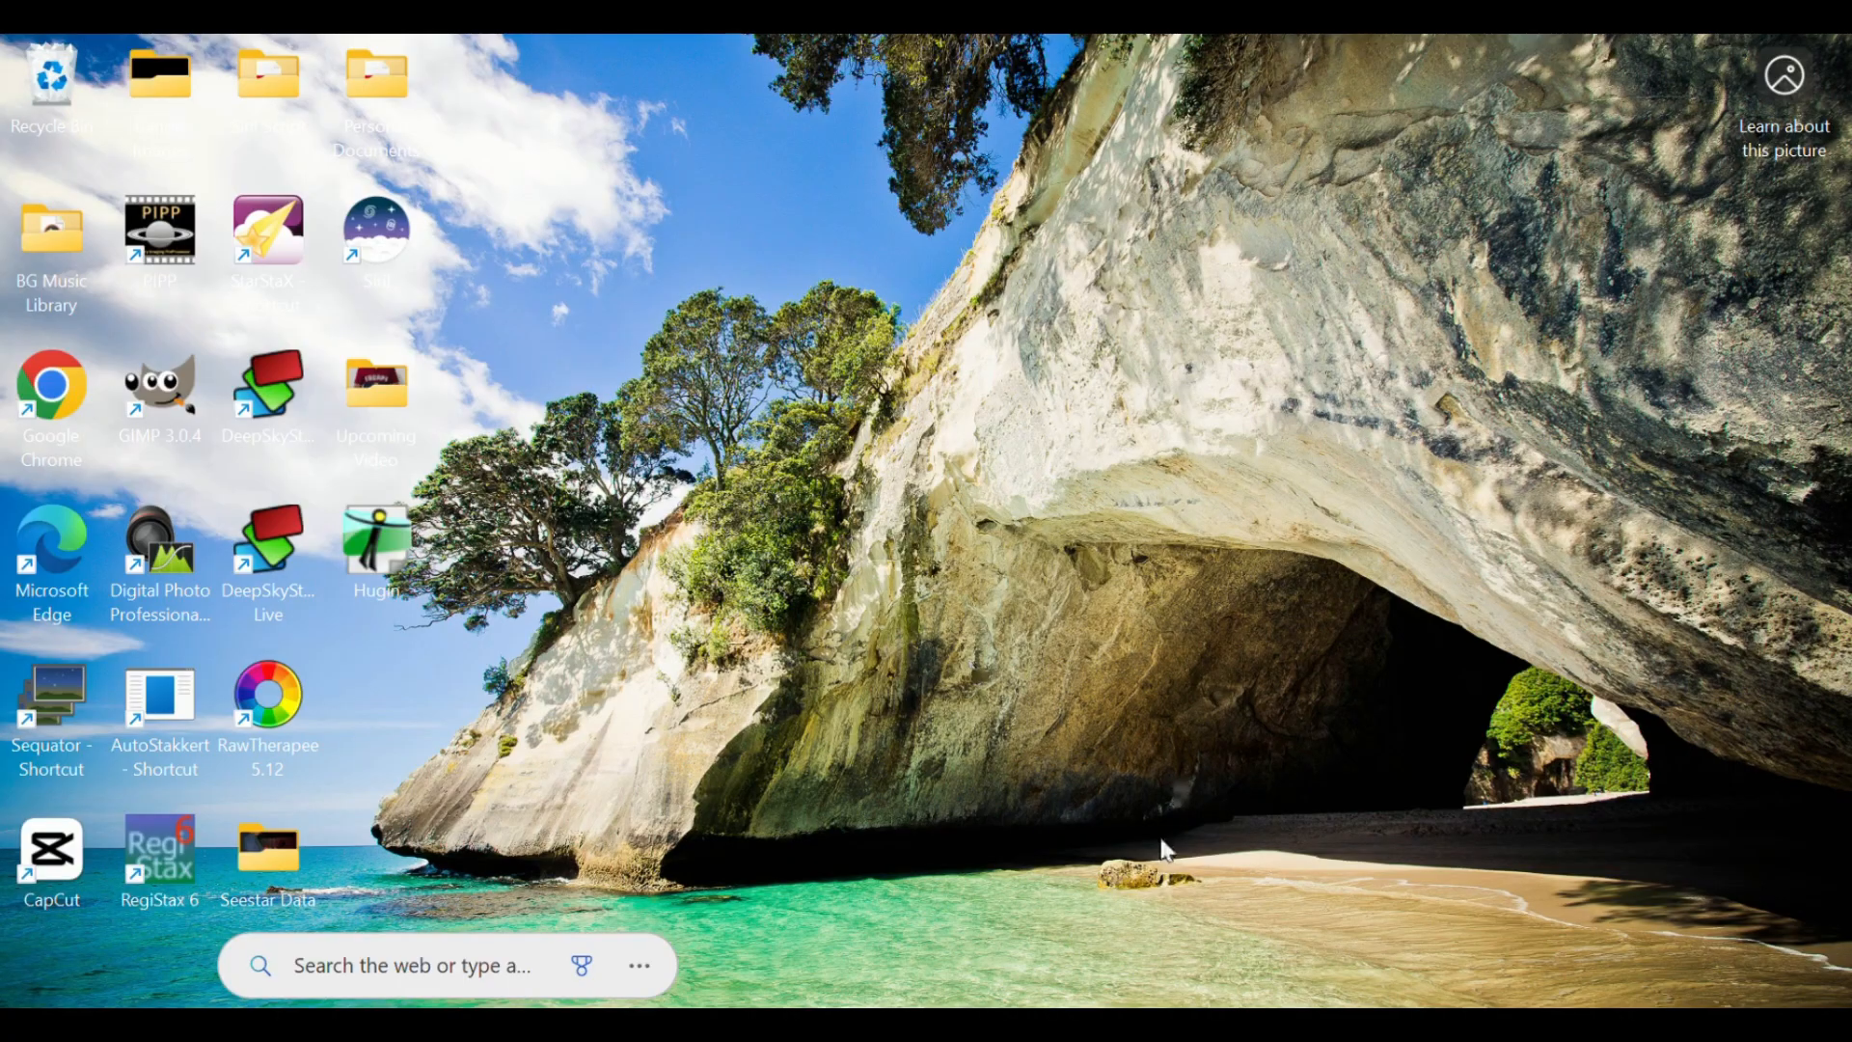
Step: Switch to Chrome and review the Windows download options on the GIMP downloads page
{"action": "mouse_move", "coordinate": [1251, 1026]}
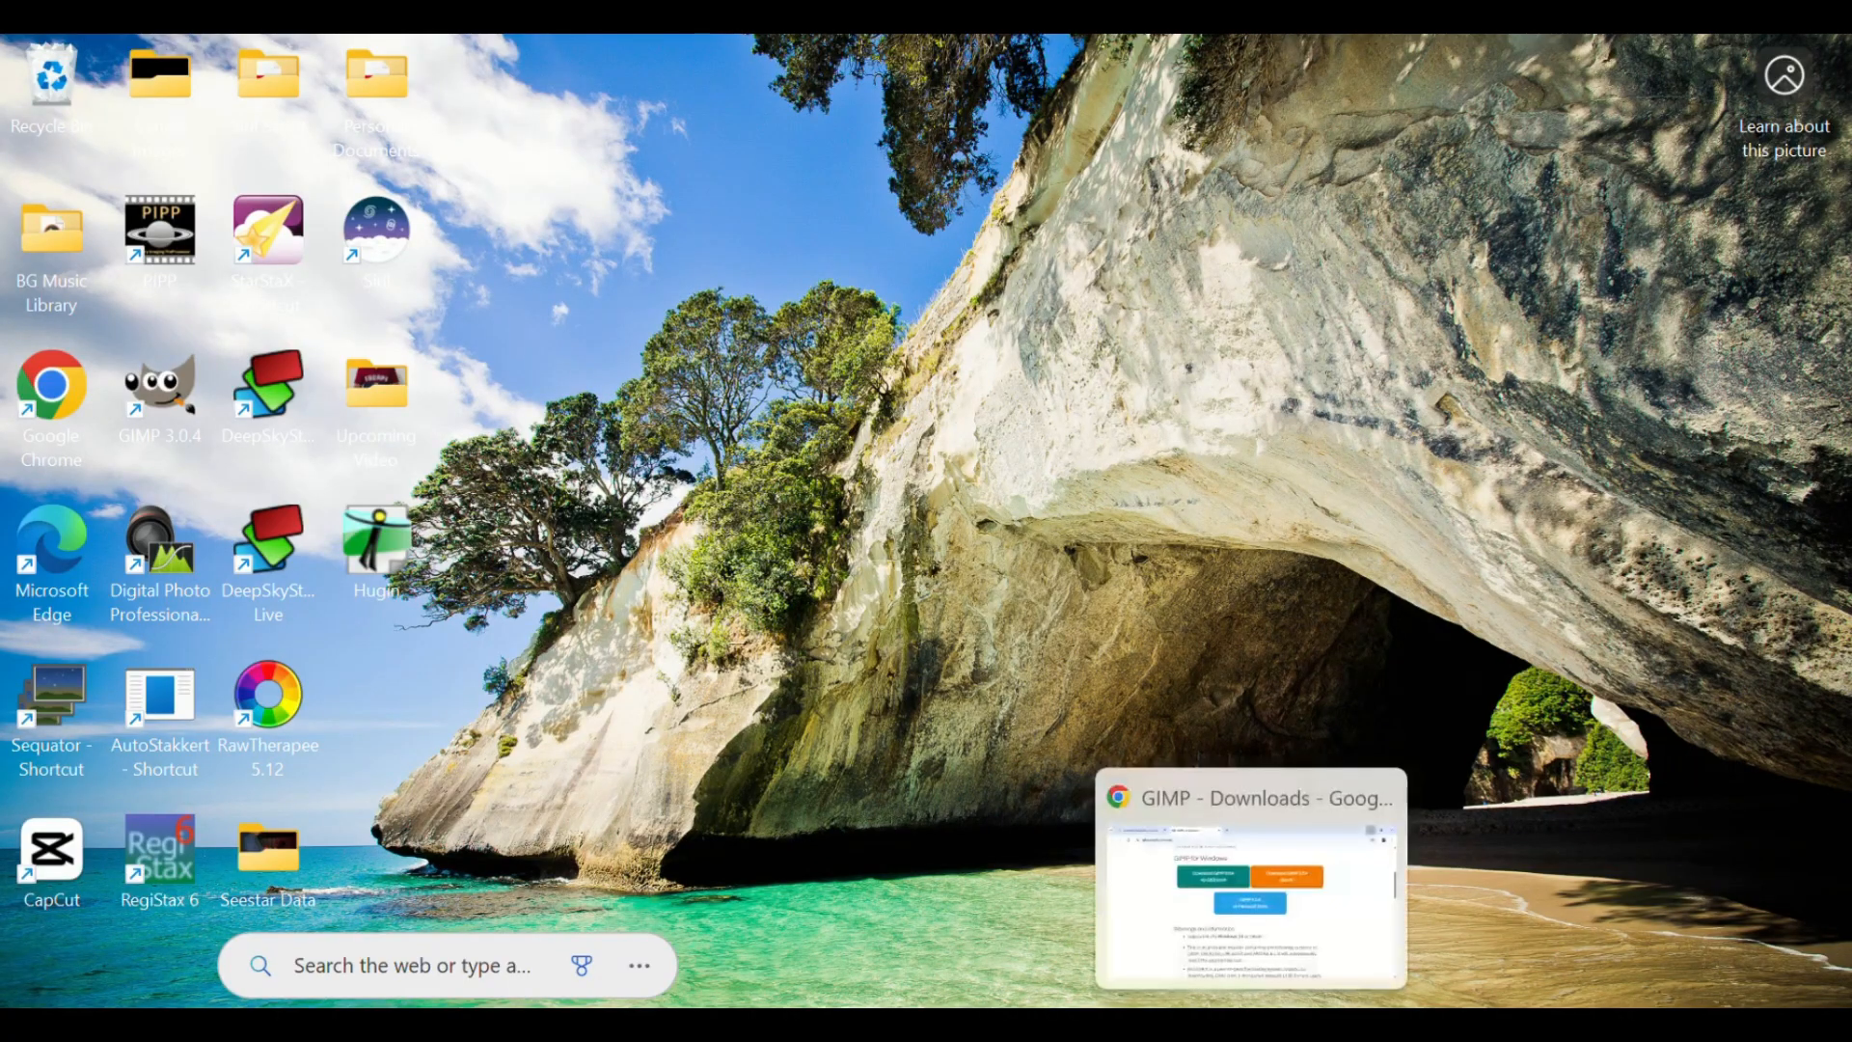
{"action": "left_click", "coordinate": [1225, 977]}
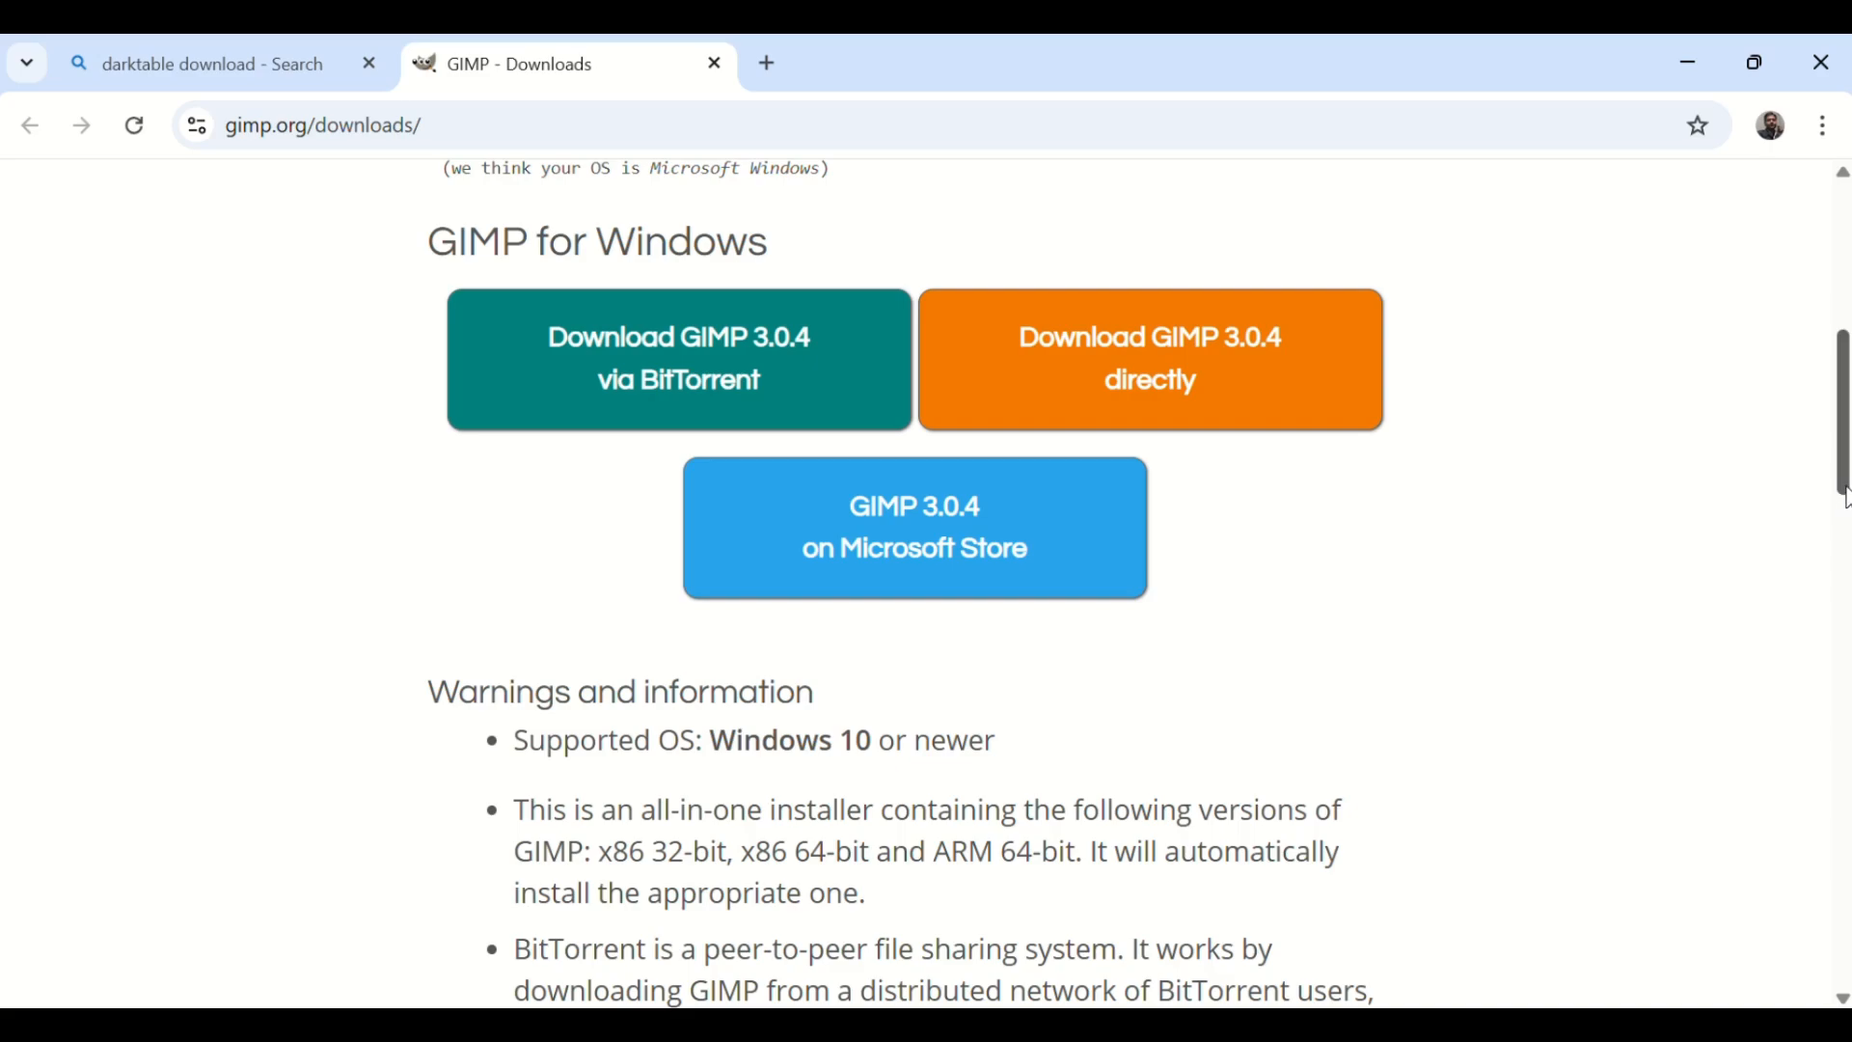
{"action": "left_click_drag", "start_coordinate": [1846, 497], "coordinate": [1703, 300]}
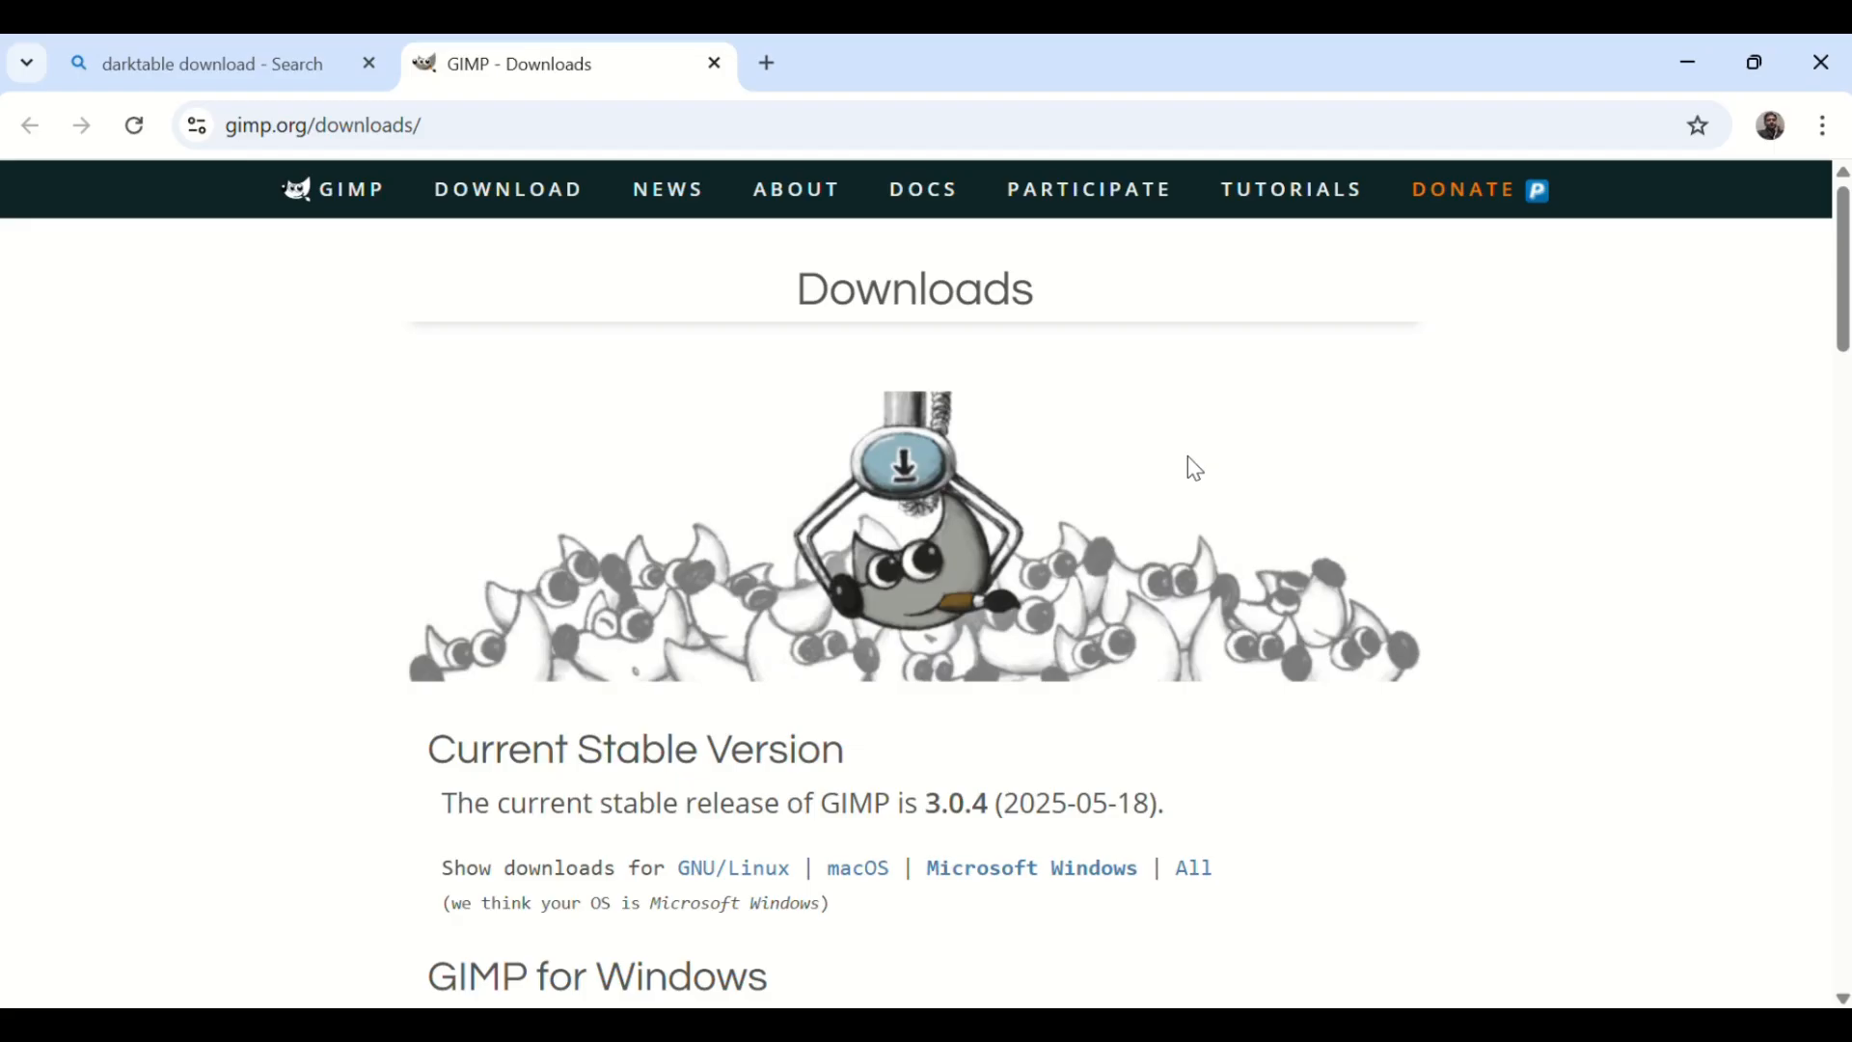
{"action": "left_click_drag", "start_coordinate": [1844, 288], "coordinate": [1851, 418]}
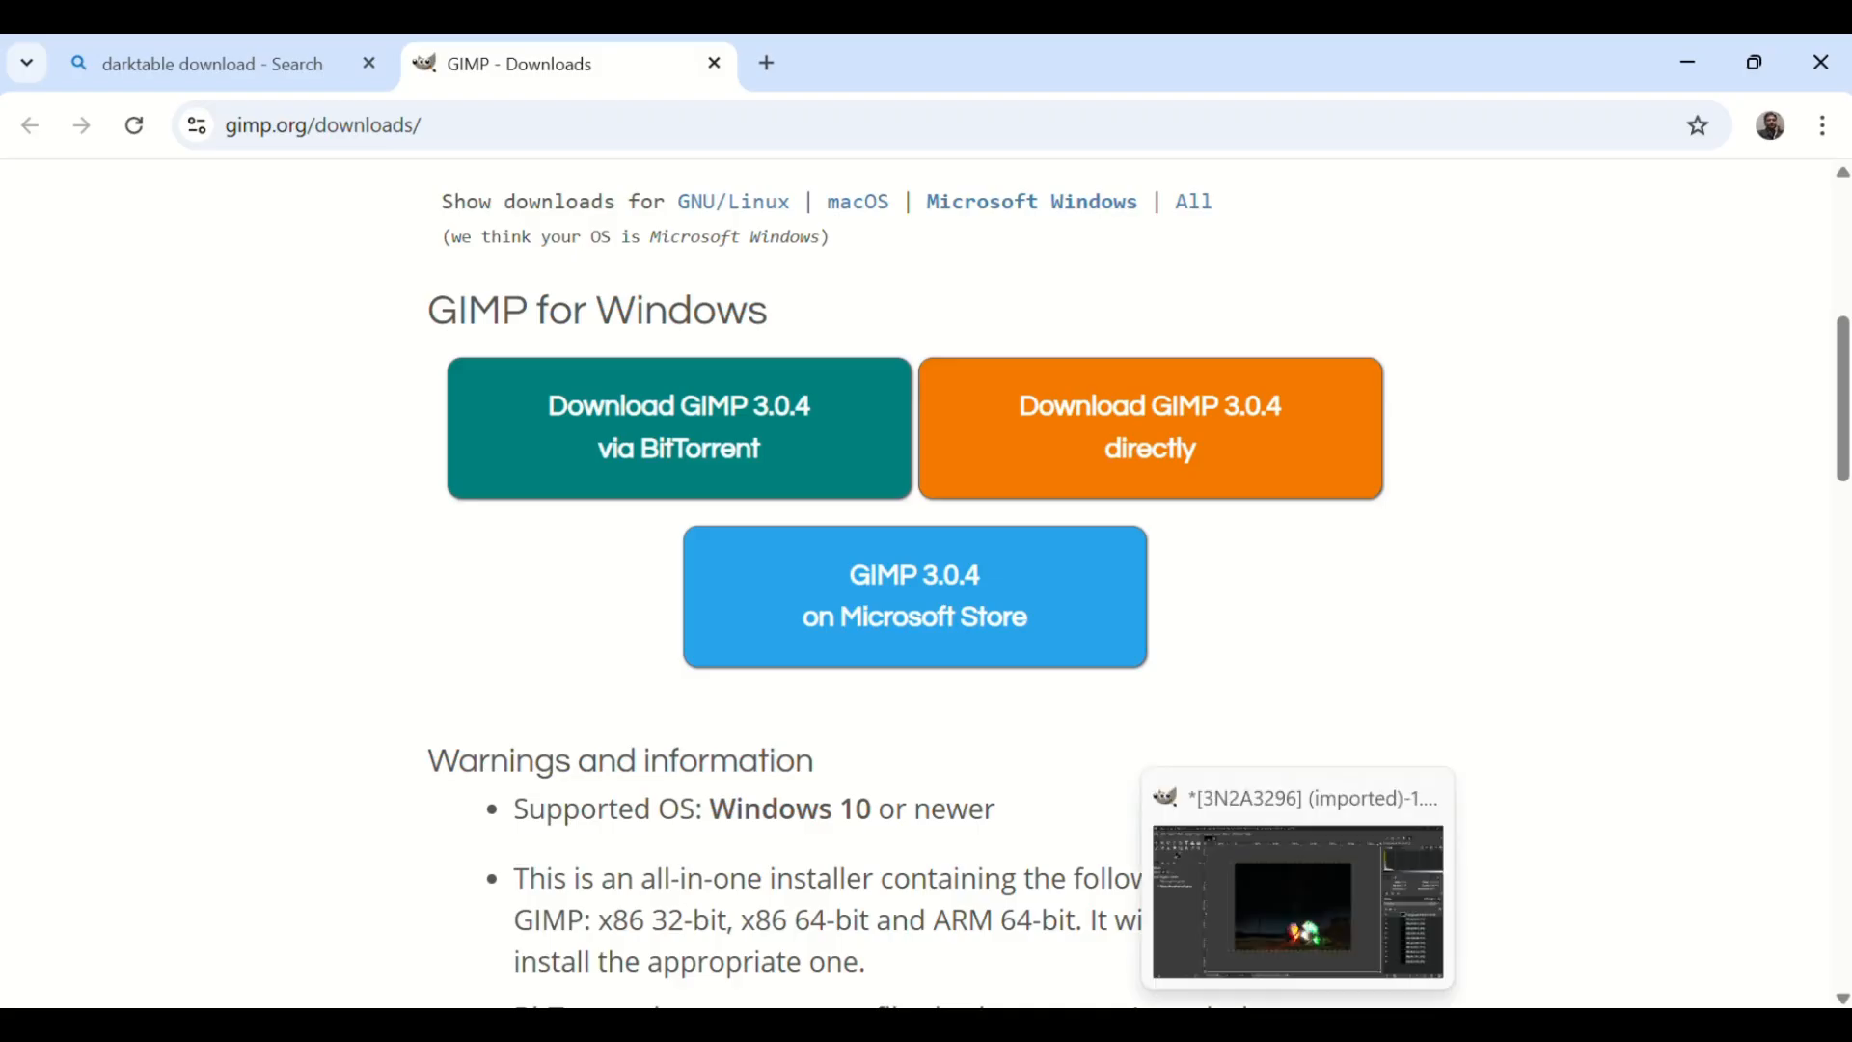
Step: Switch to GIMP and move the Foreground Stacked.tif layer to the bottom of the layer stack
{"action": "left_click", "coordinate": [1298, 1024]}
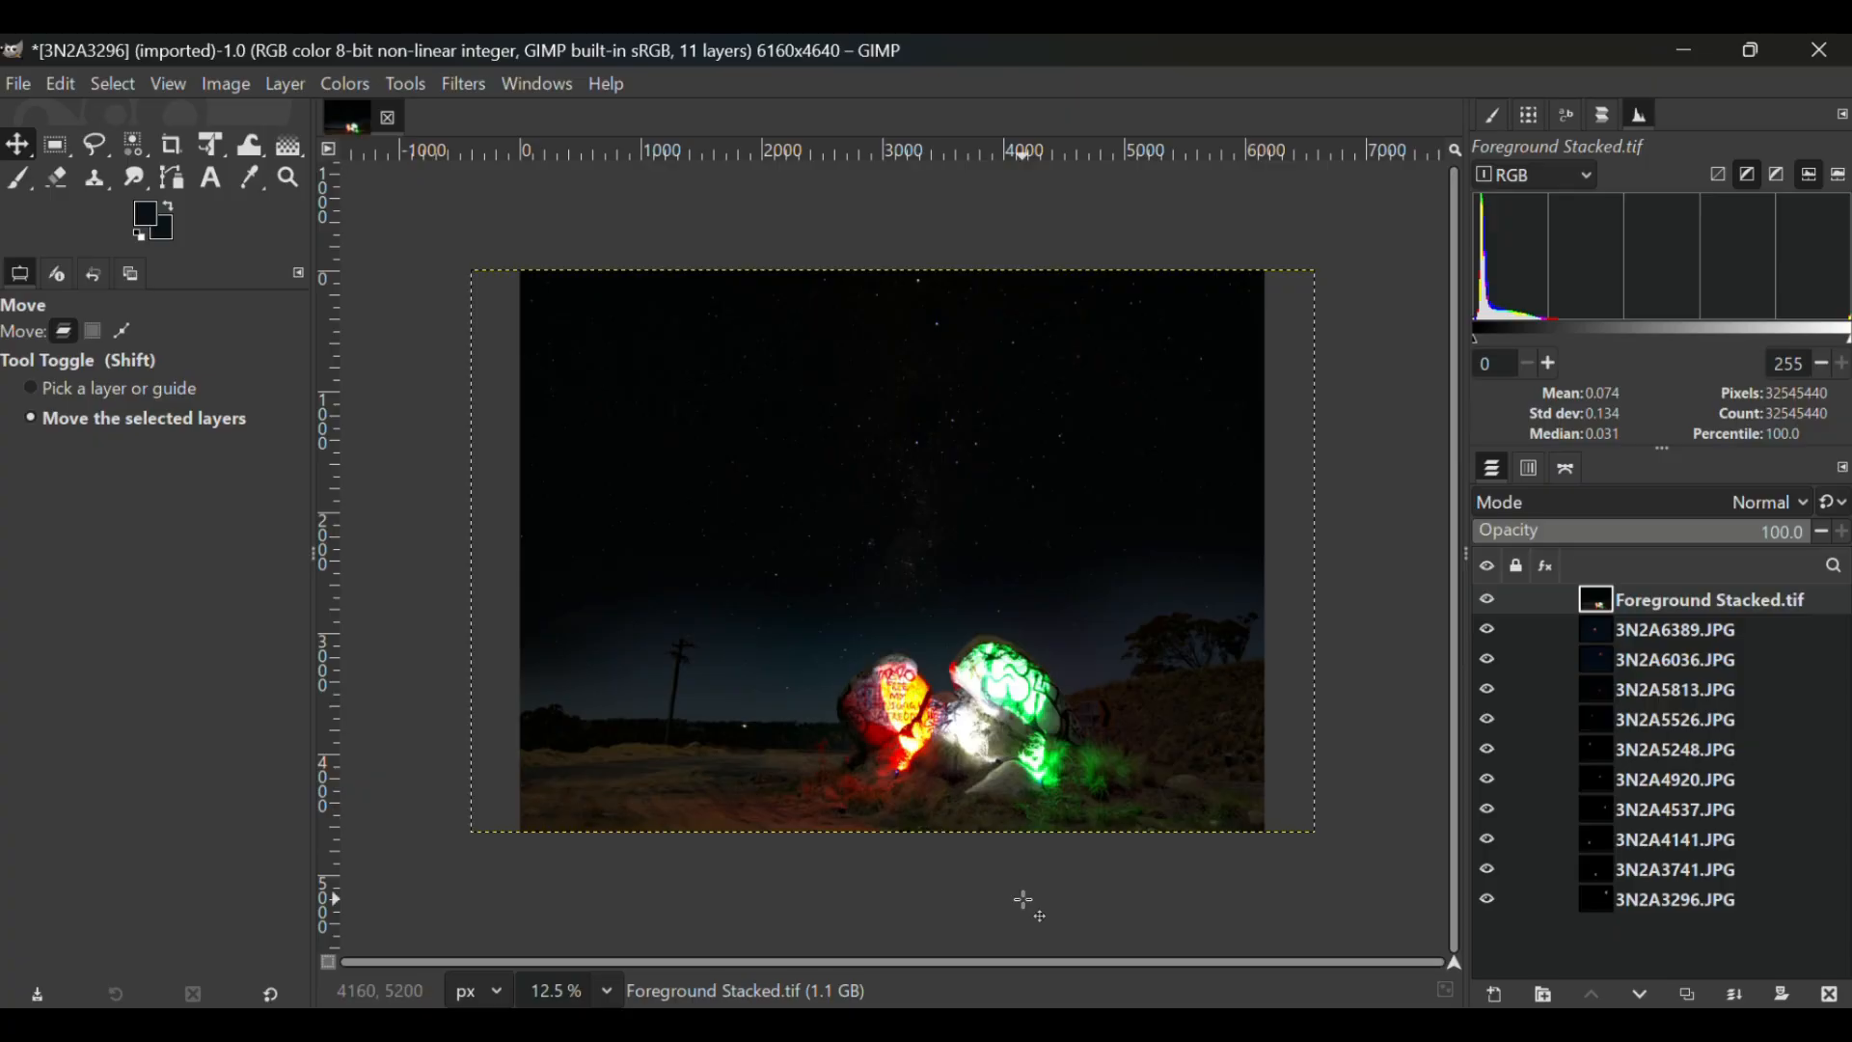
{"action": "left_click", "coordinate": [16, 85]}
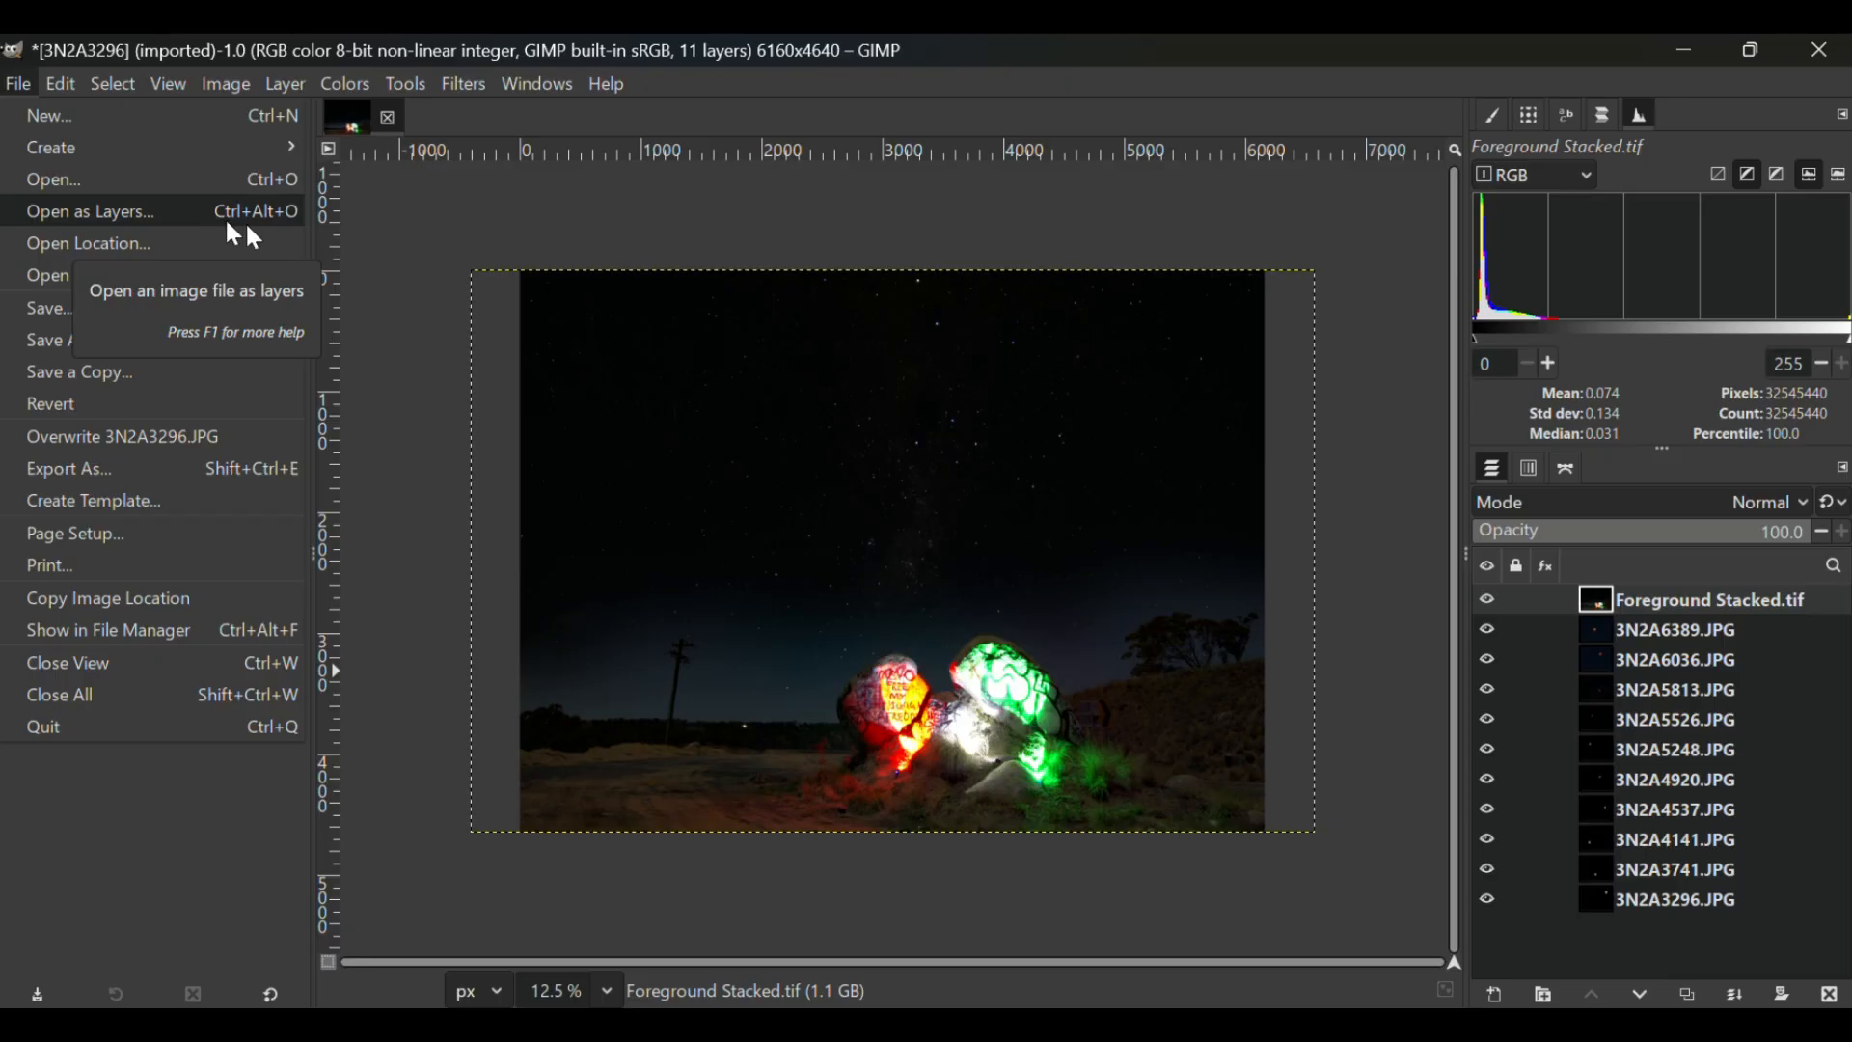
{"action": "left_click", "coordinate": [432, 306]}
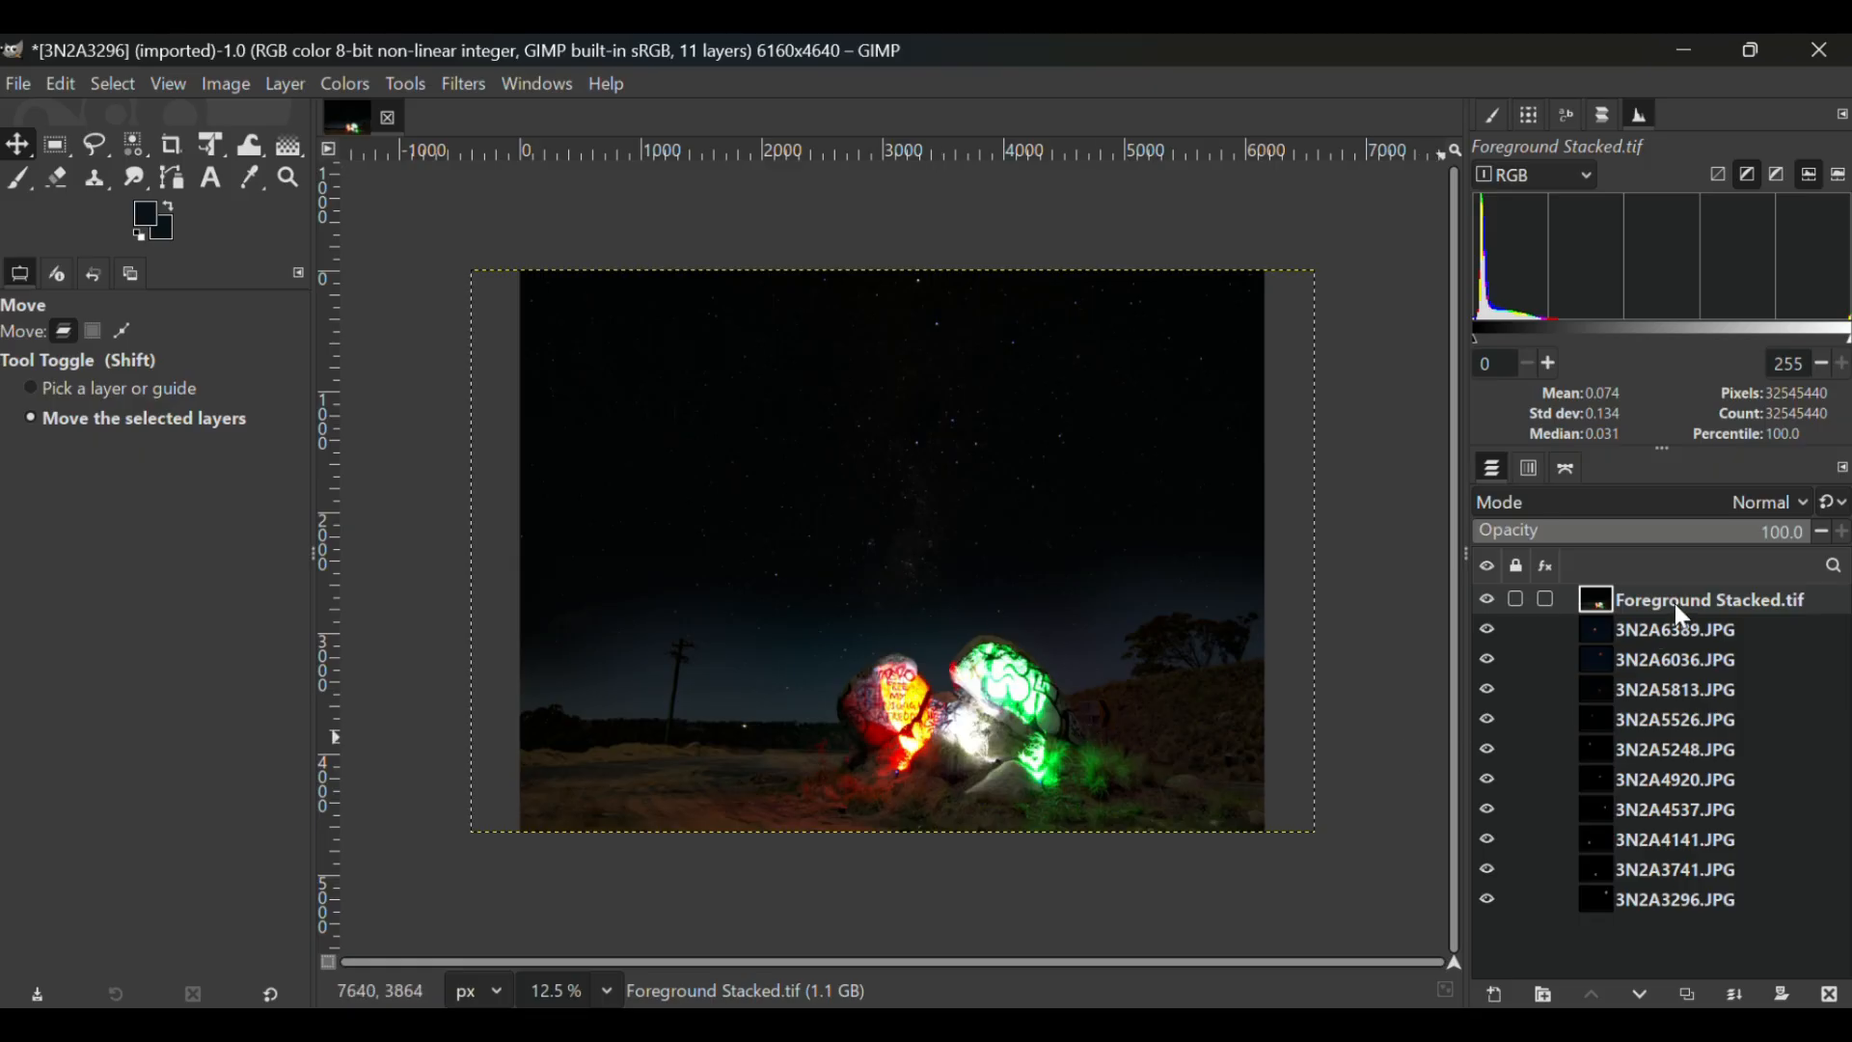
{"action": "left_click_drag", "start_coordinate": [1675, 603], "coordinate": [1667, 929]}
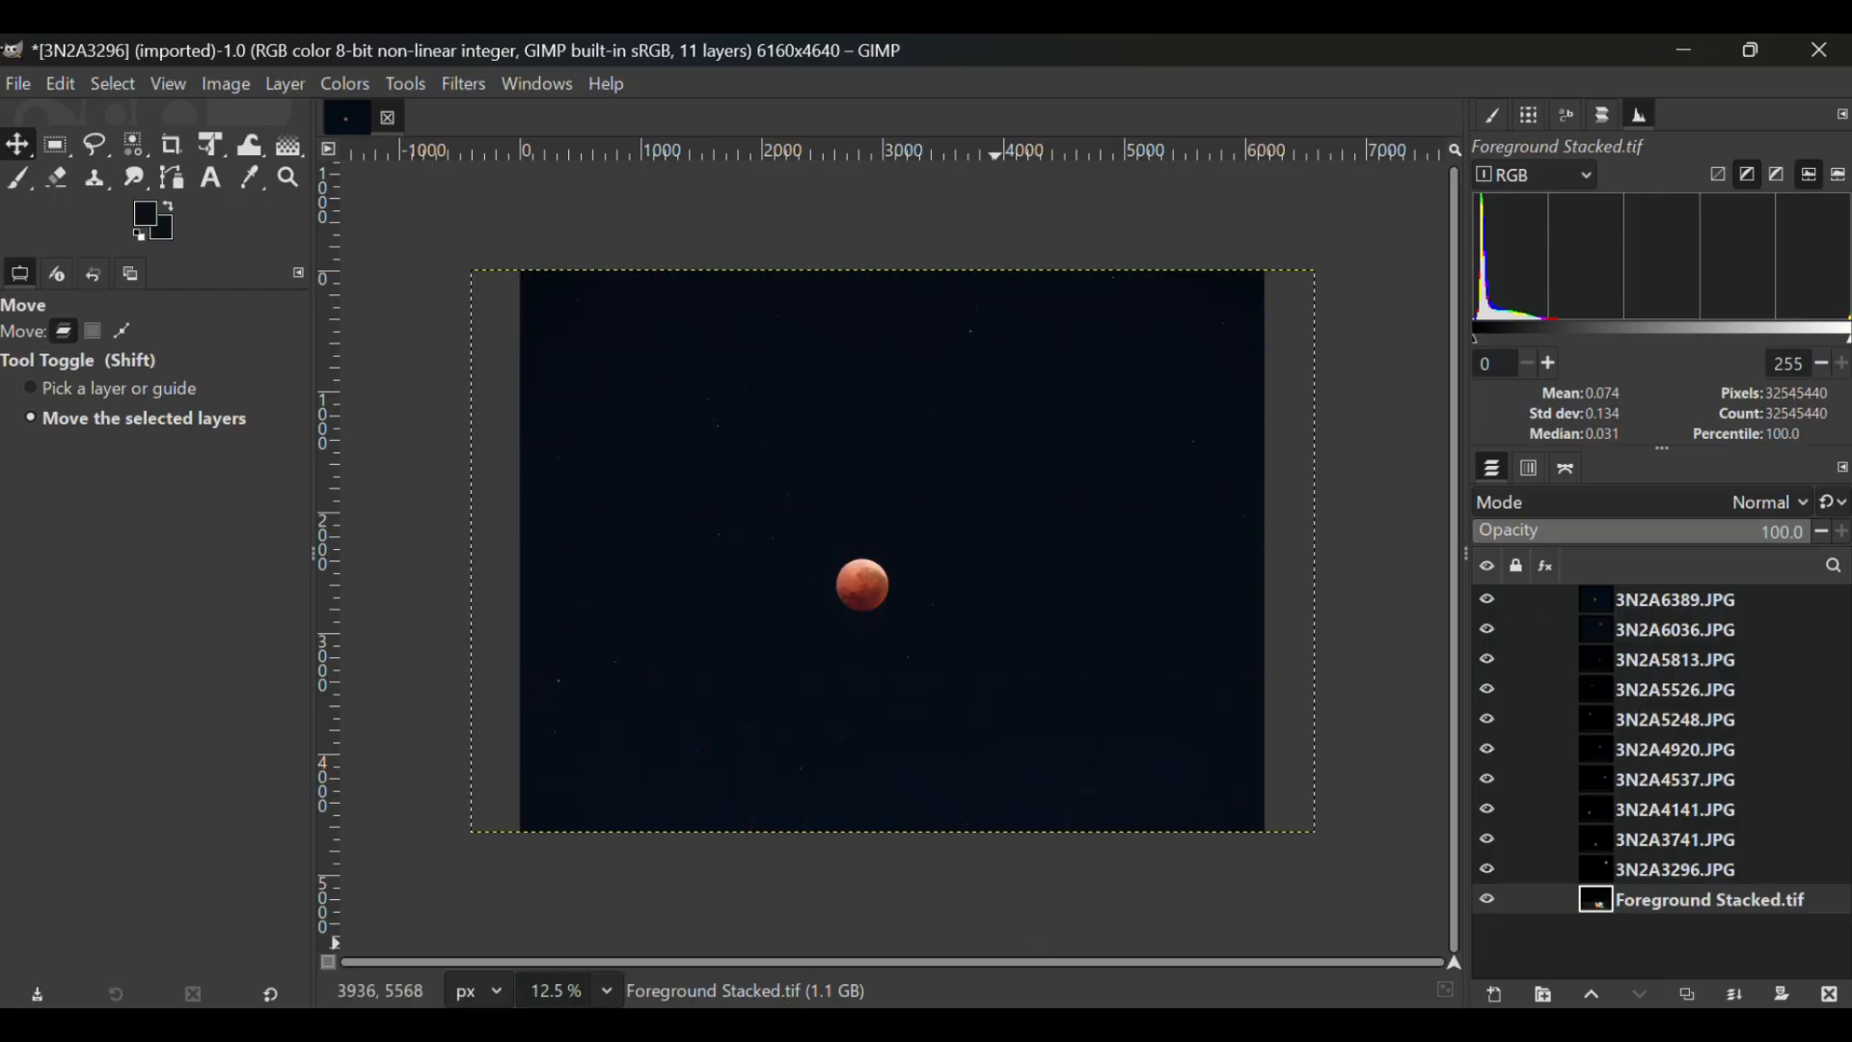
Step: Switch to the Sequence Images folder in File Explorer and check the file order and the first moon shot, 3N2A3296
{"action": "mouse_move", "coordinate": [921, 969]}
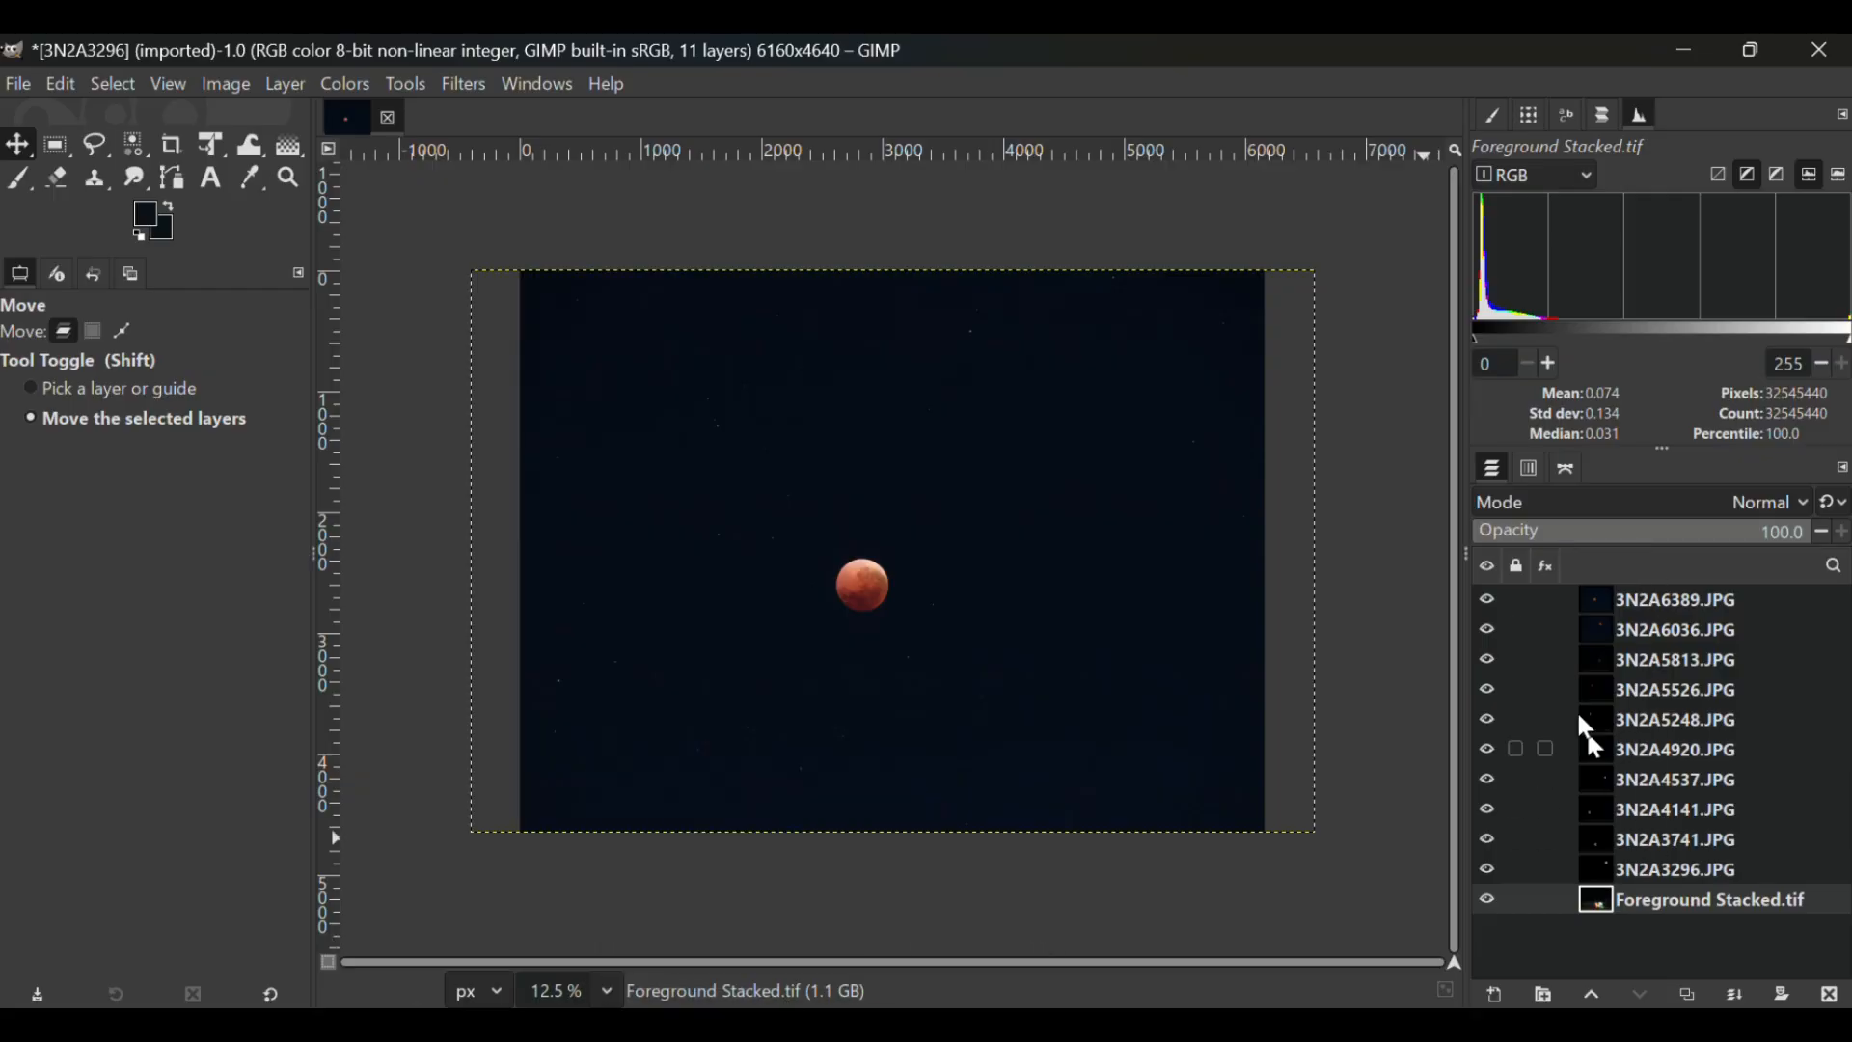
{"action": "mouse_move", "coordinate": [738, 1022]}
{"action": "left_click", "coordinate": [687, 964]}
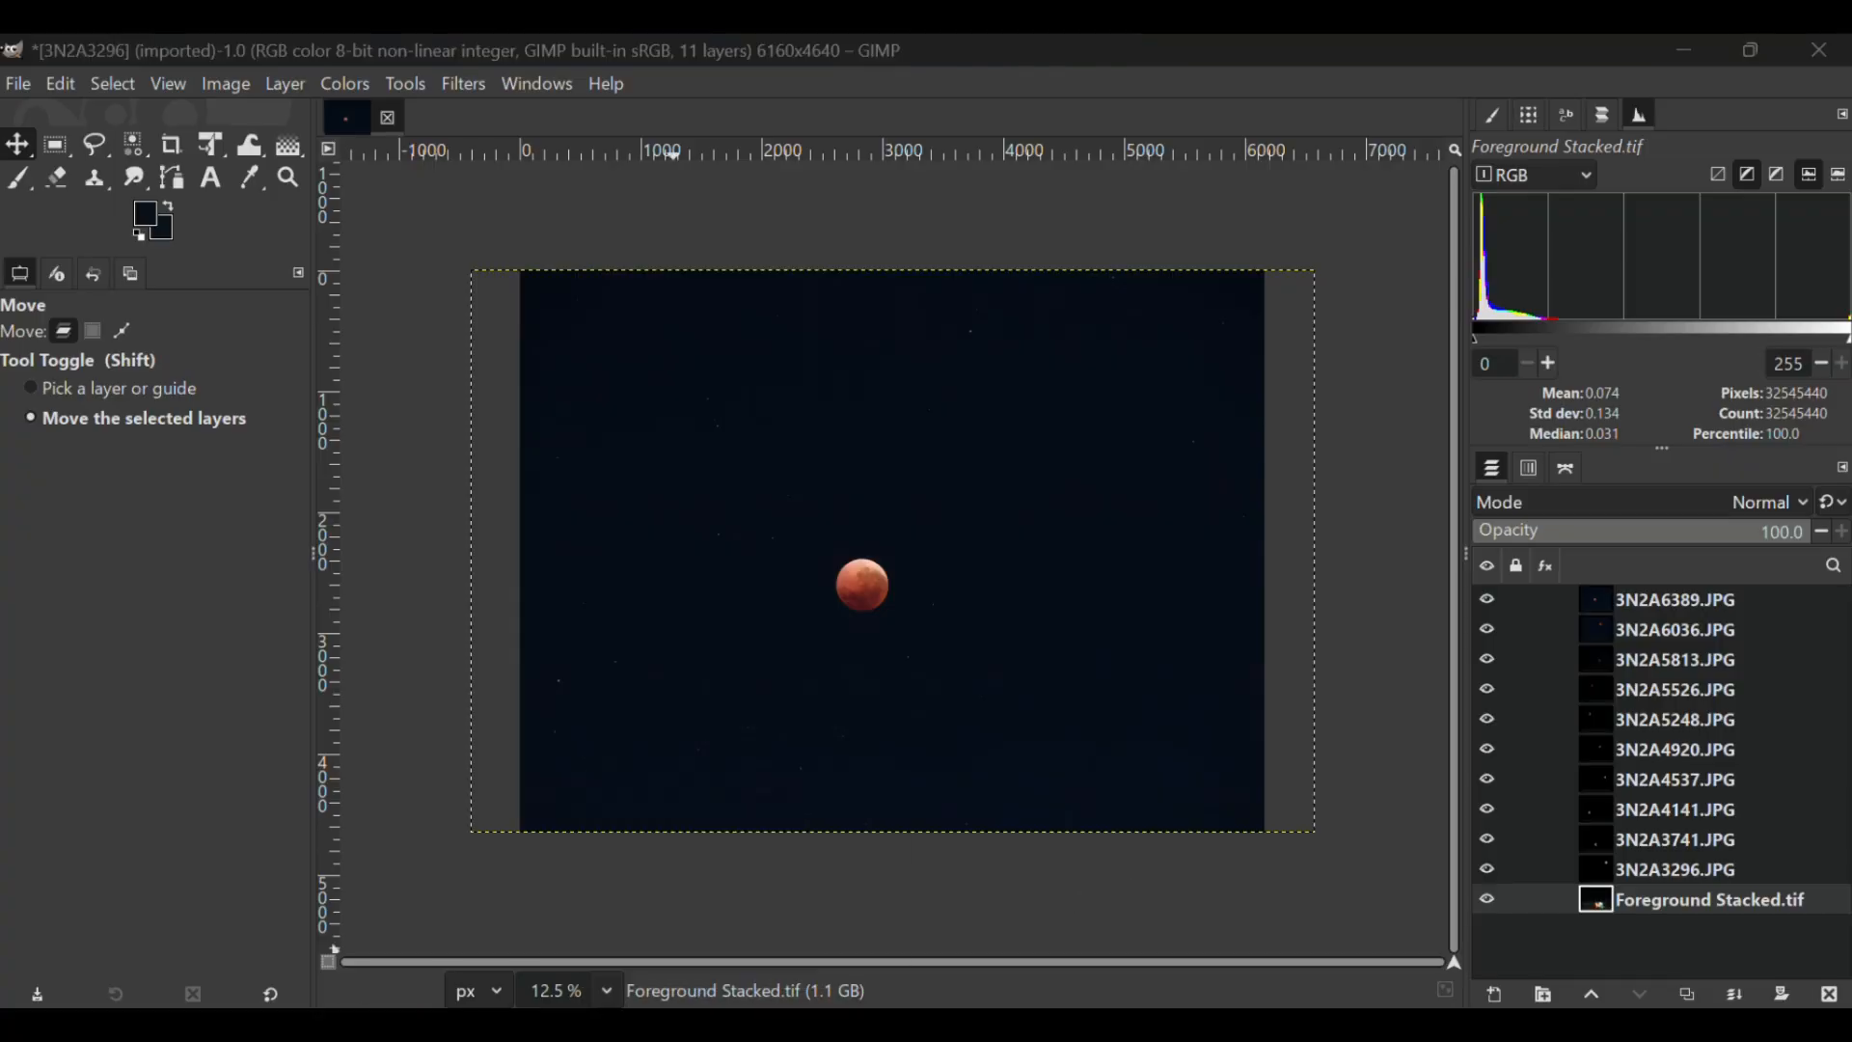
{"action": "left_click", "coordinate": [305, 664]}
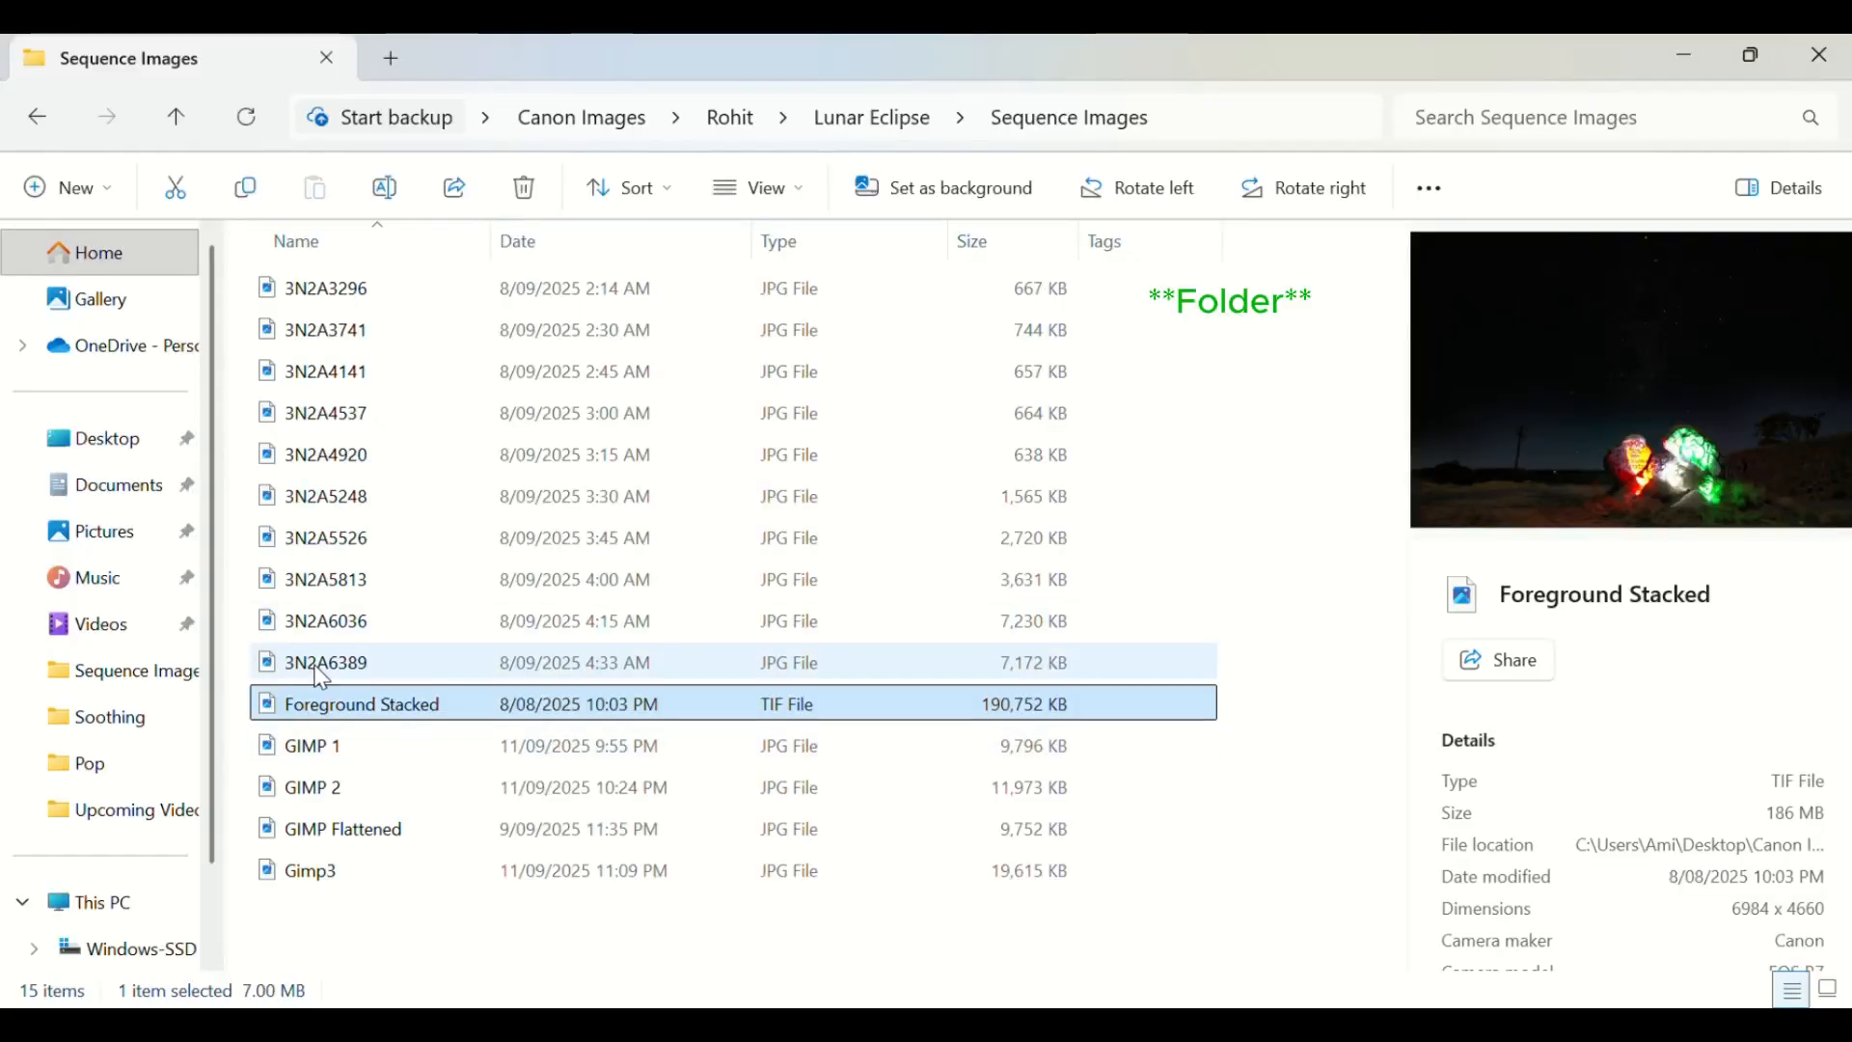
{"action": "left_click", "coordinate": [349, 299]}
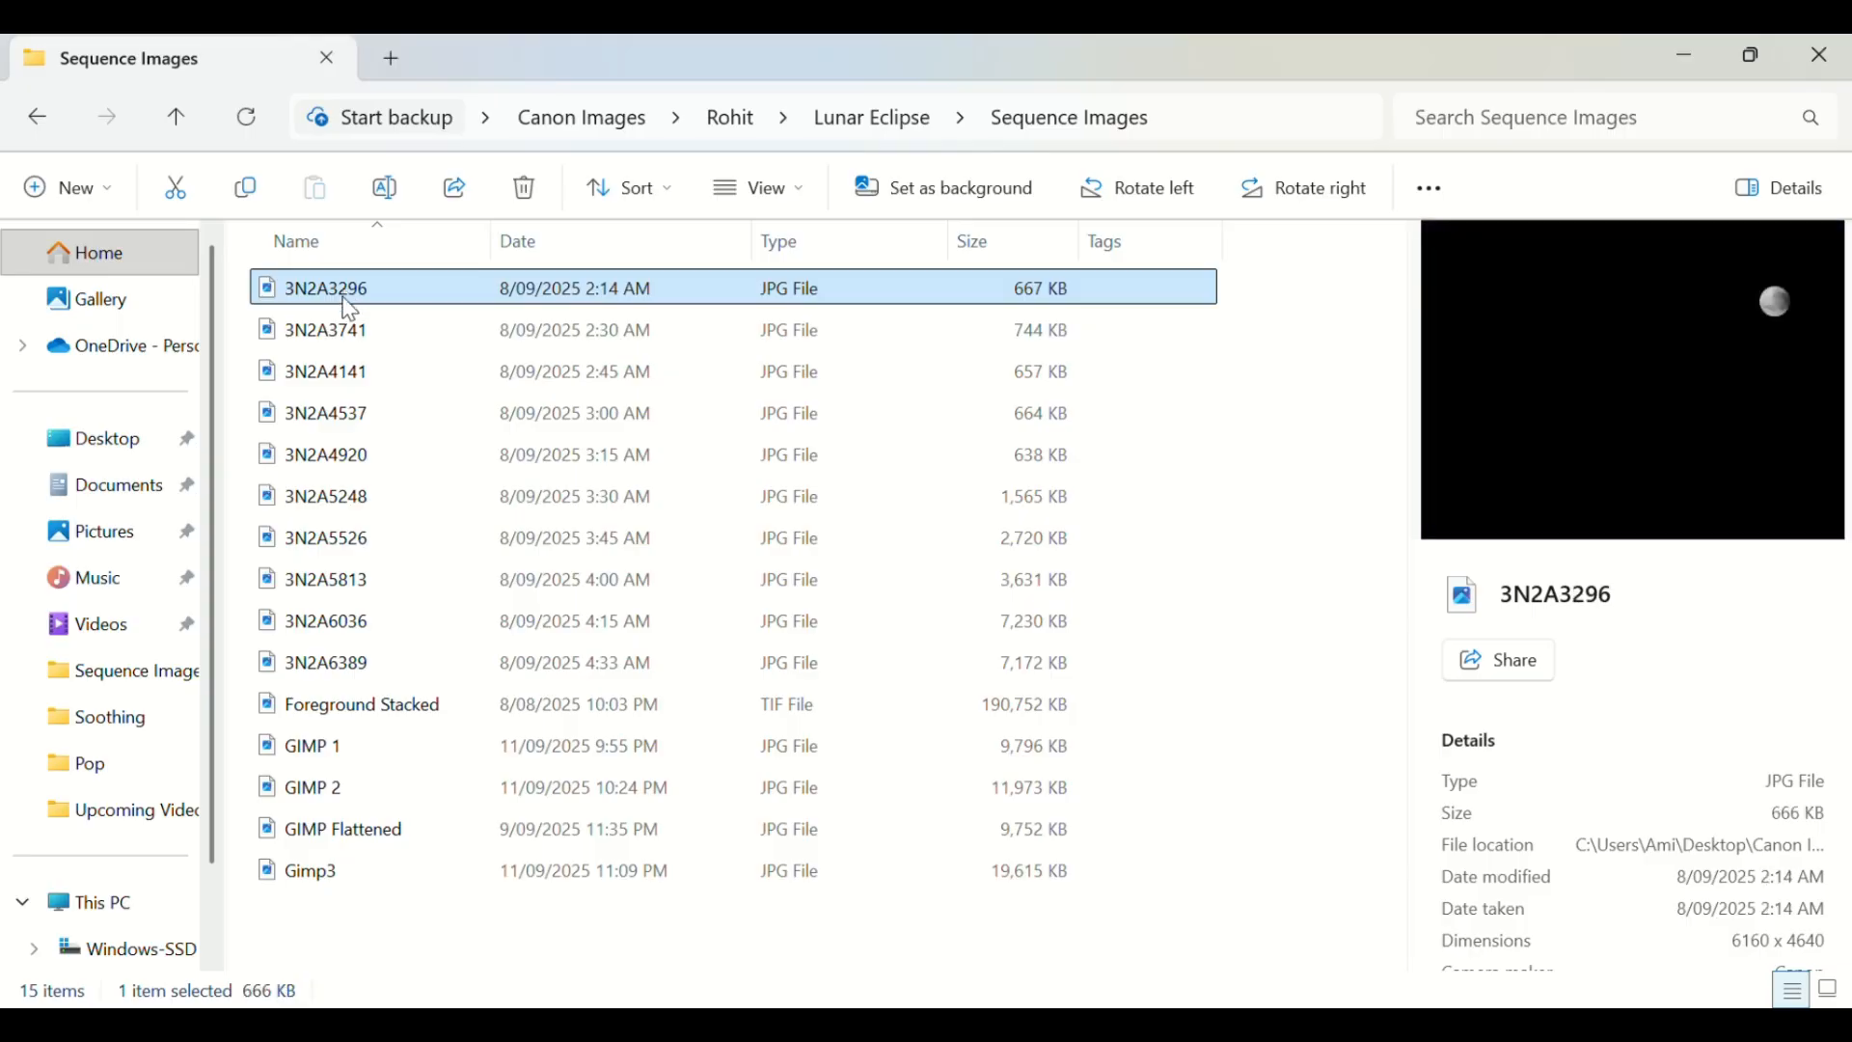
Step: Switch back to GIMP and move layer 3N2A3296.JPG to the top of the stack, with 3N2A3741.JPG directly below it
{"action": "mouse_move", "coordinate": [1298, 1025]}
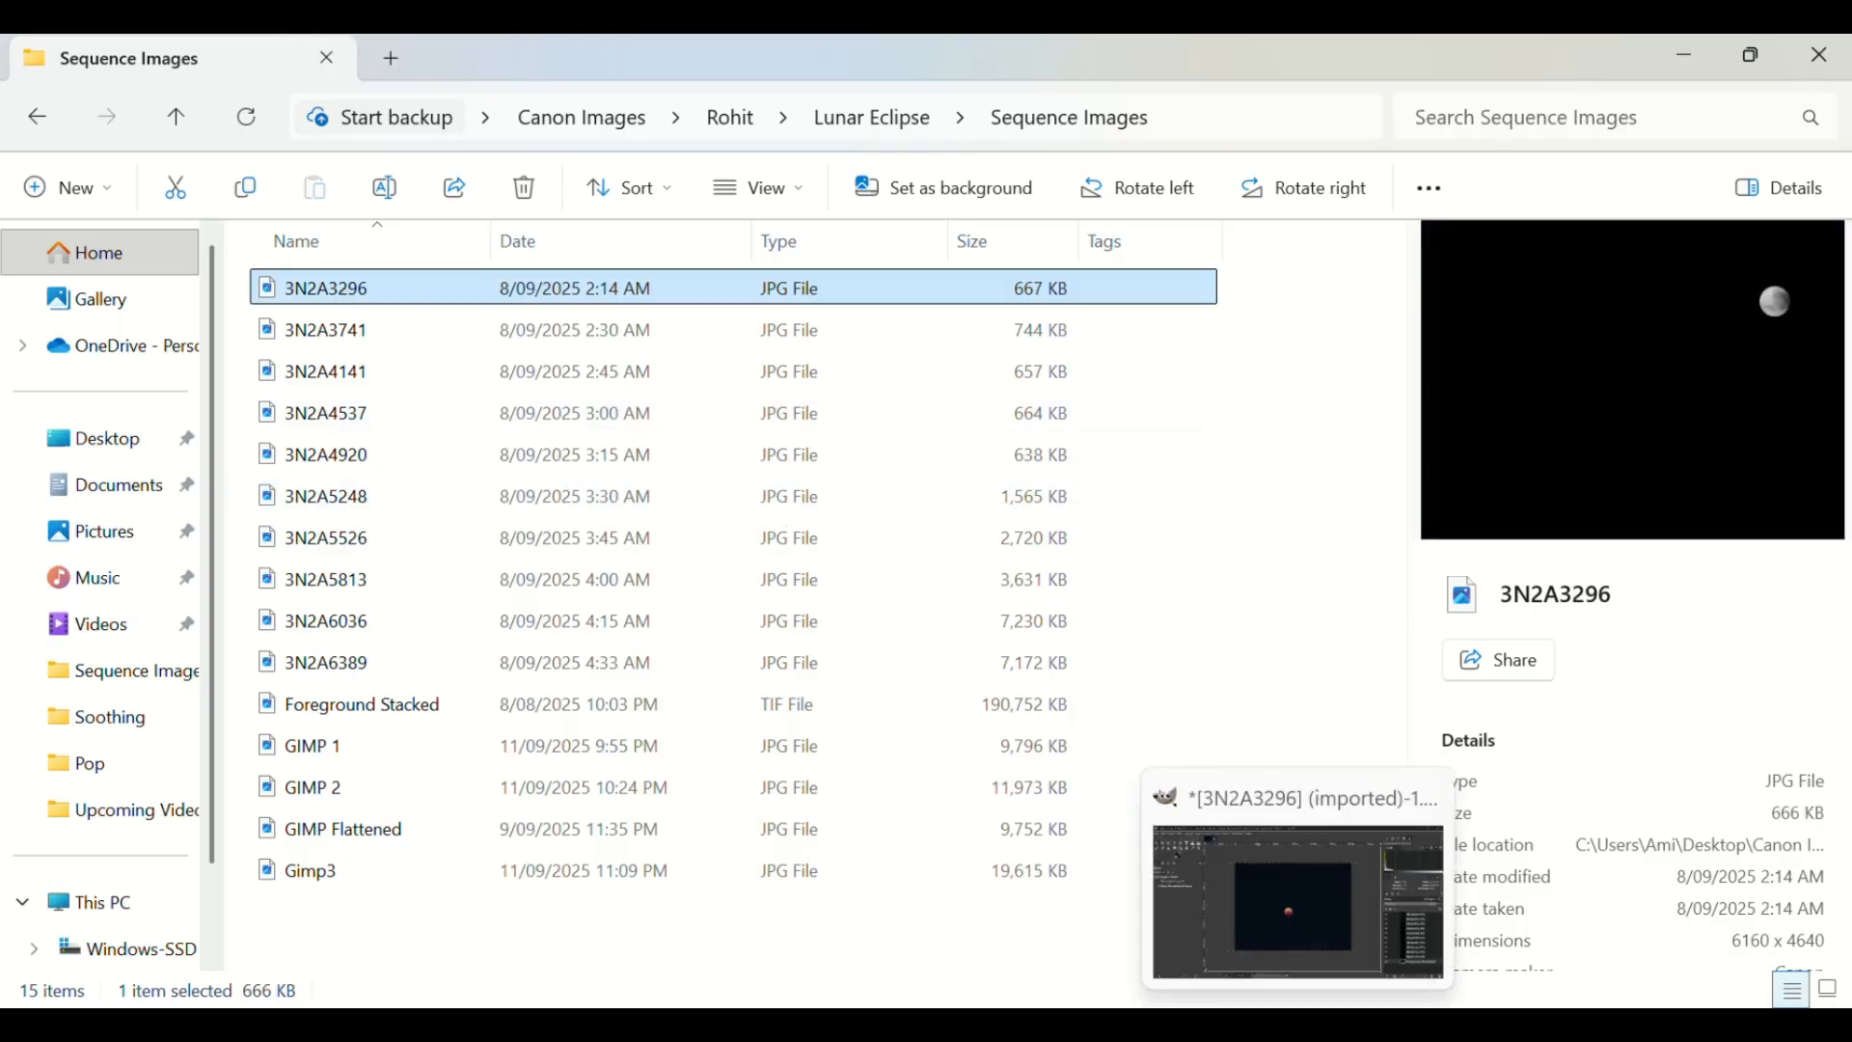
{"action": "left_click", "coordinate": [1293, 912]}
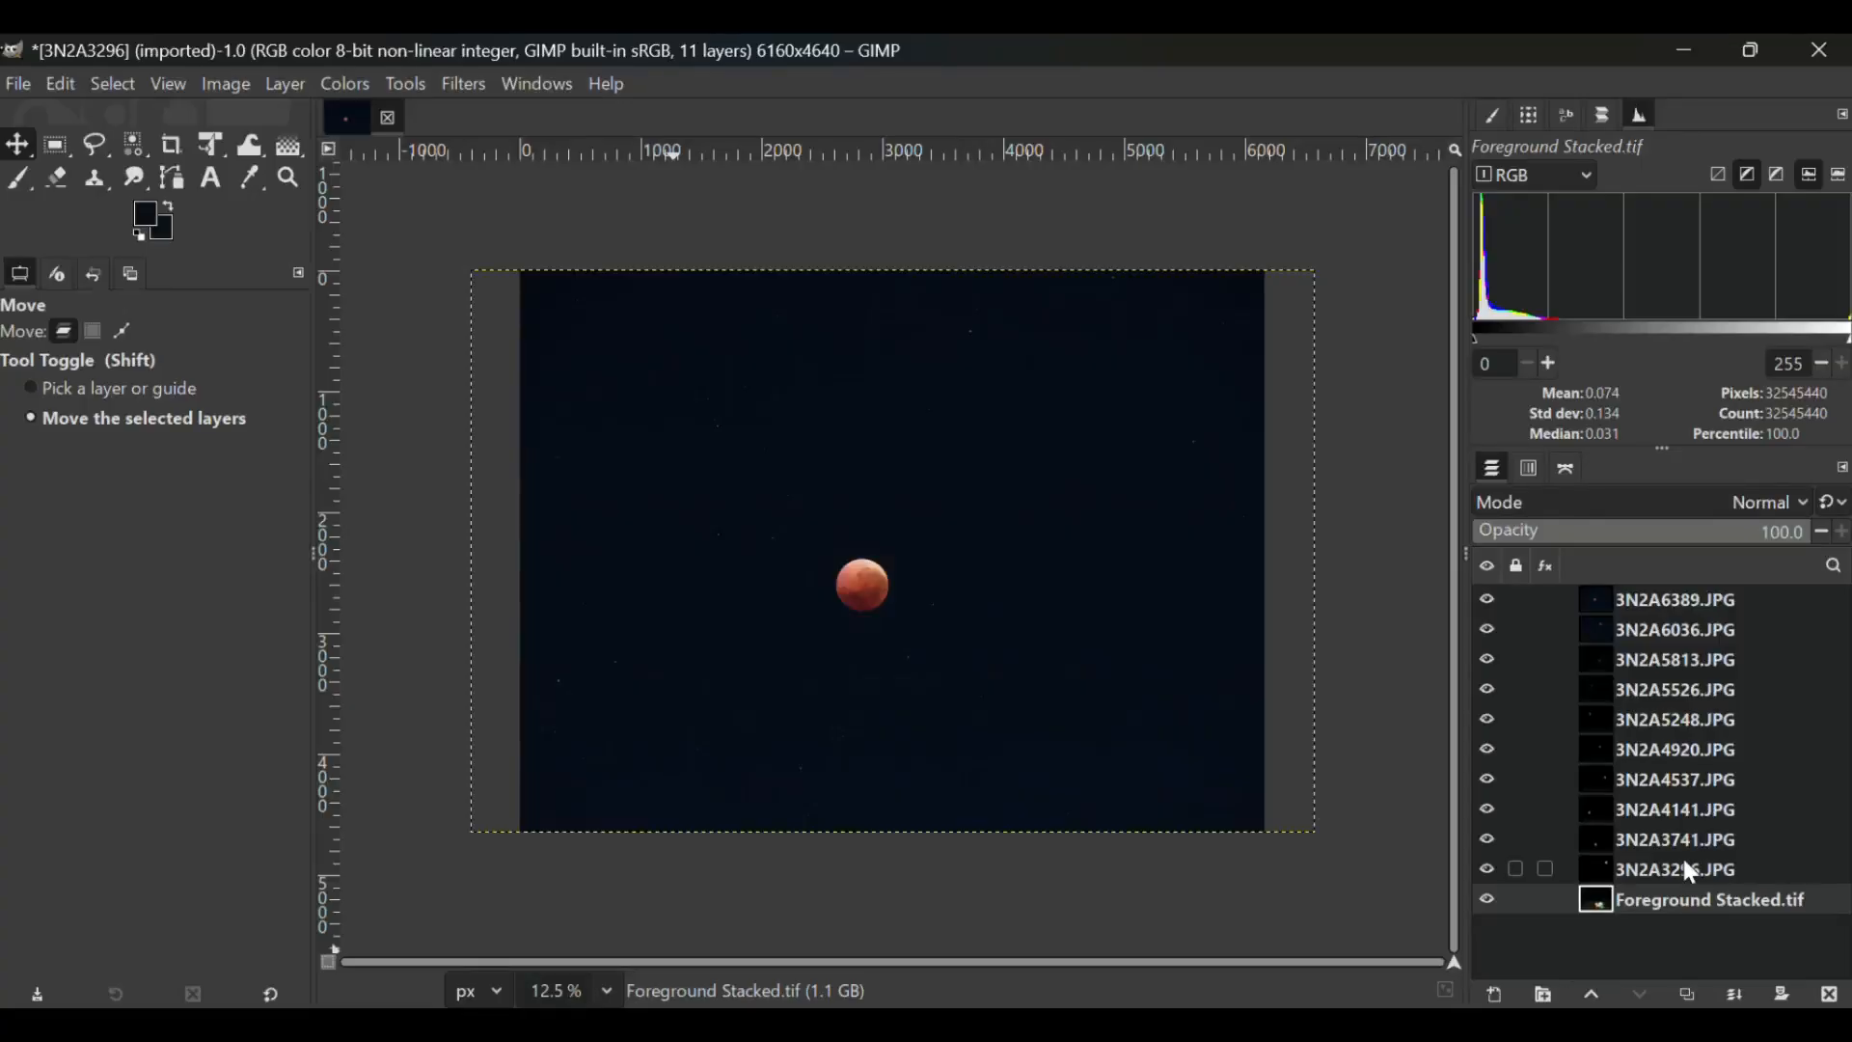
{"action": "left_click_drag", "start_coordinate": [1682, 855], "coordinate": [1665, 587]}
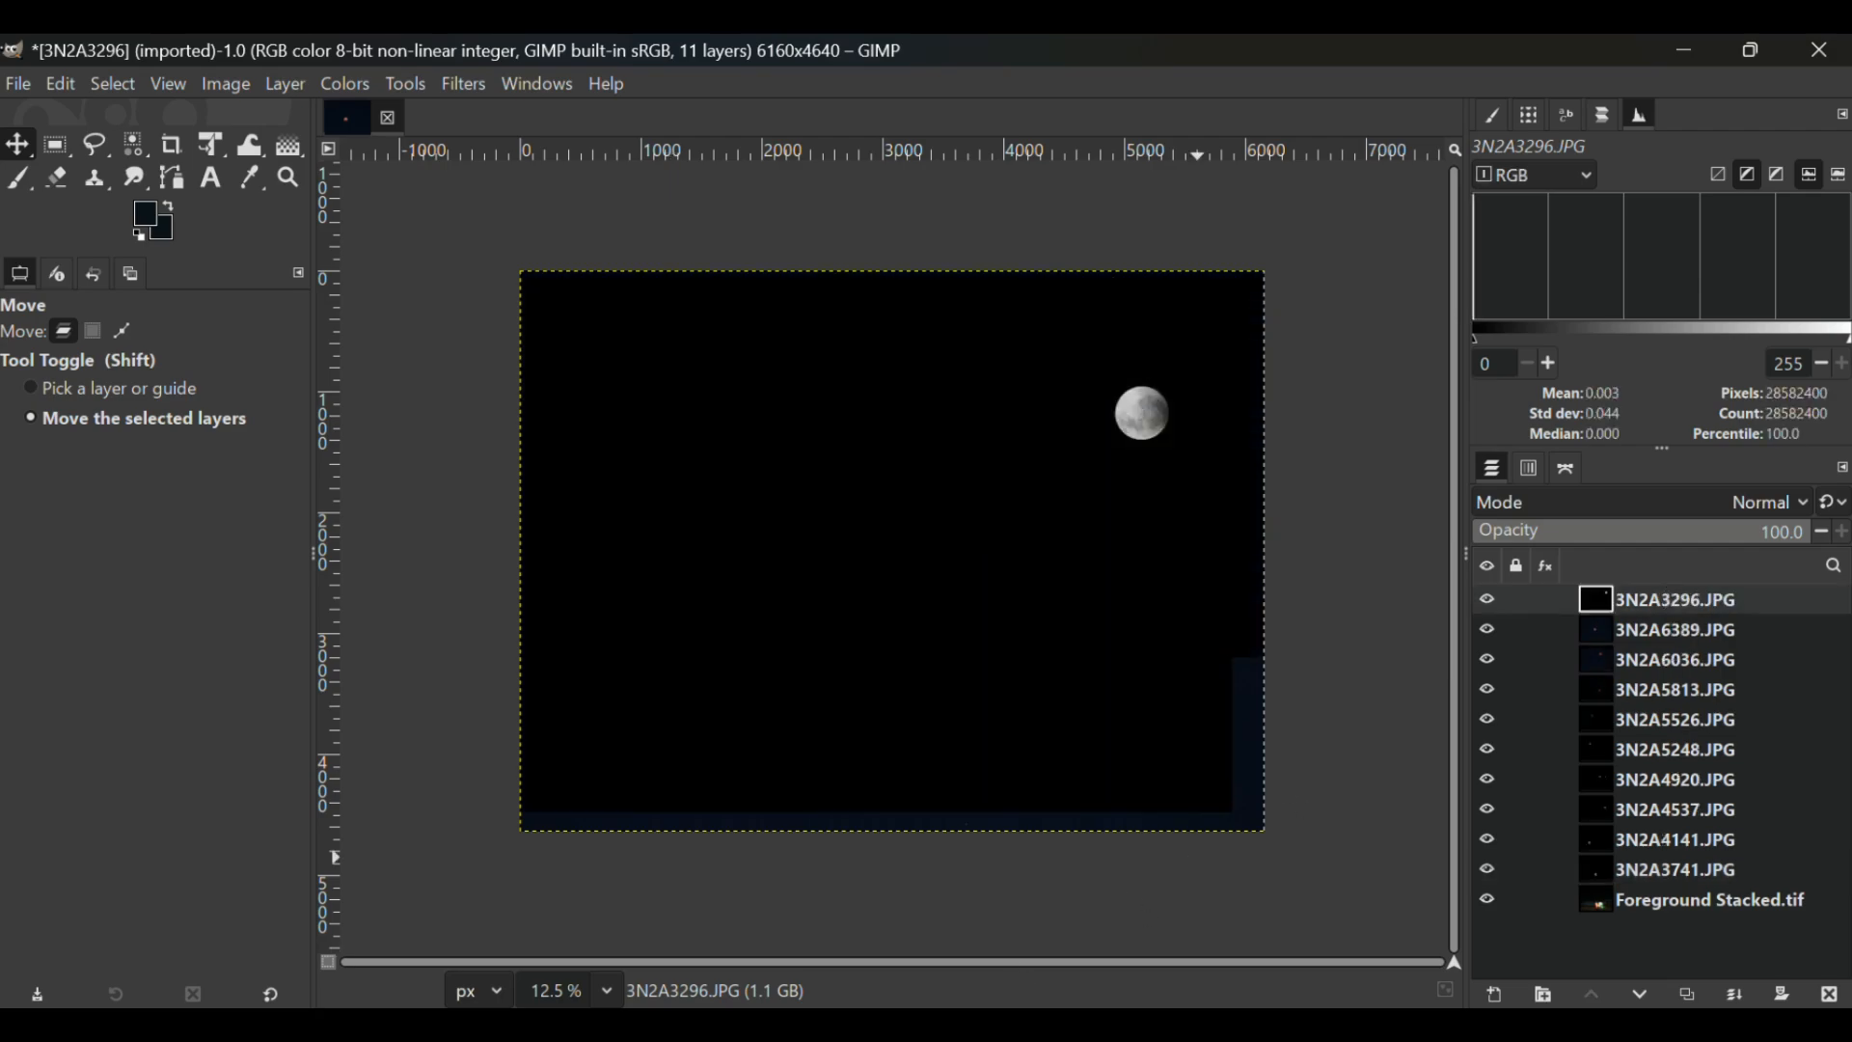
{"action": "left_click", "coordinate": [1300, 1025]}
{"action": "left_click", "coordinate": [1300, 1025]}
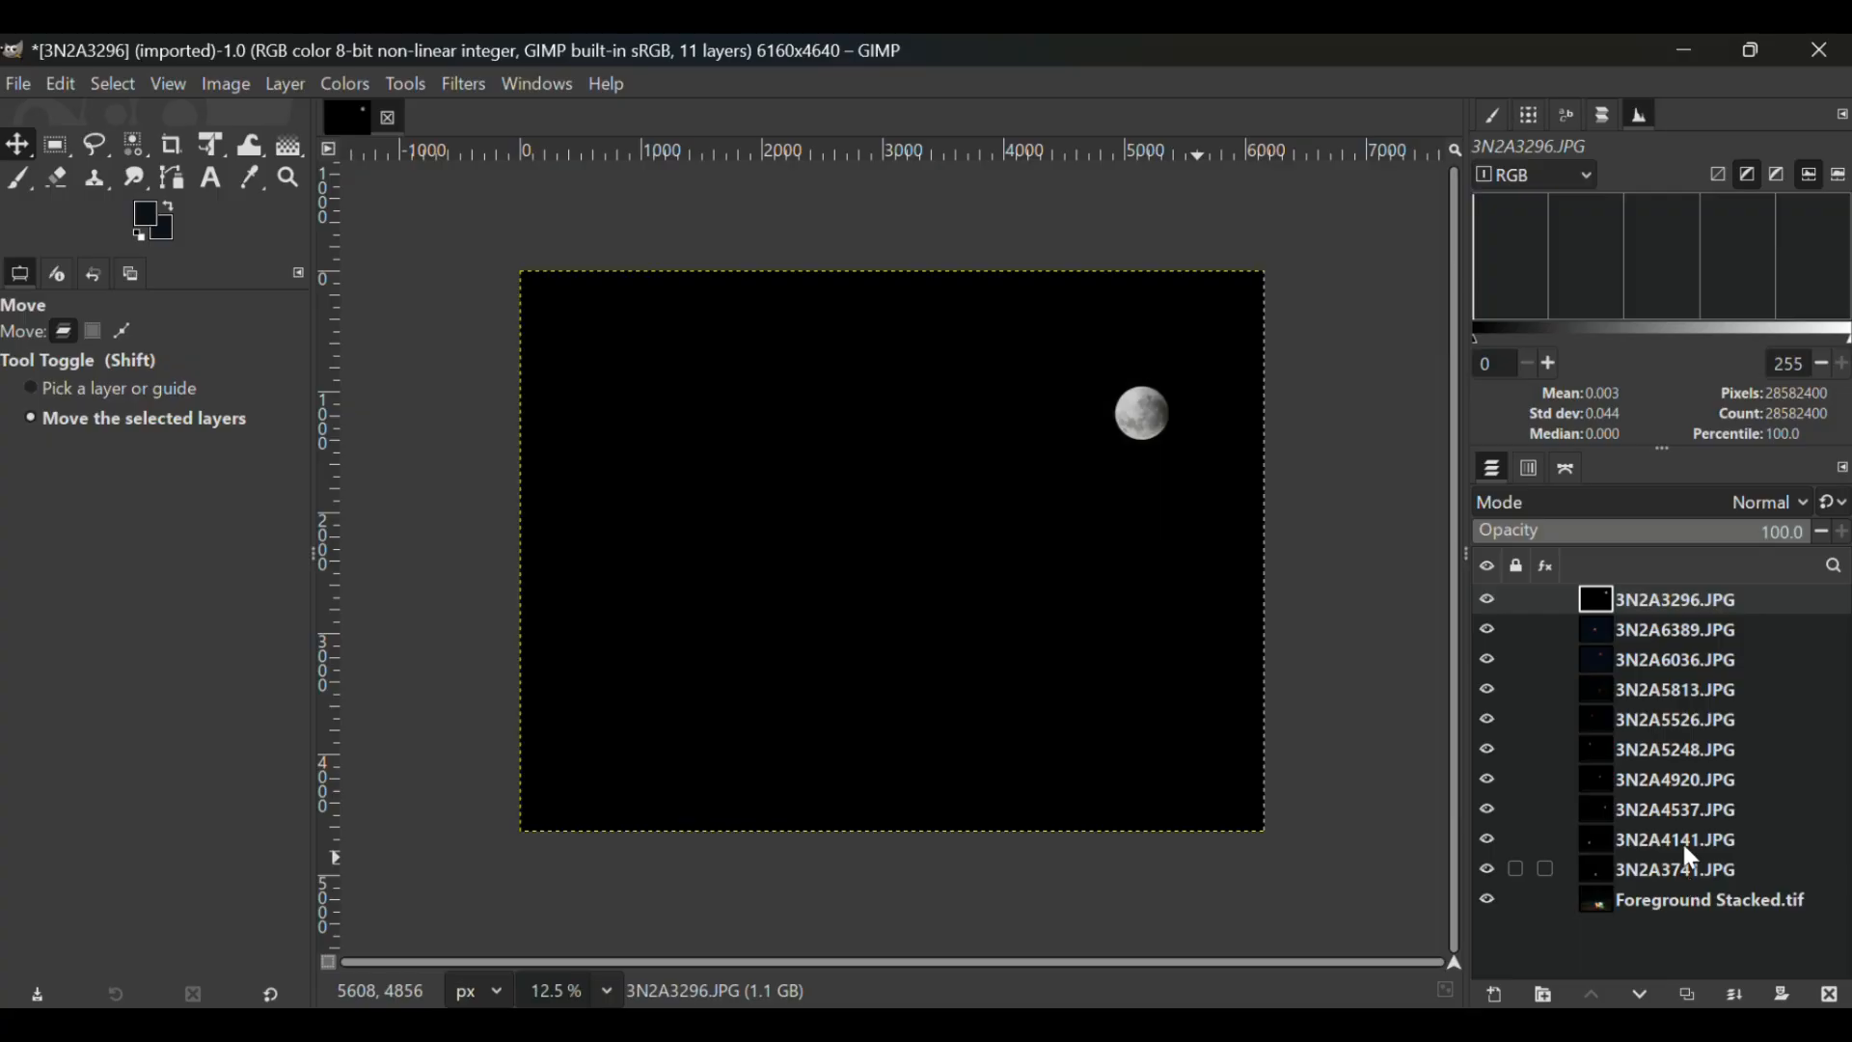
{"action": "left_click_drag", "start_coordinate": [1682, 849], "coordinate": [1675, 629]}
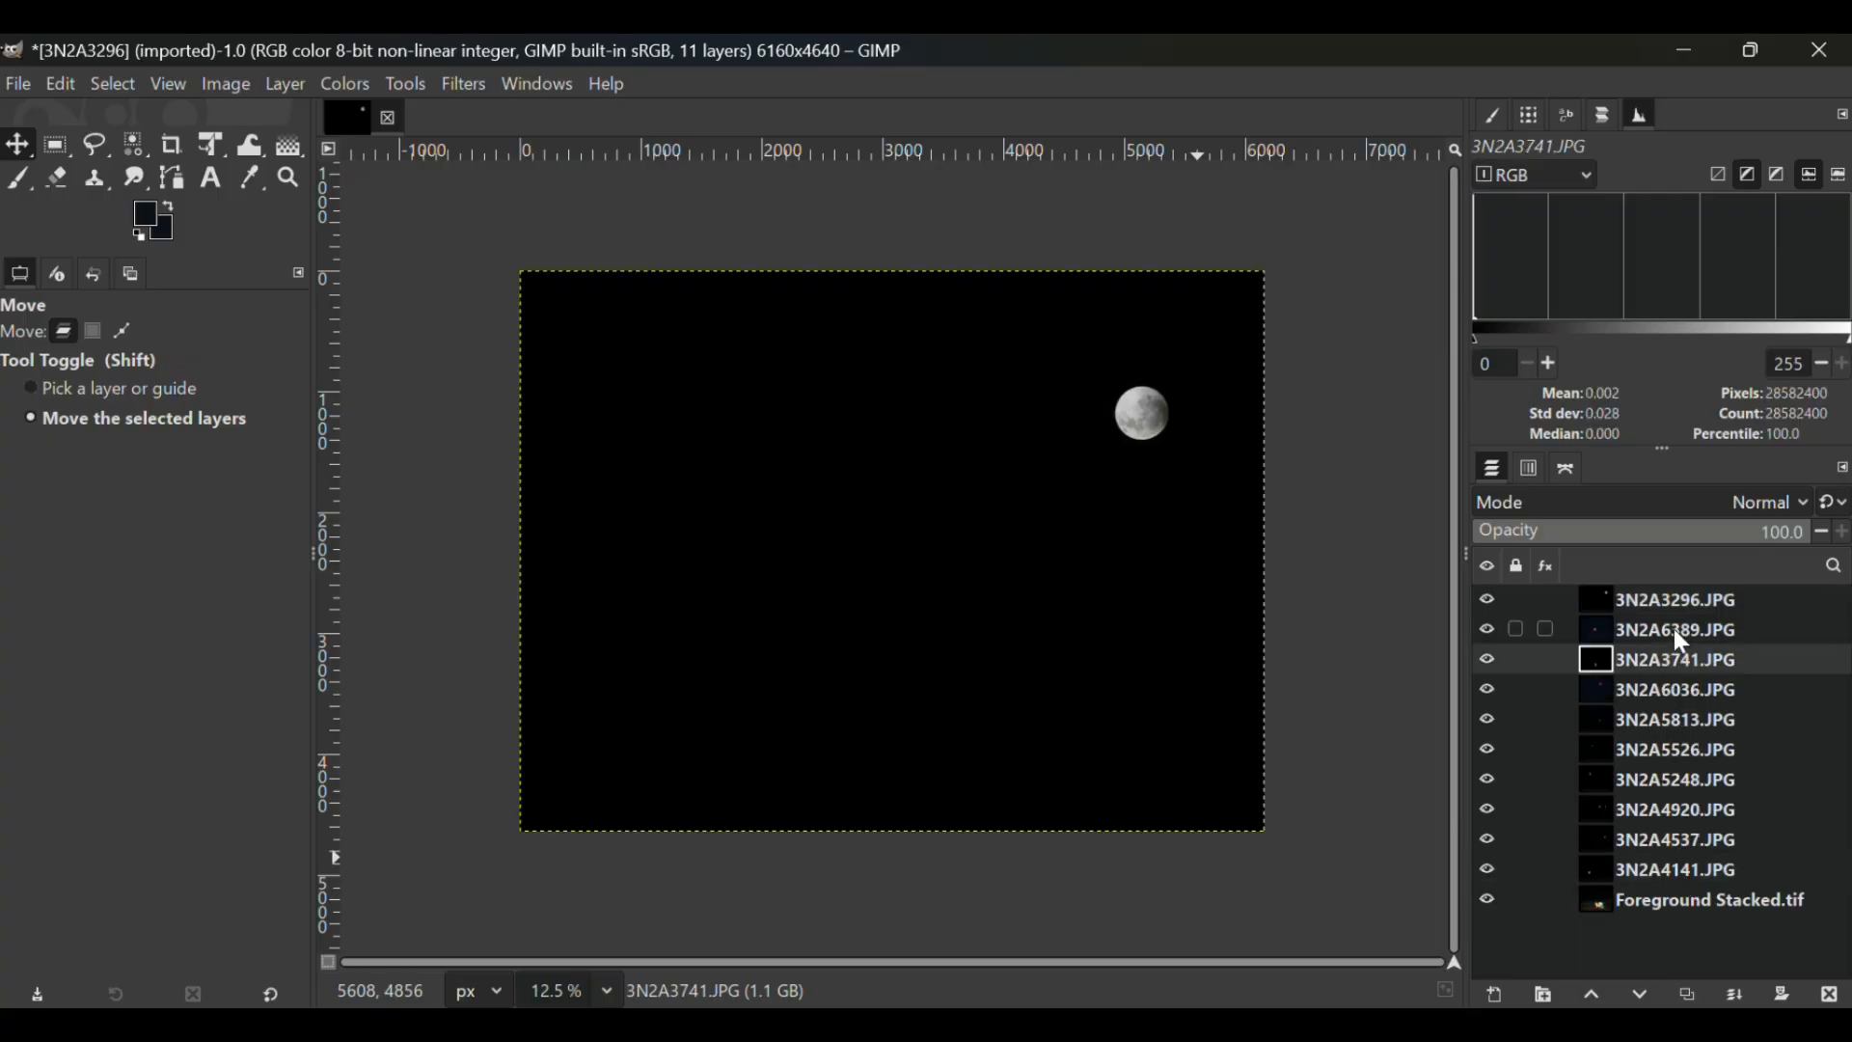
{"action": "left_click_drag", "start_coordinate": [1670, 645], "coordinate": [1669, 622]}
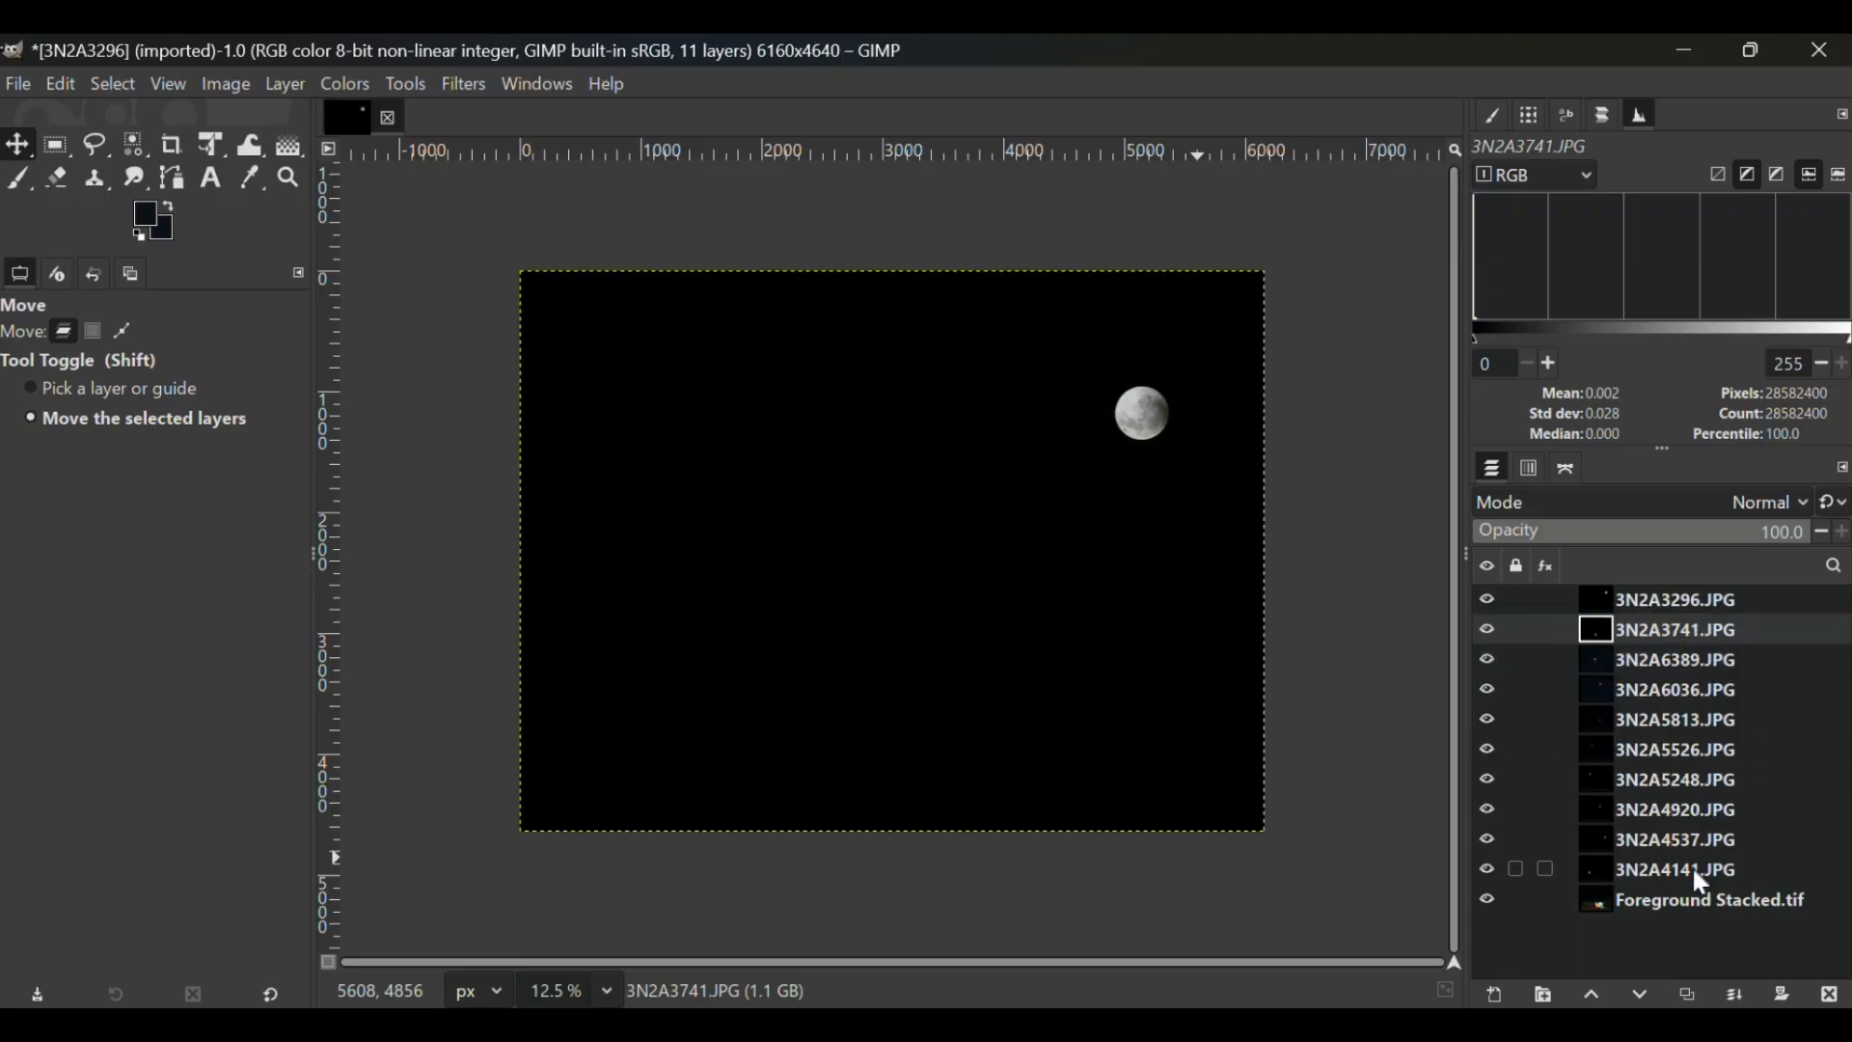
Step: Order the moon layers below 3N2A3741.JPG by ascending file number, from 3N2A4141.JPG to 3N2A6389.JPG, checking them against the Sequence Images folder in File Explorer
{"action": "left_click_drag", "start_coordinate": [1693, 876], "coordinate": [1681, 650]}
{"action": "left_click_drag", "start_coordinate": [1682, 860], "coordinate": [1670, 679]}
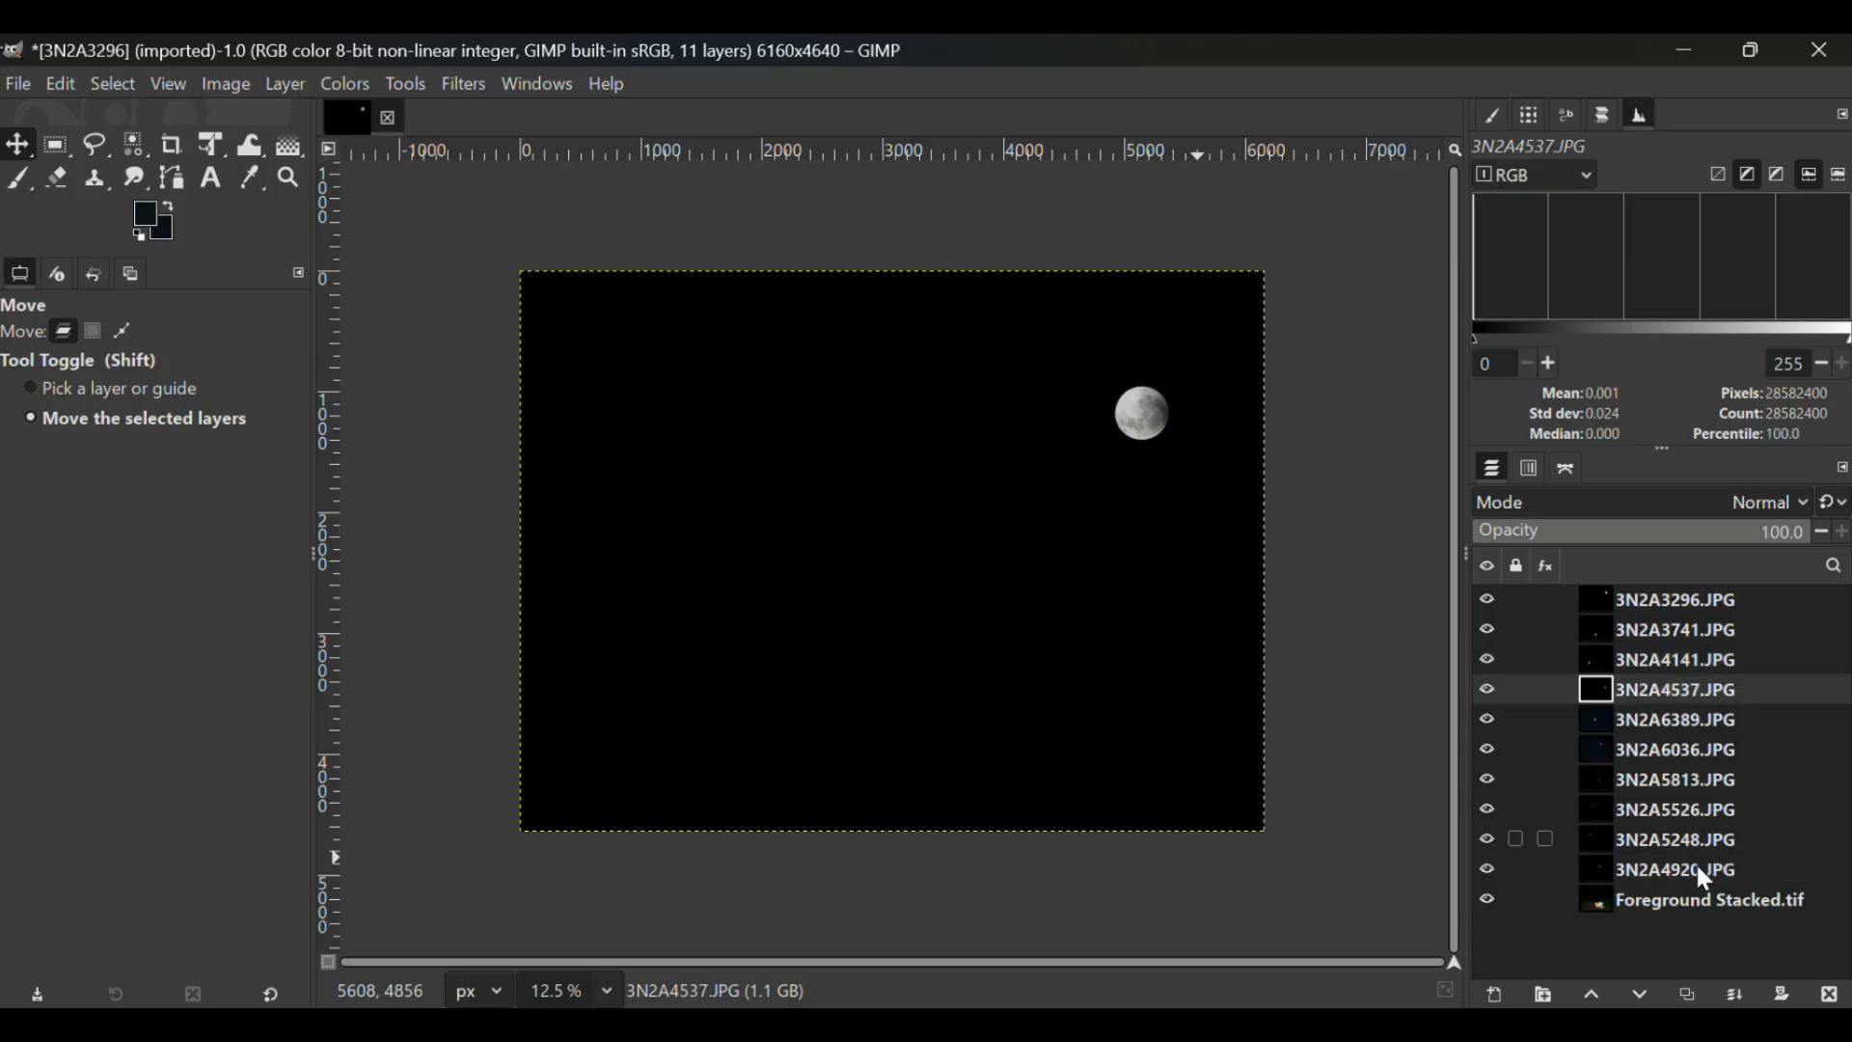
{"action": "left_click_drag", "start_coordinate": [1694, 863], "coordinate": [1681, 718]}
{"action": "left_click_drag", "start_coordinate": [1693, 865], "coordinate": [1677, 747]}
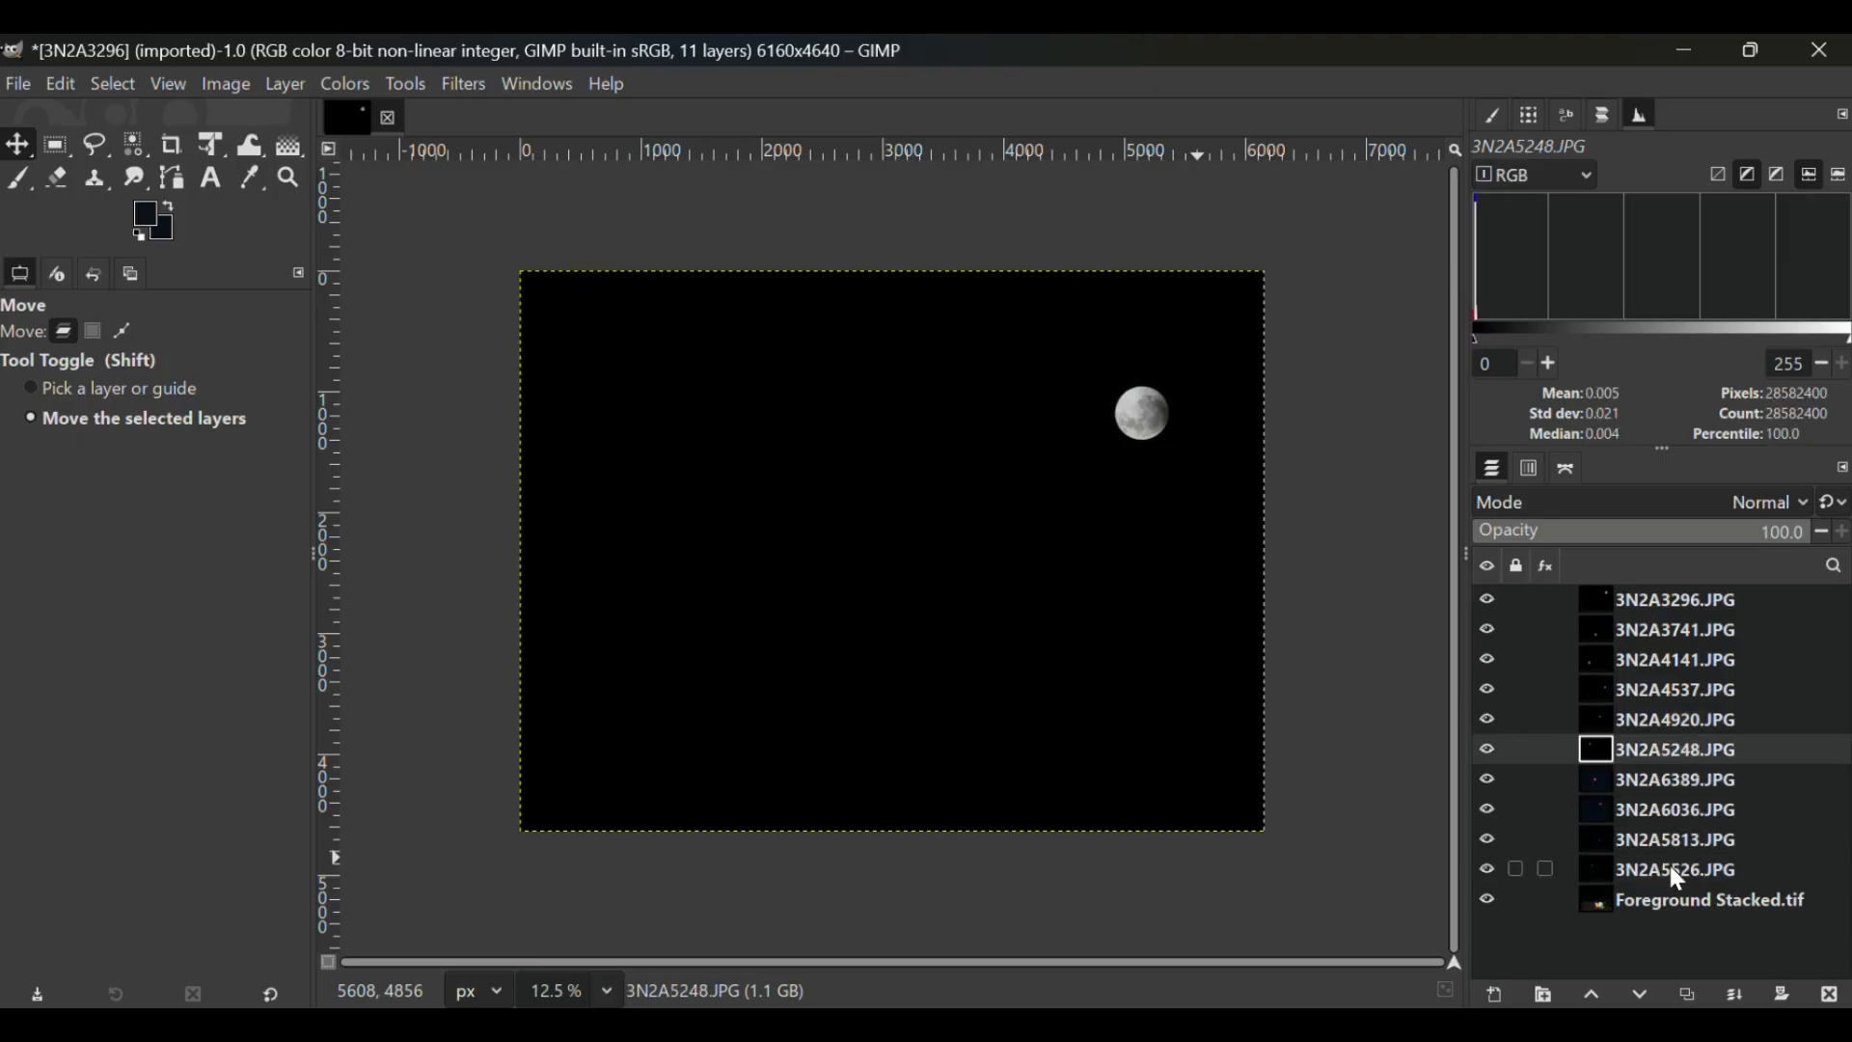
{"action": "left_click_drag", "start_coordinate": [1670, 866], "coordinate": [1654, 778]}
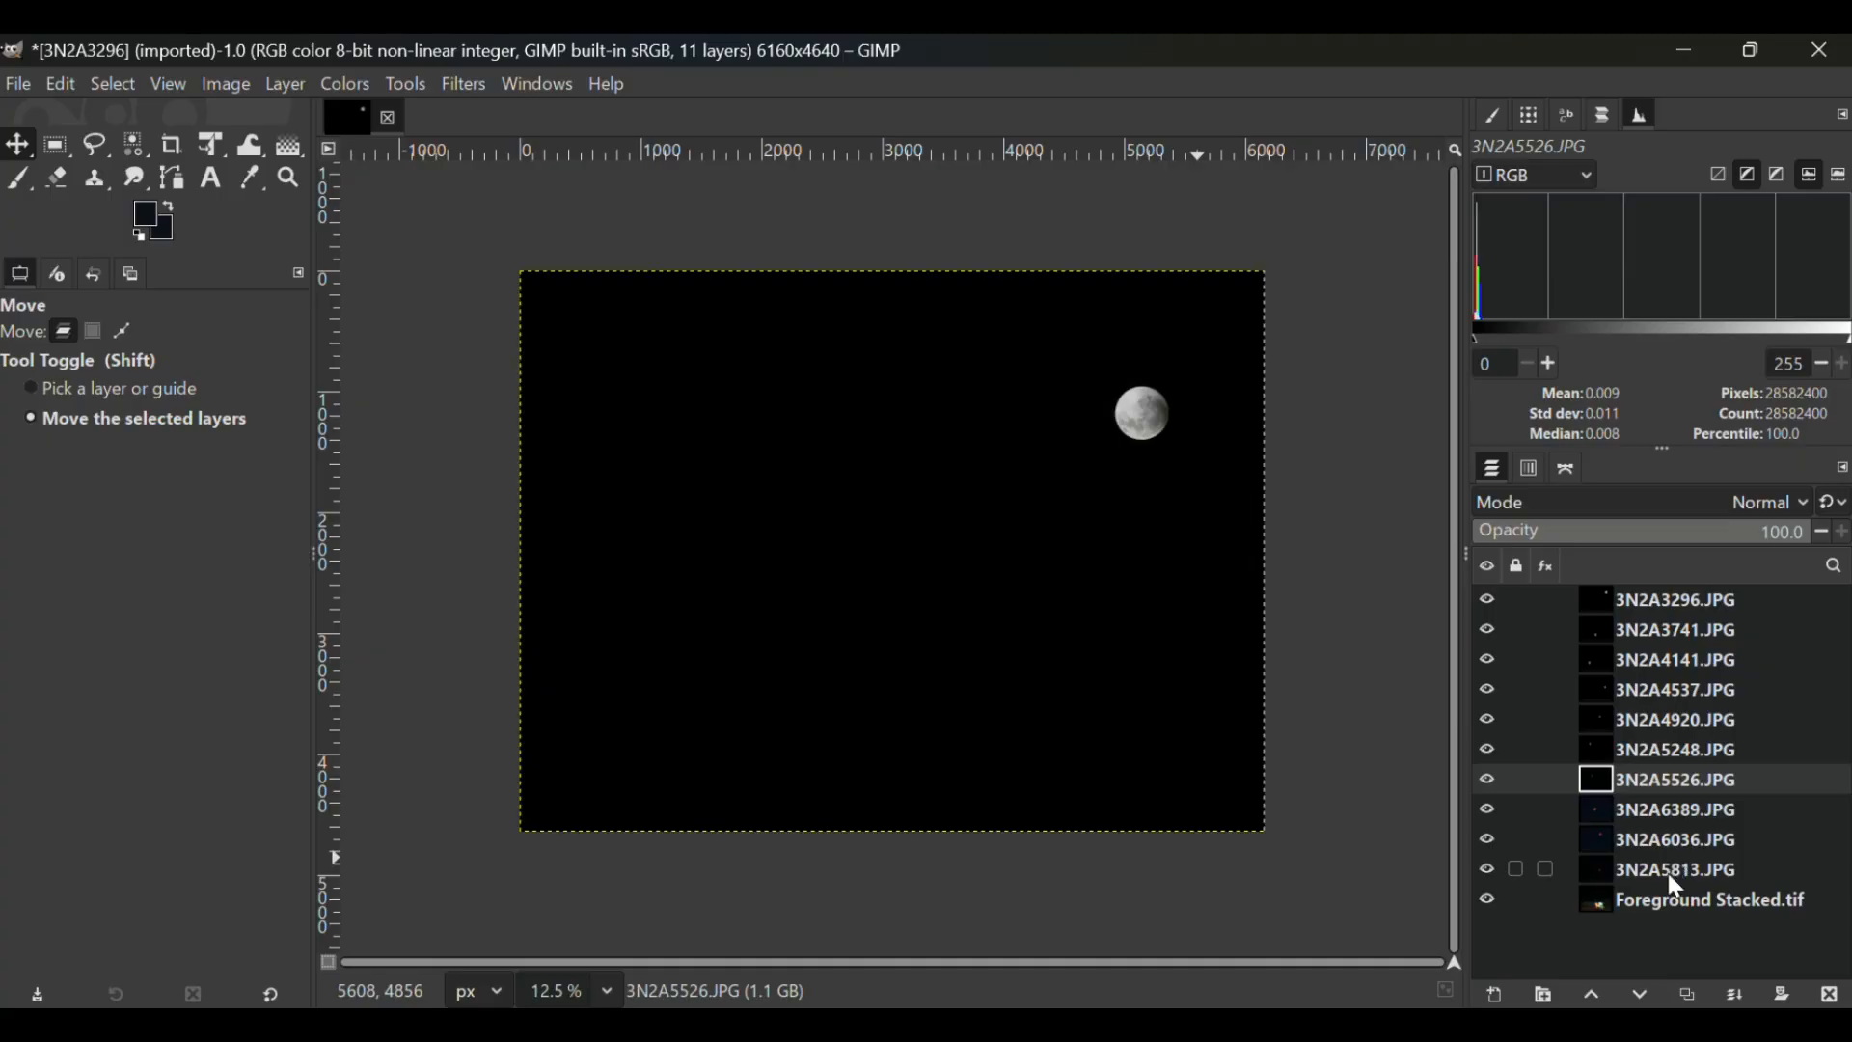
{"action": "left_click_drag", "start_coordinate": [1666, 864], "coordinate": [1664, 799]}
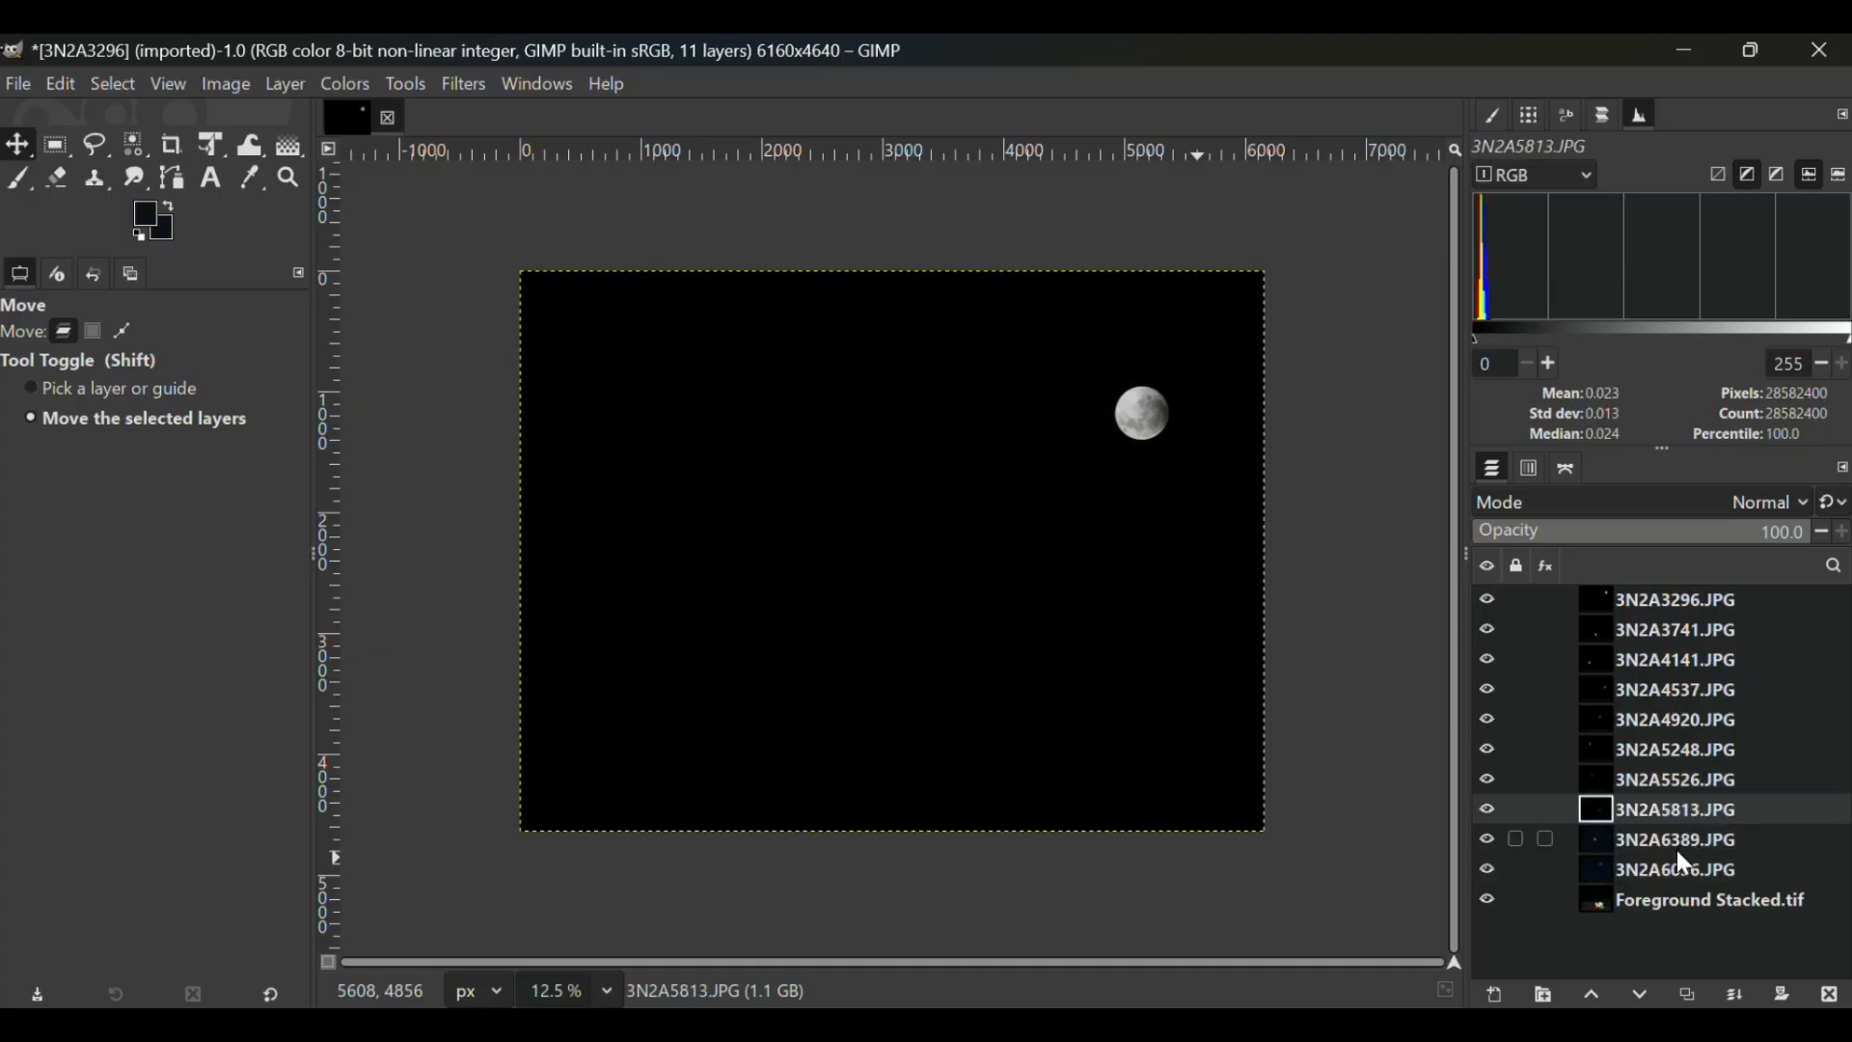
{"action": "left_click_drag", "start_coordinate": [1675, 862], "coordinate": [1671, 828]}
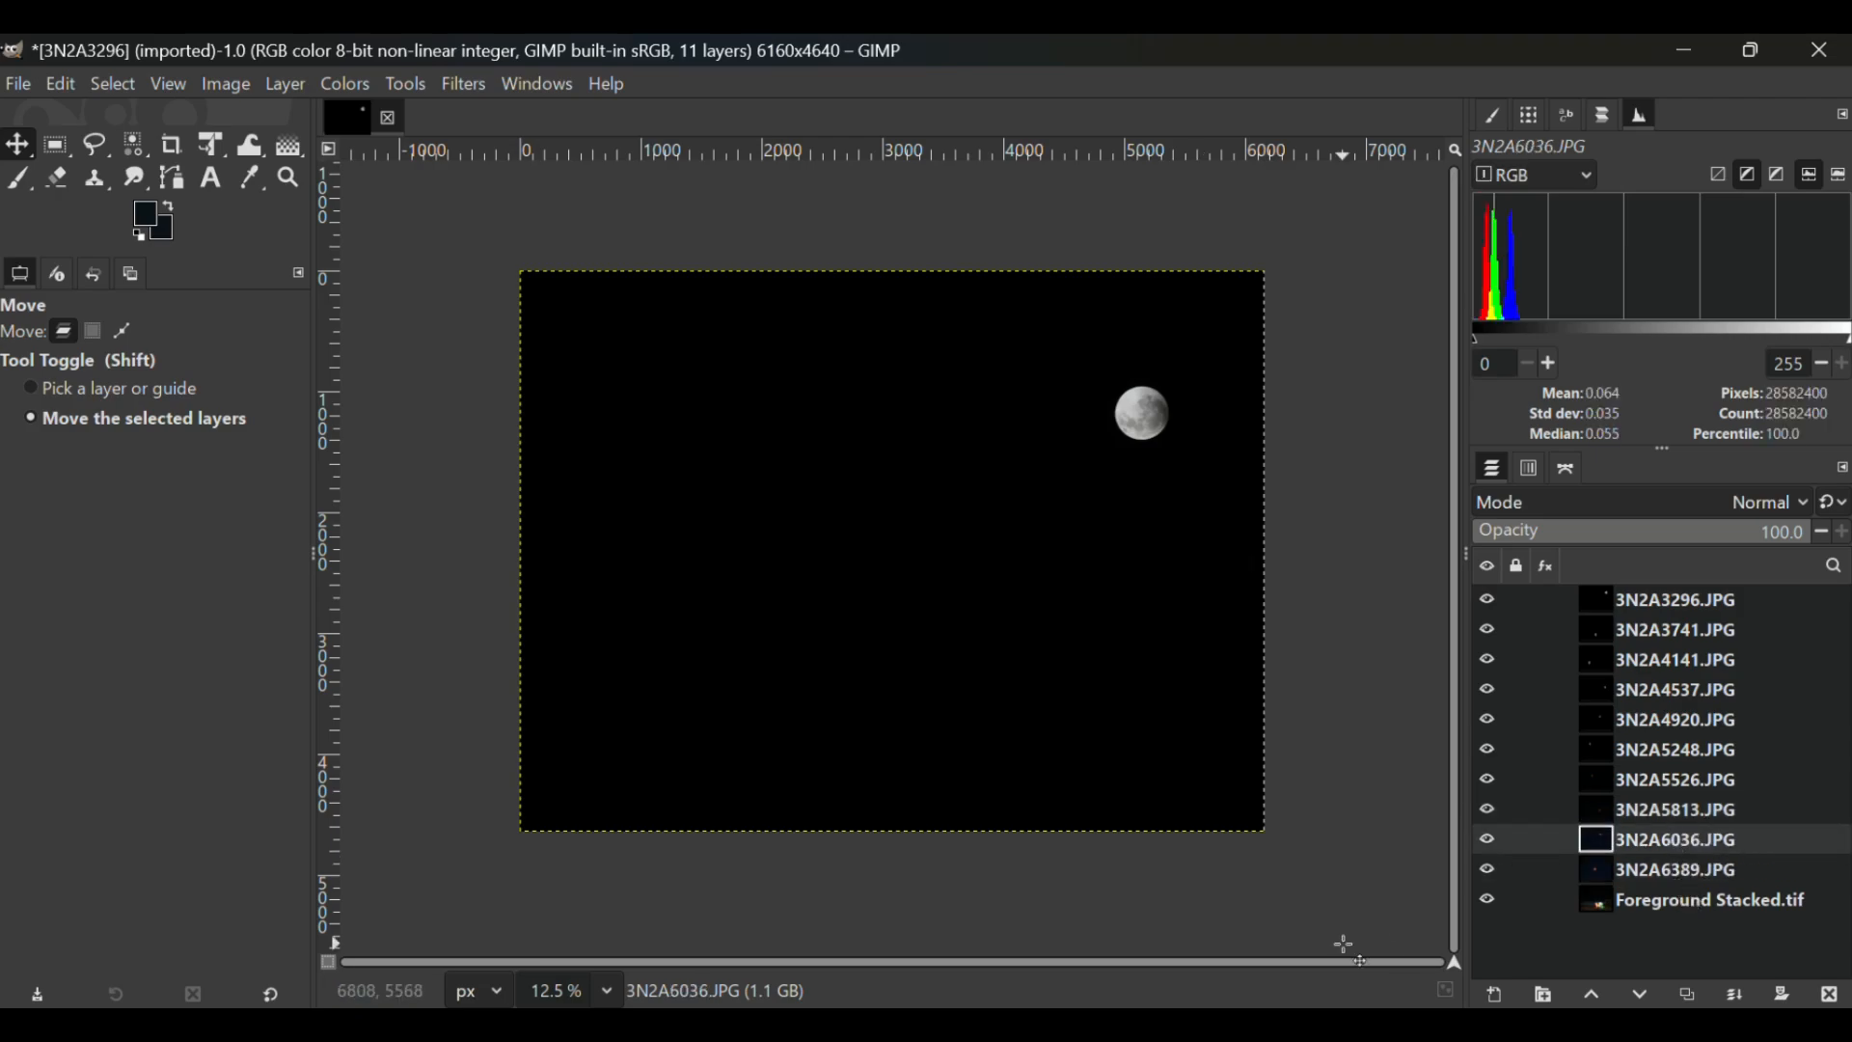
{"action": "key", "text": "alt+Tab"}
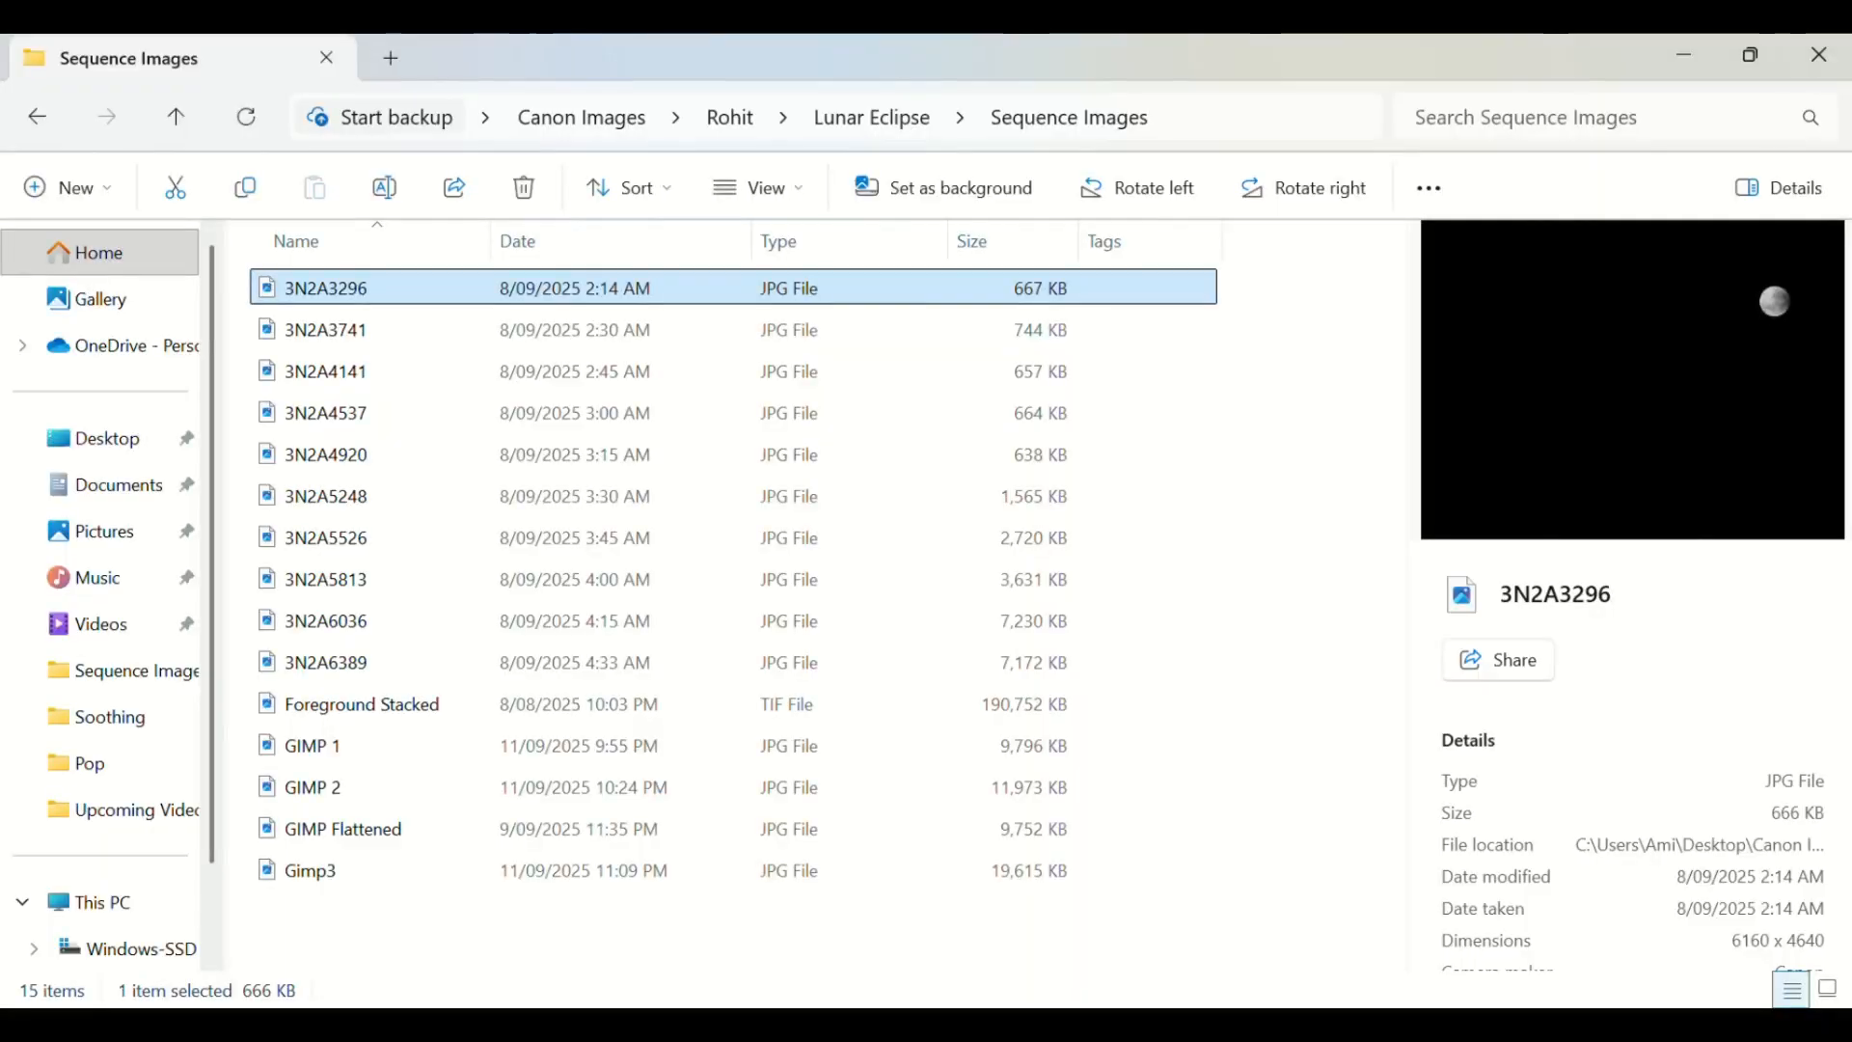
{"action": "key", "text": "alt+Tab"}
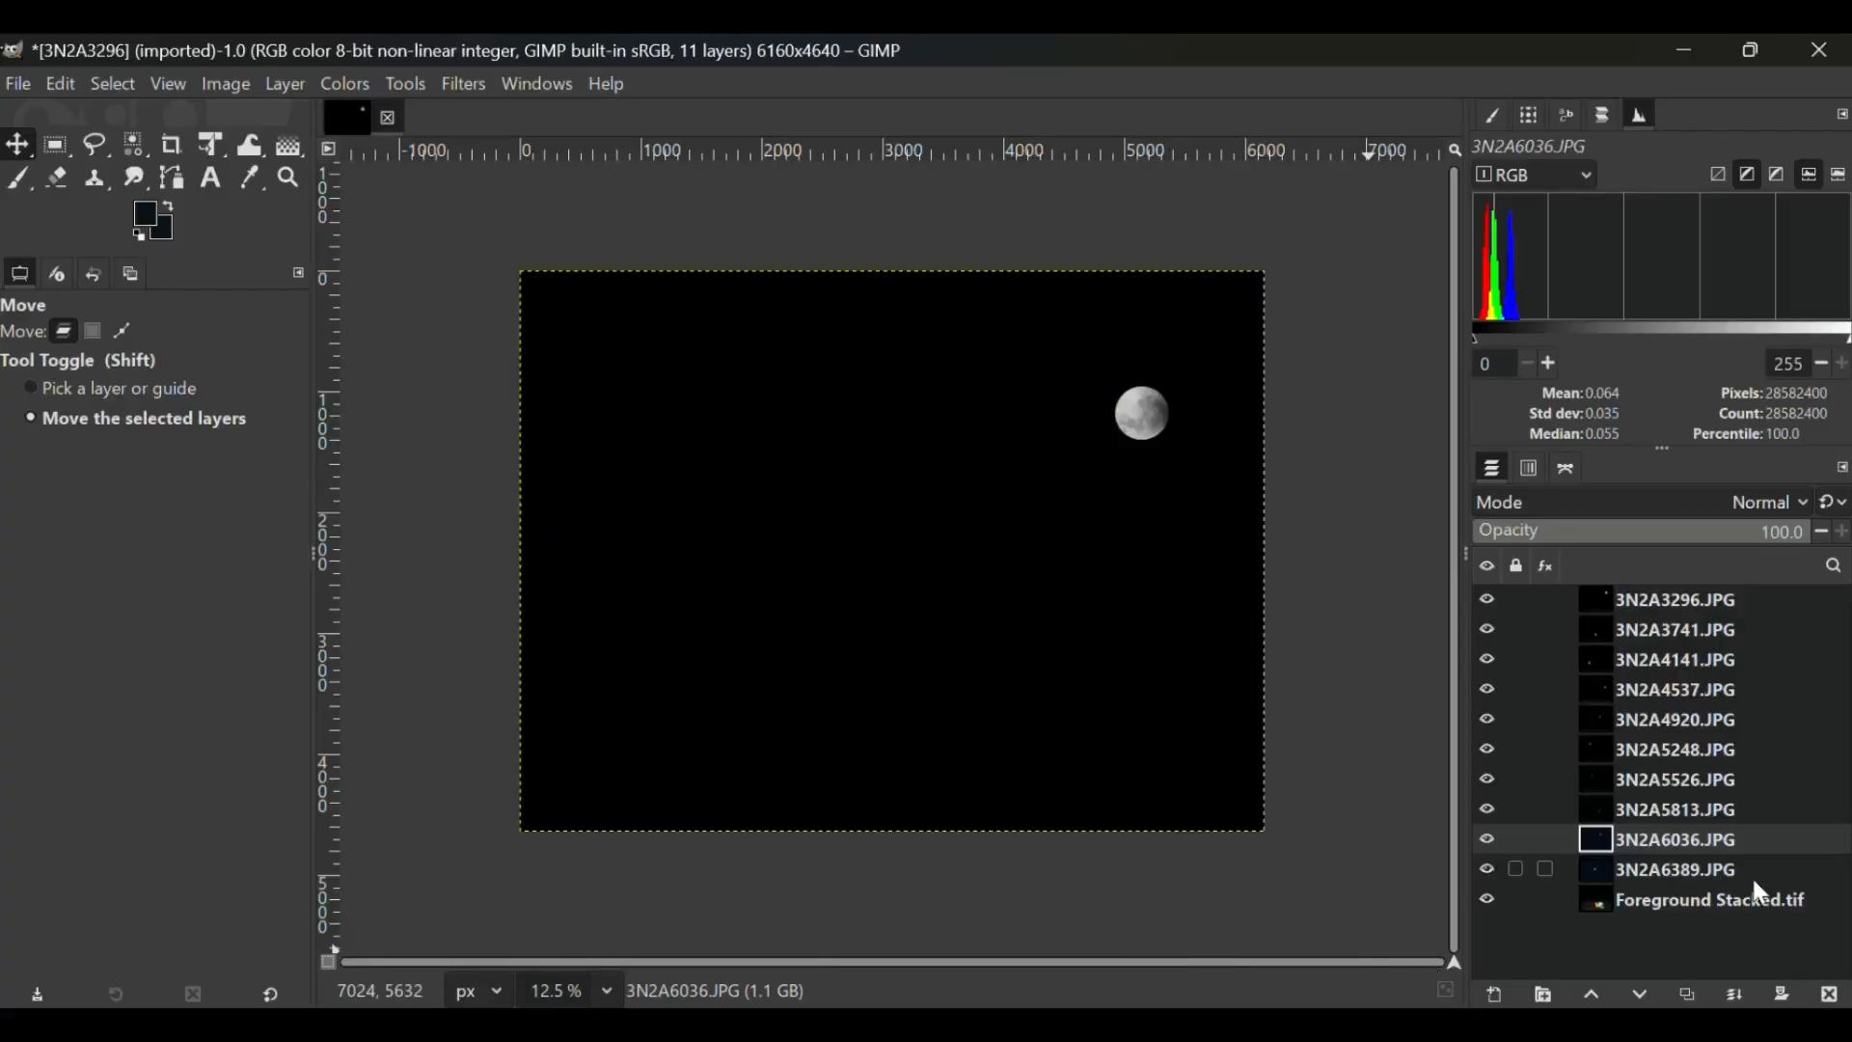
Step: Select all ten moon layers, from 3N2A3296.JPG to 3N2A6389.JPG, and set their blend mode to Lighten only
{"action": "left_click", "coordinate": [1631, 602]}
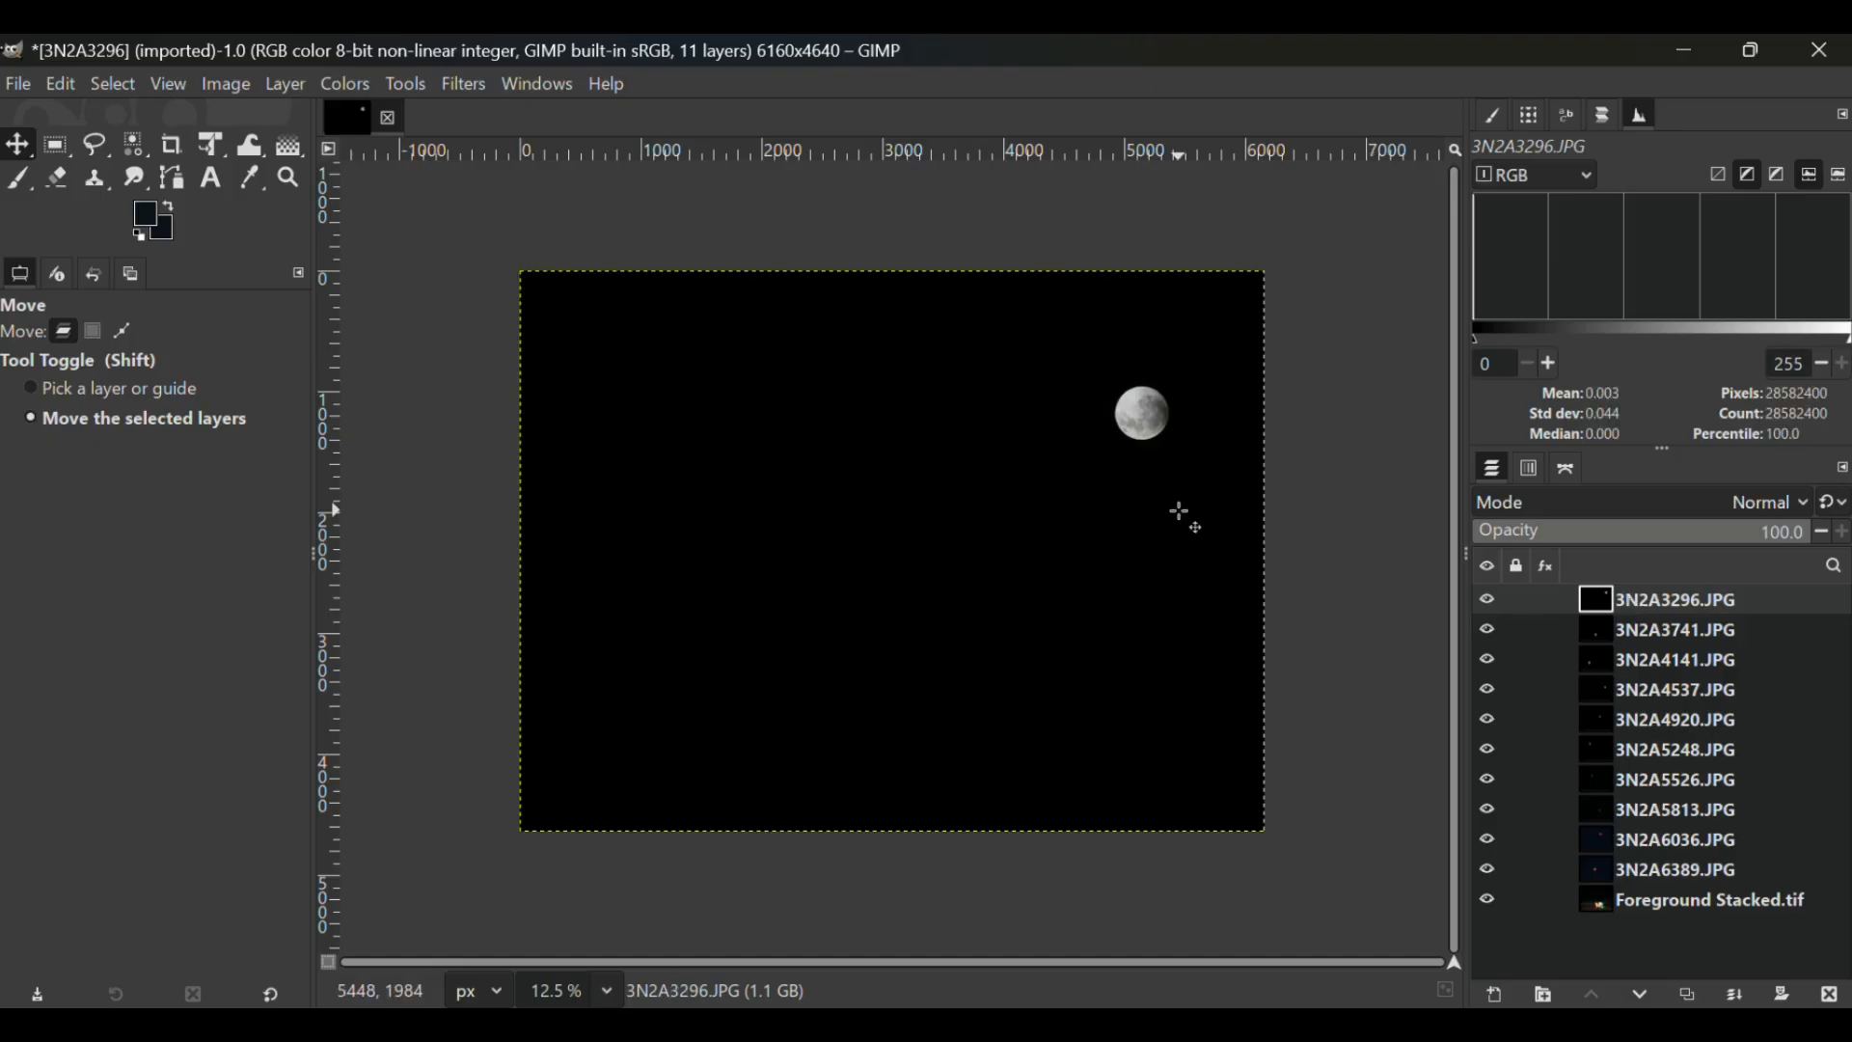
{"action": "left_click", "coordinate": [1664, 871], "text": "shift"}
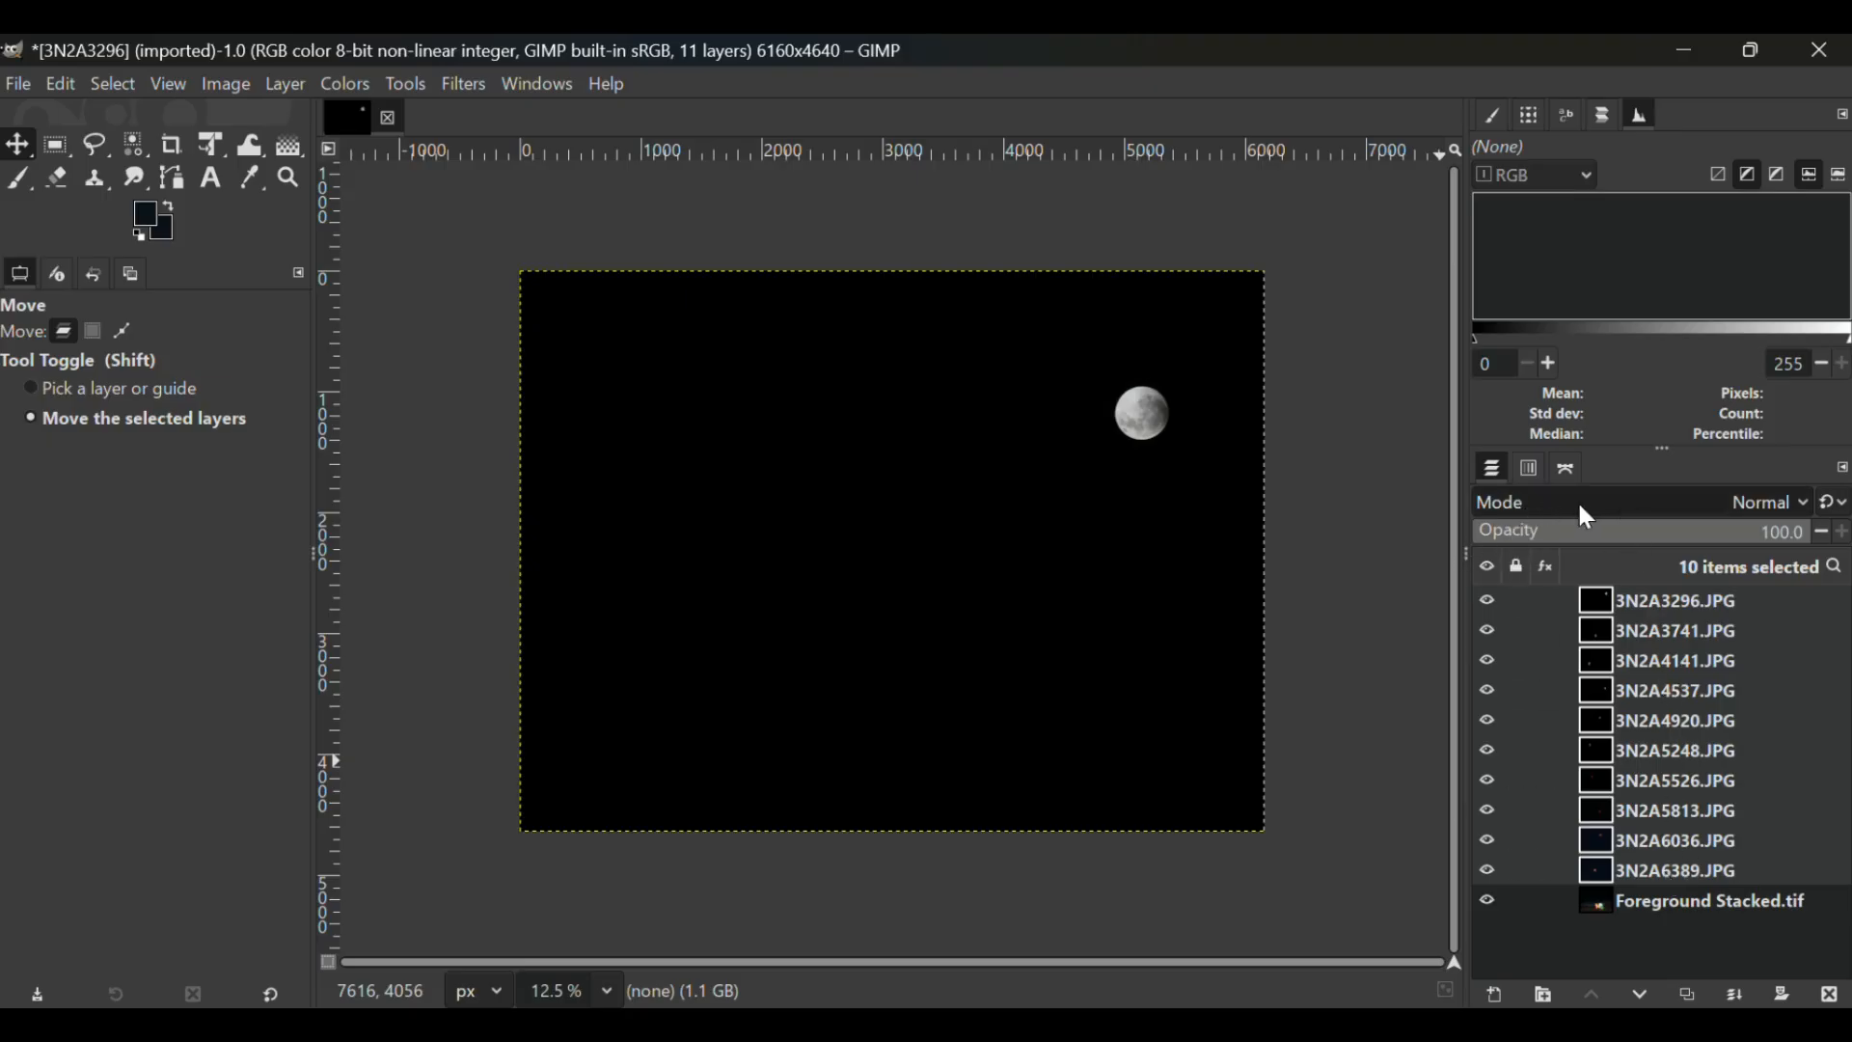
{"action": "left_click", "coordinate": [1715, 517]}
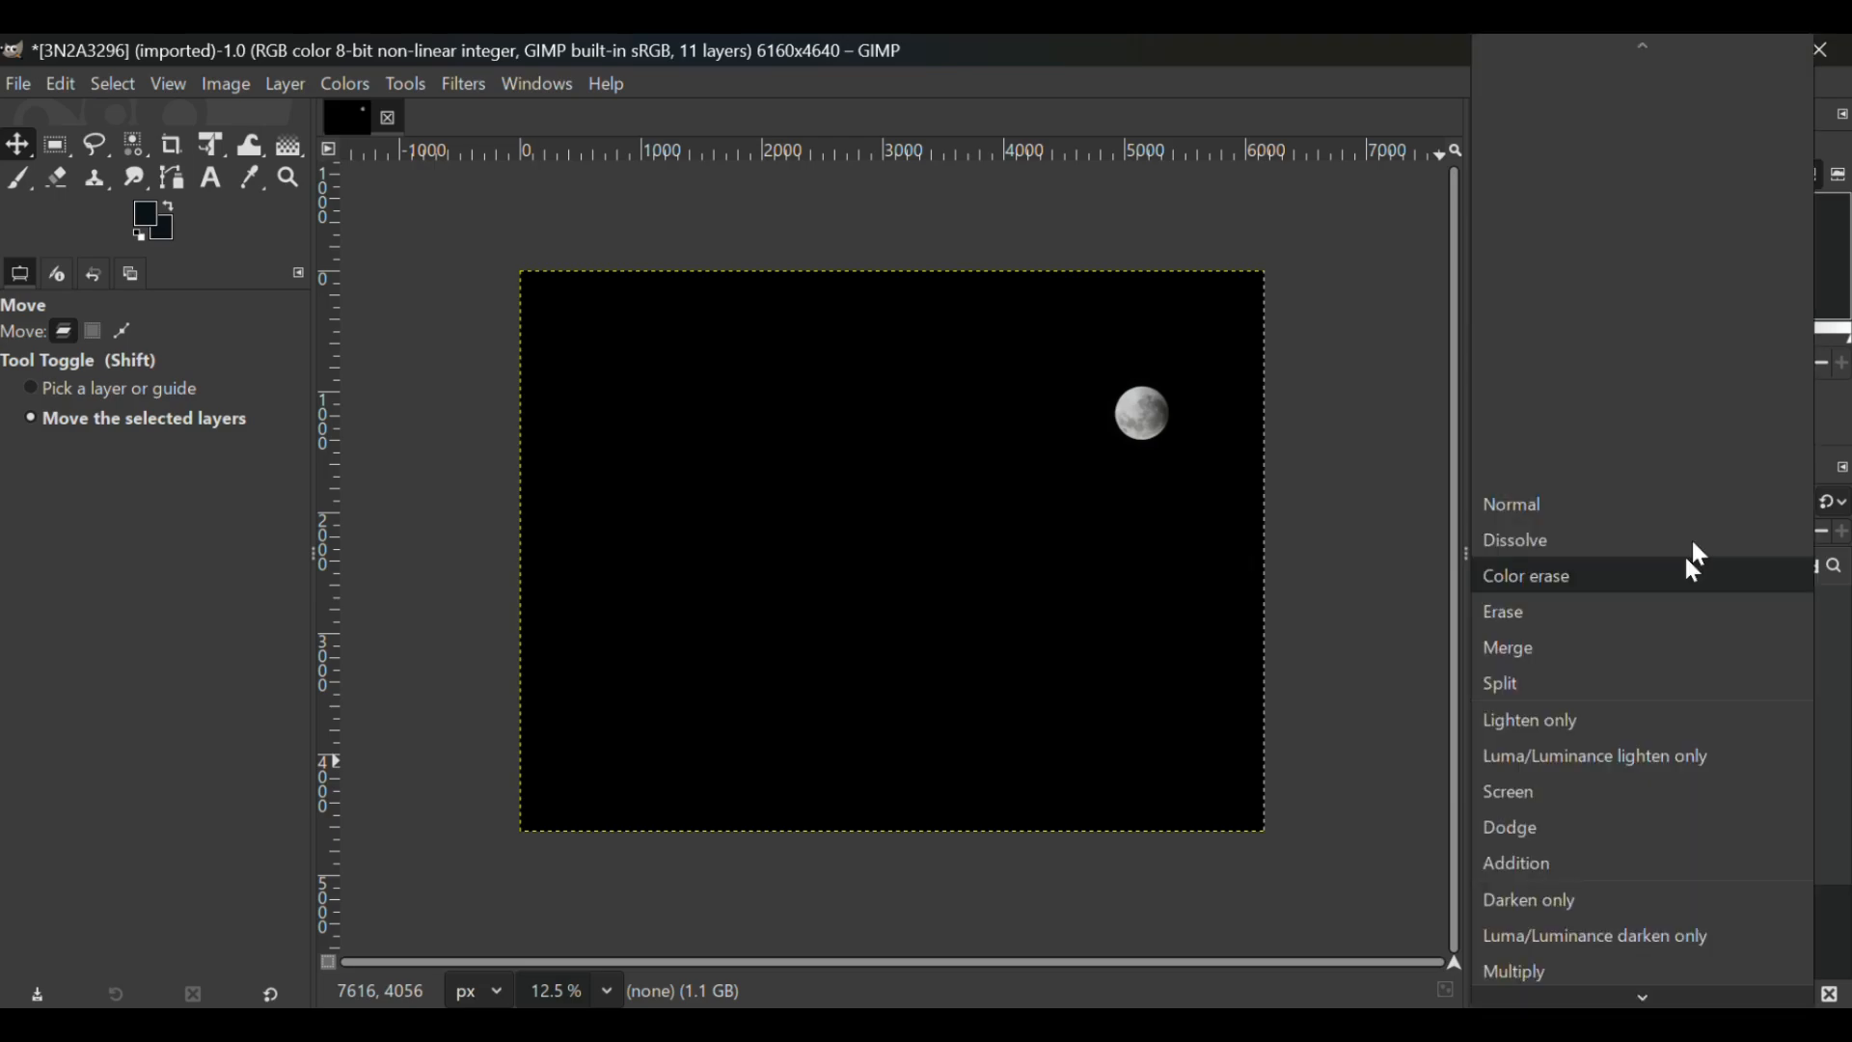
{"action": "left_click", "coordinate": [1545, 725]}
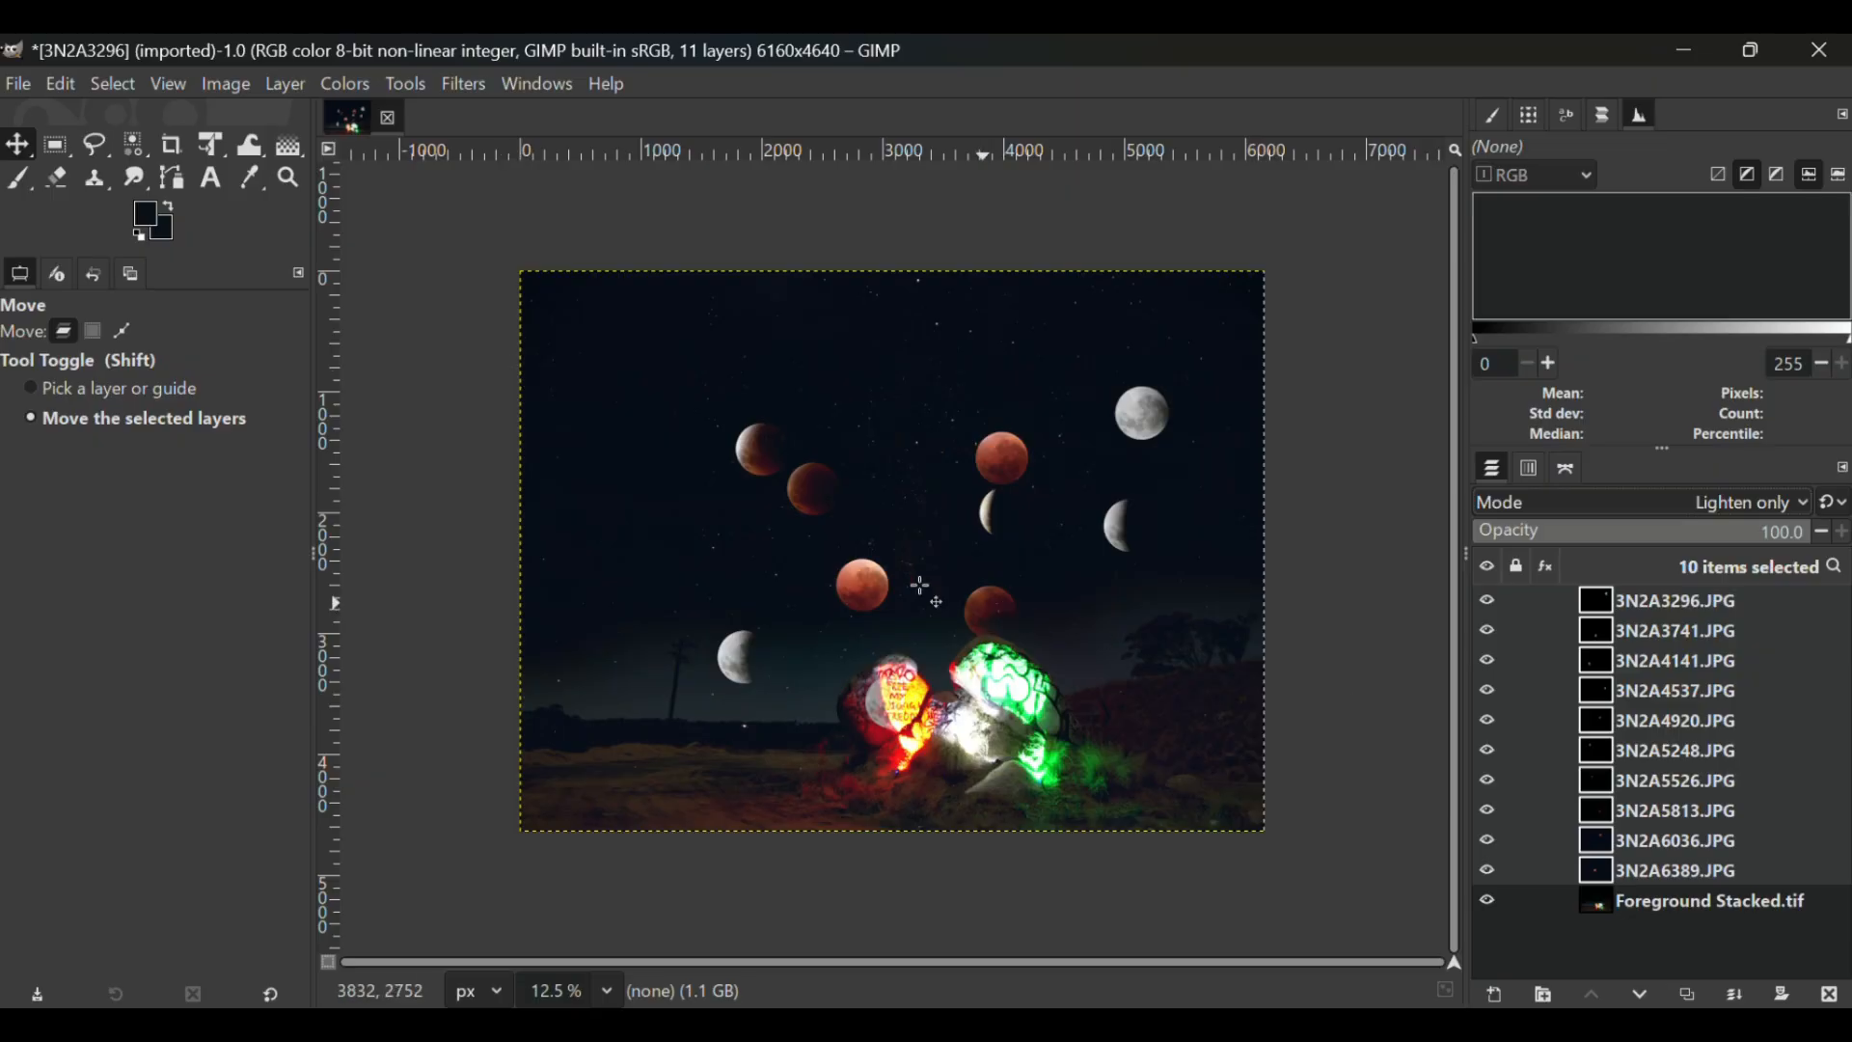
Step: Scale the ten selected moon layers together to about 45% with Unified Transform and apply the transformation
{"action": "left_click", "coordinate": [211, 155]}
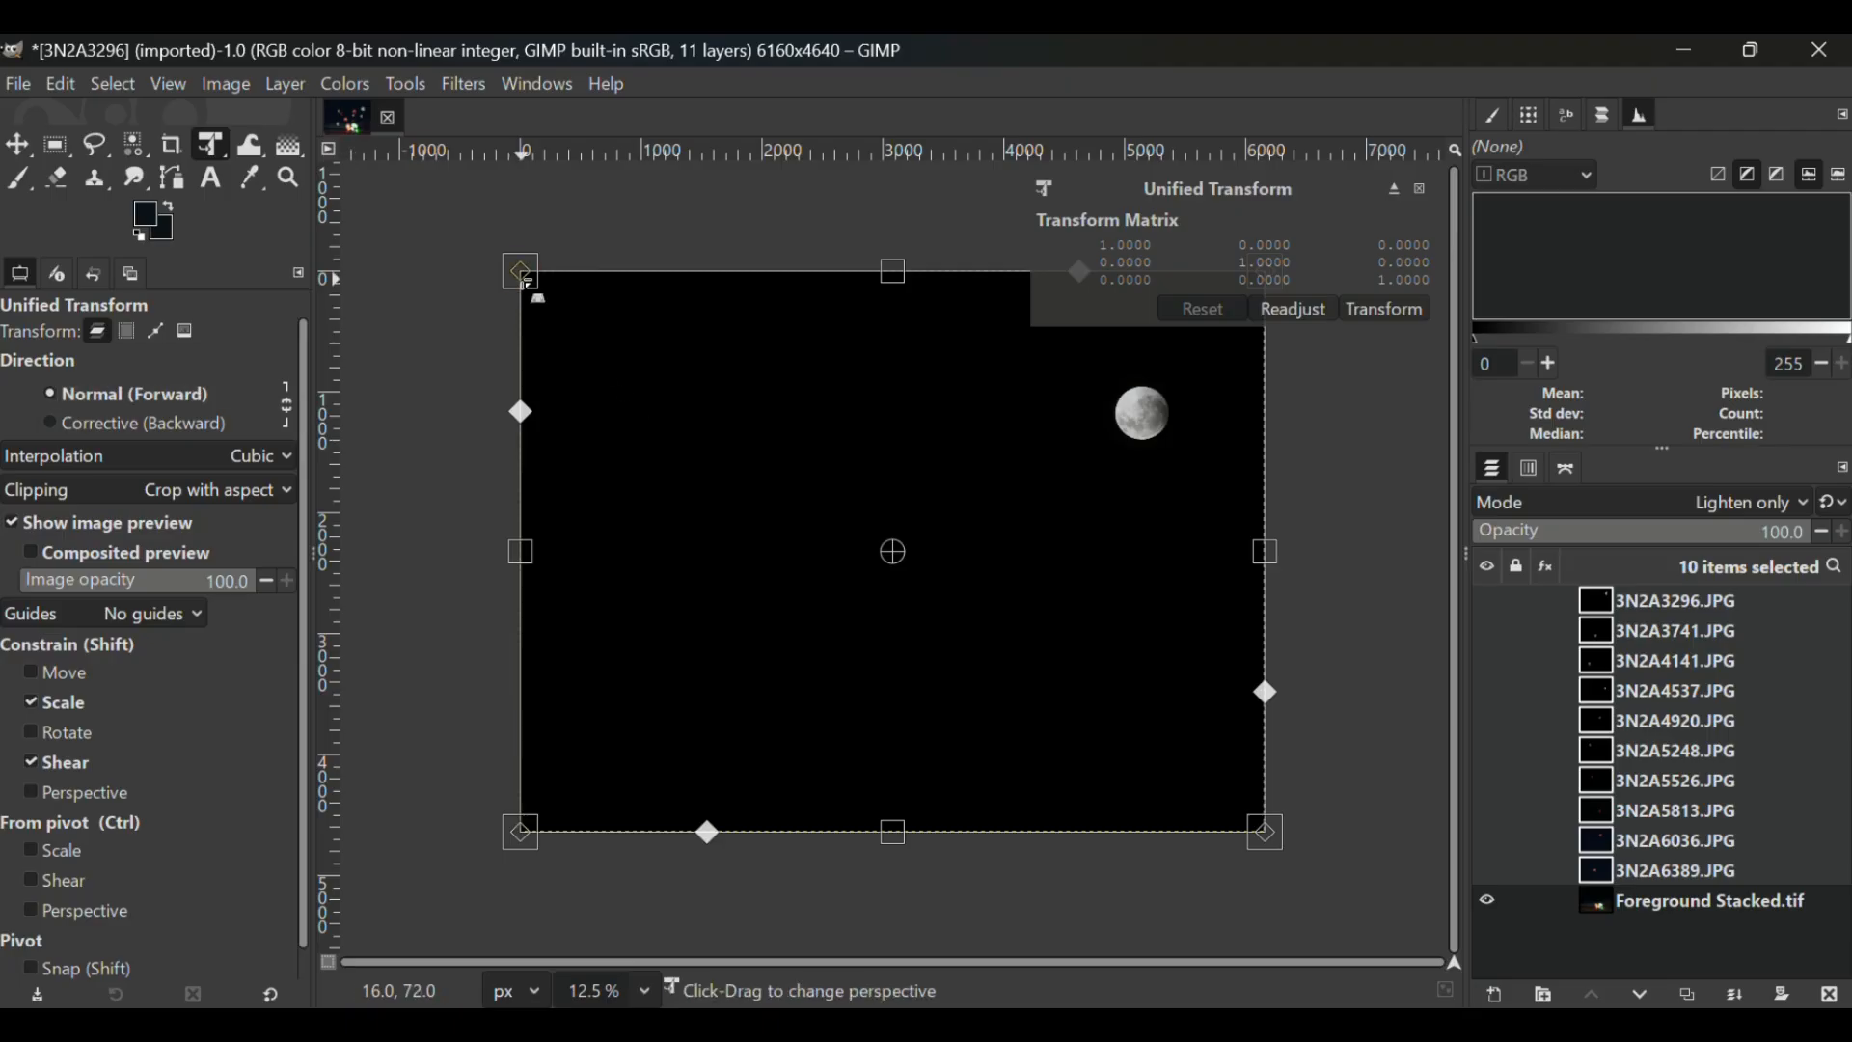
{"action": "mouse_move", "coordinate": [553, 309]}
{"action": "left_mouse_down"}
{"action": "mouse_move", "coordinate": [749, 436]}
{"action": "mouse_move", "coordinate": [512, 279]}
{"action": "mouse_move", "coordinate": [533, 278]}
{"action": "left_mouse_up"}
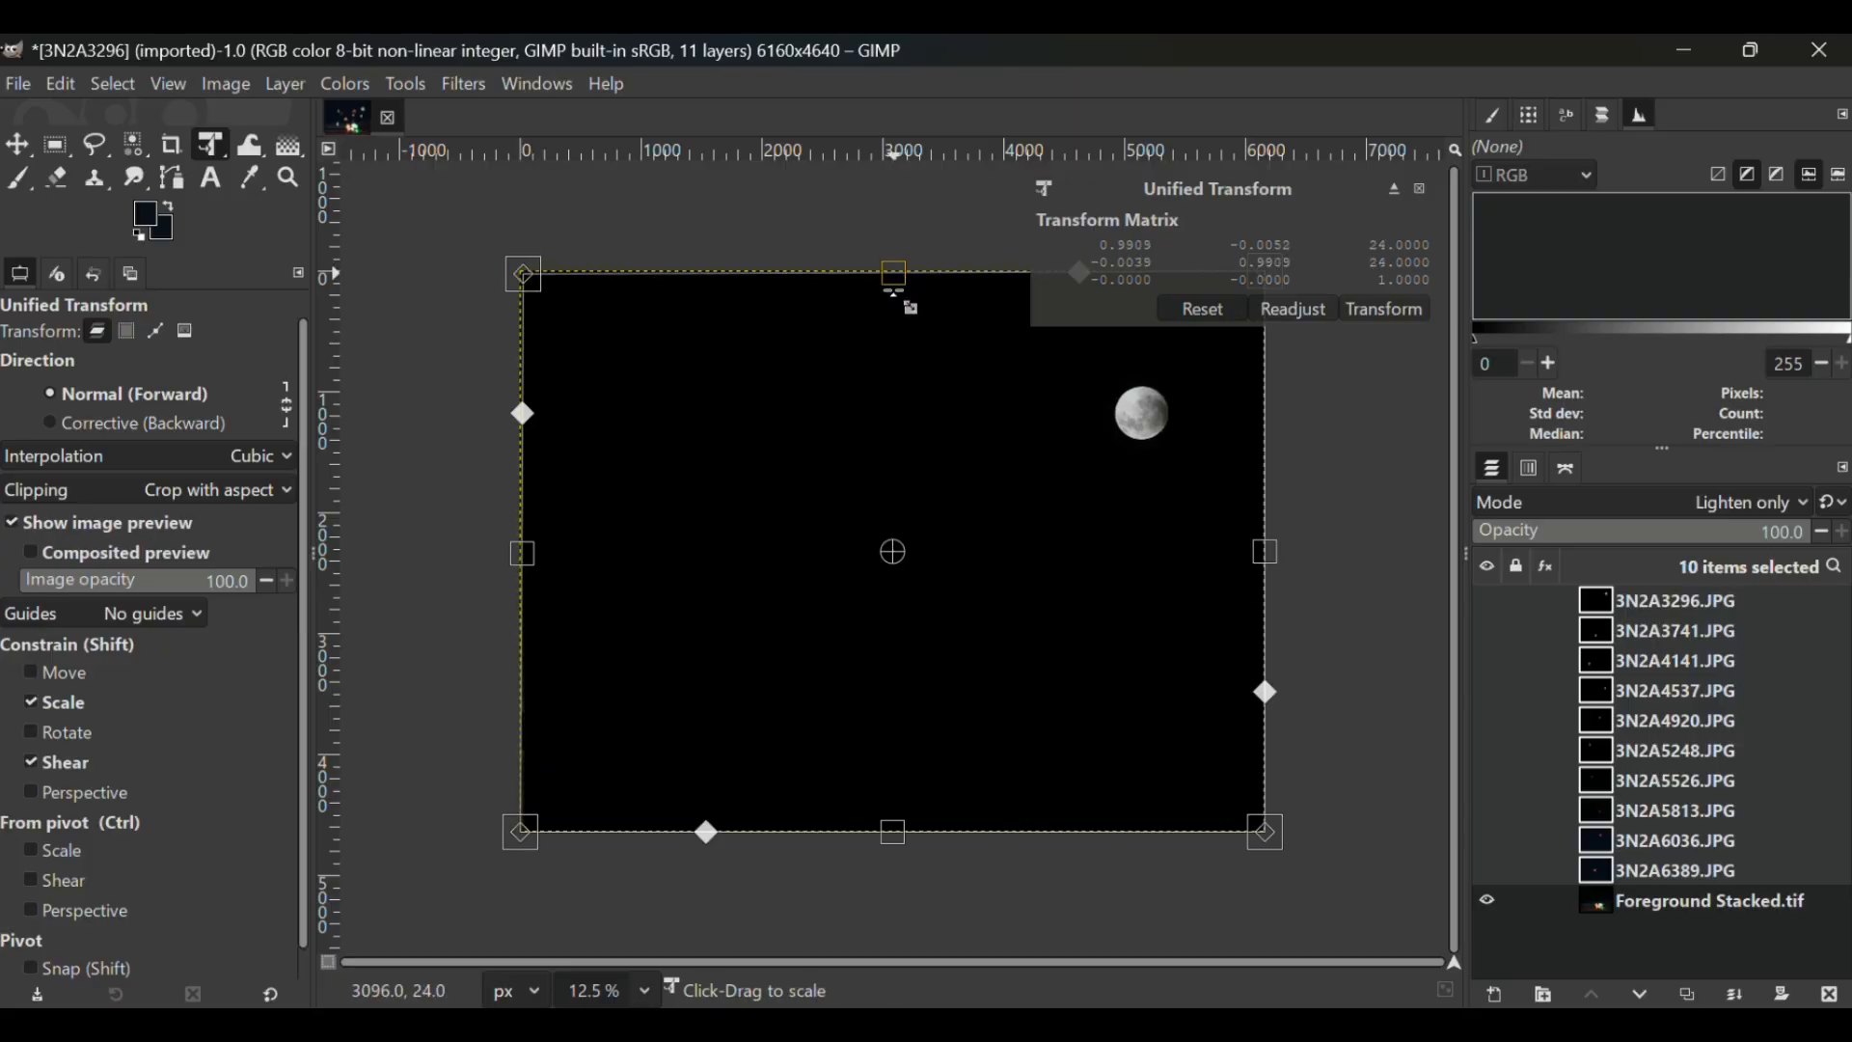
{"action": "left_click_drag", "start_coordinate": [896, 290], "coordinate": [921, 473]}
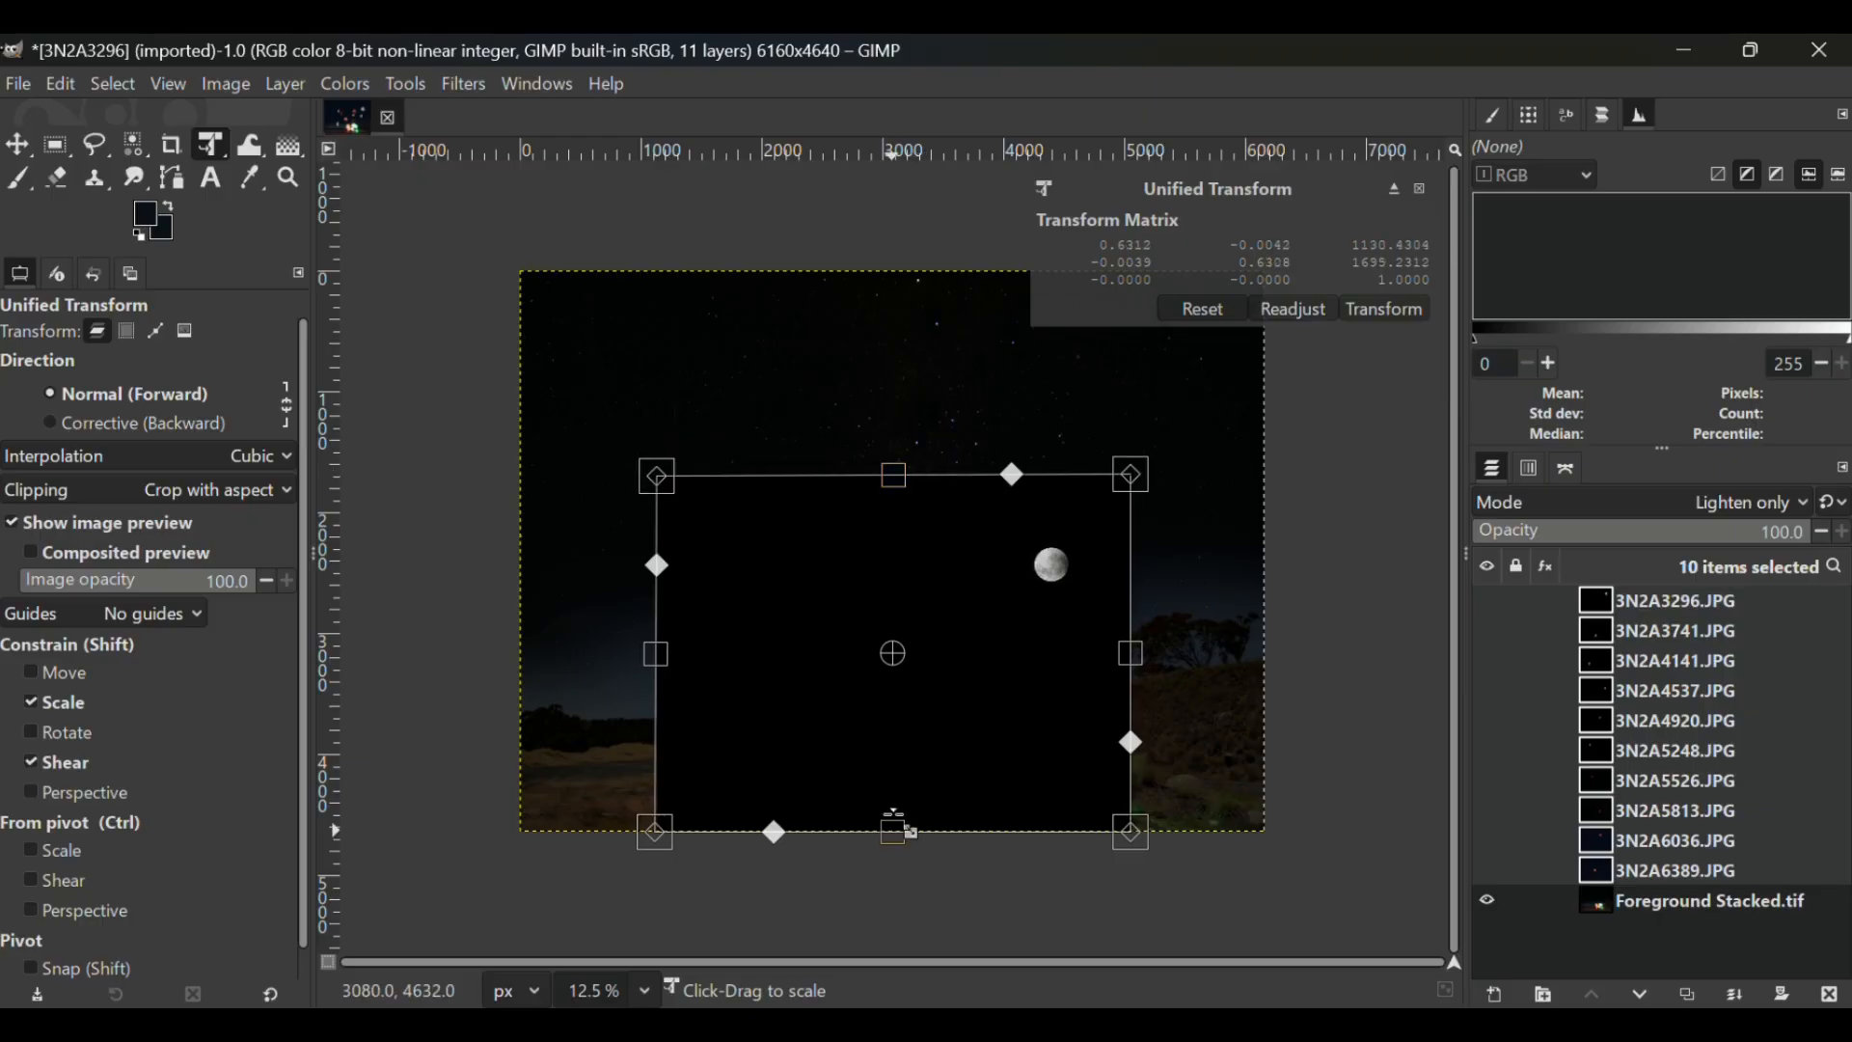
{"action": "left_click_drag", "start_coordinate": [893, 827], "coordinate": [911, 743]}
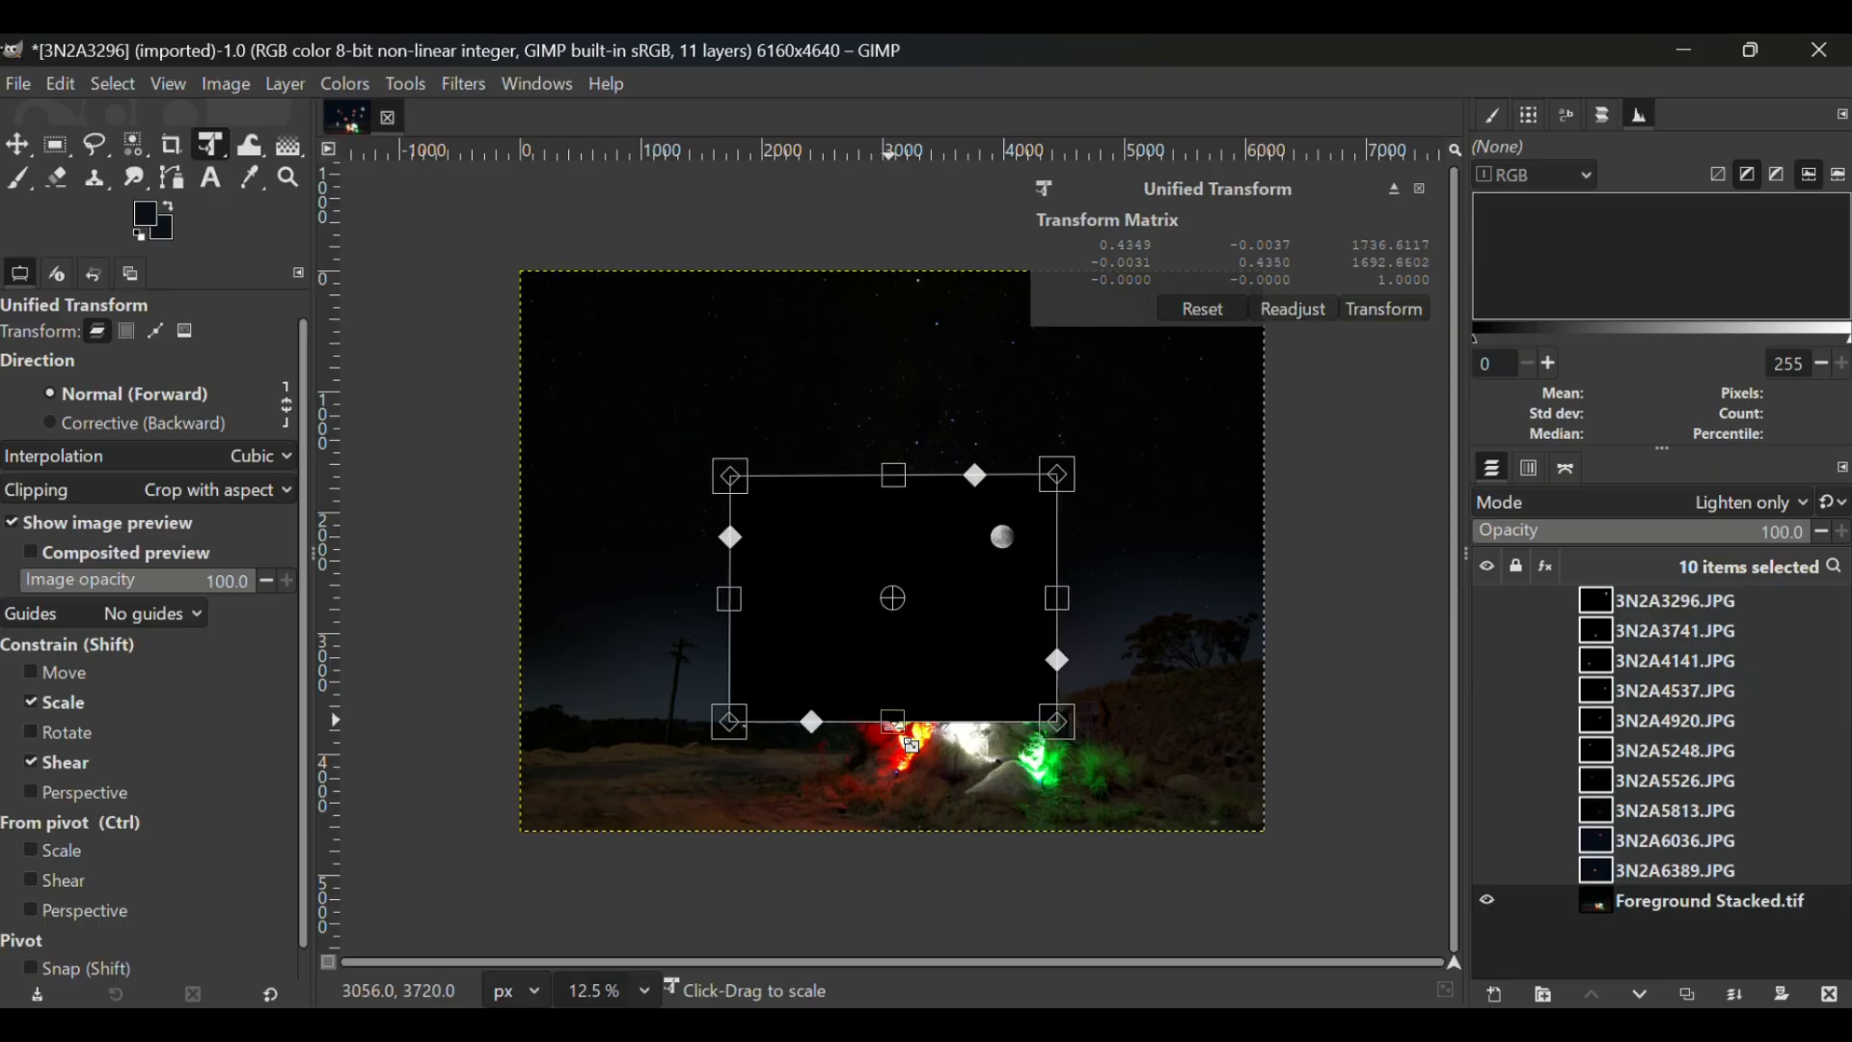
{"action": "left_click_drag", "start_coordinate": [911, 743], "coordinate": [911, 744]}
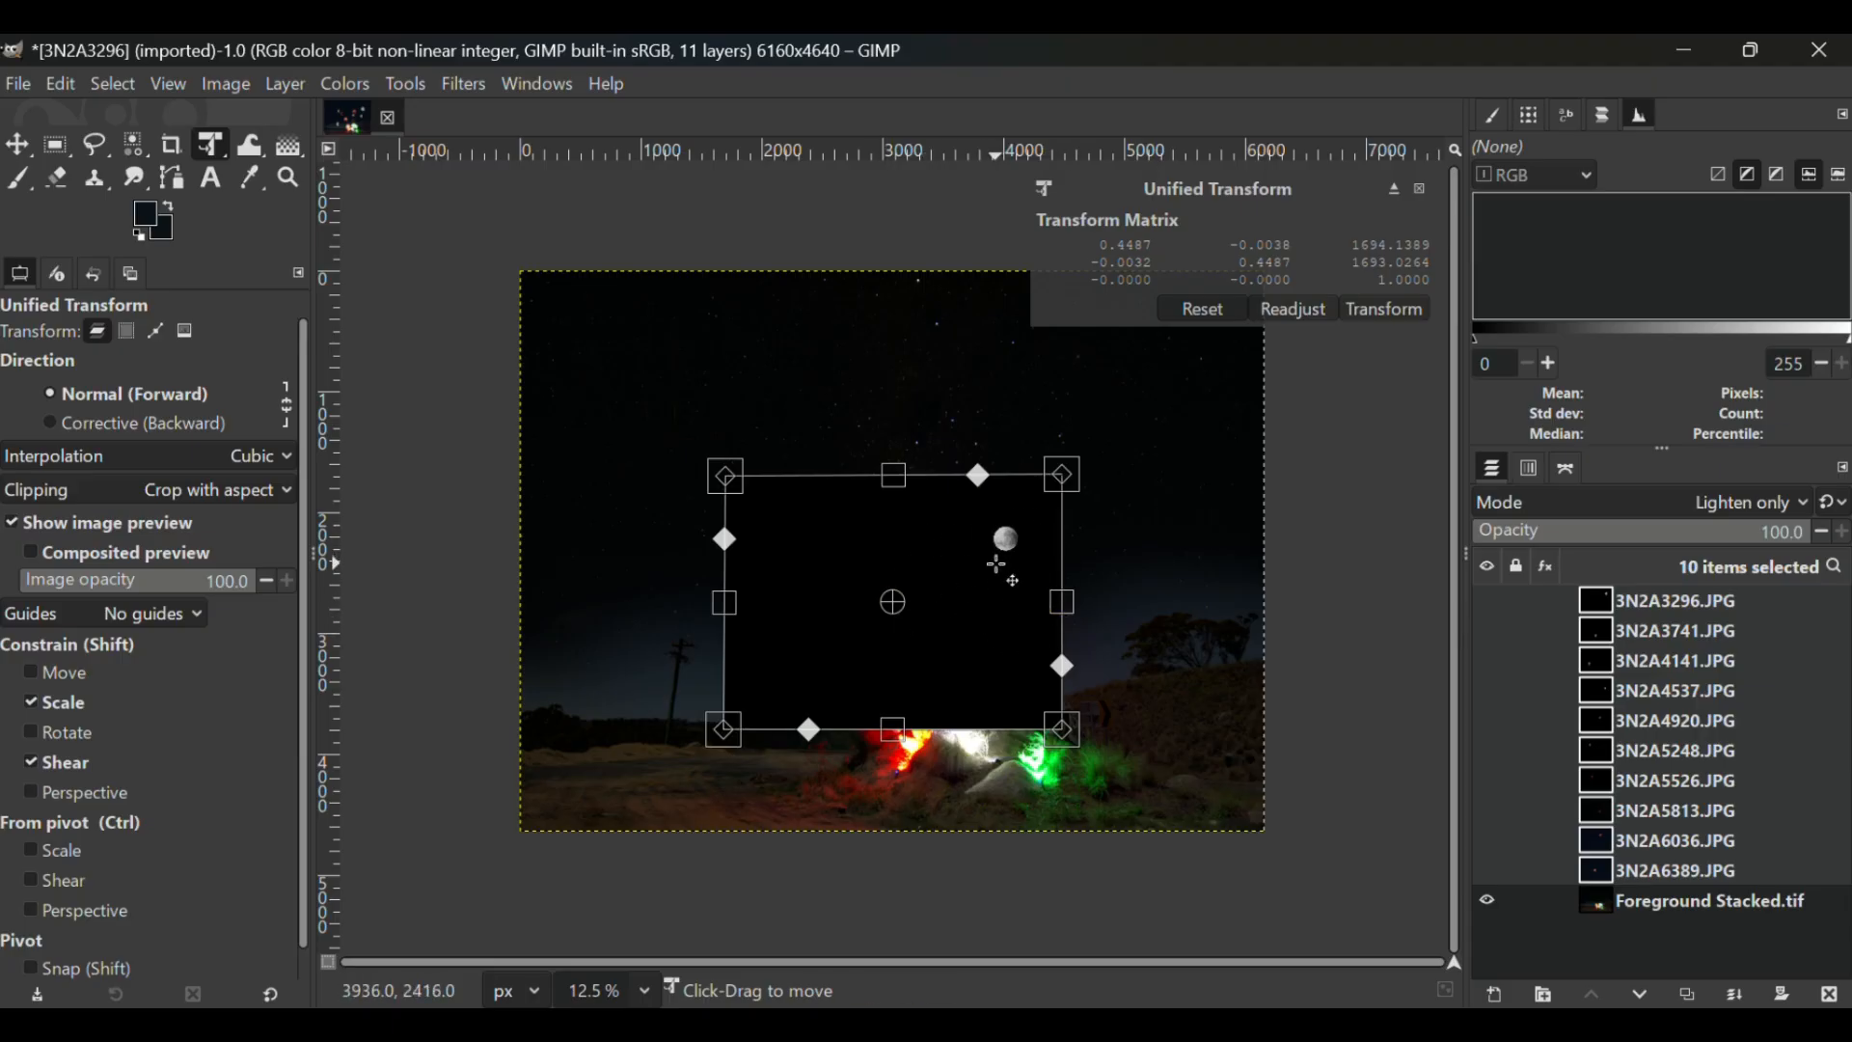
{"action": "left_click", "coordinate": [1386, 311]}
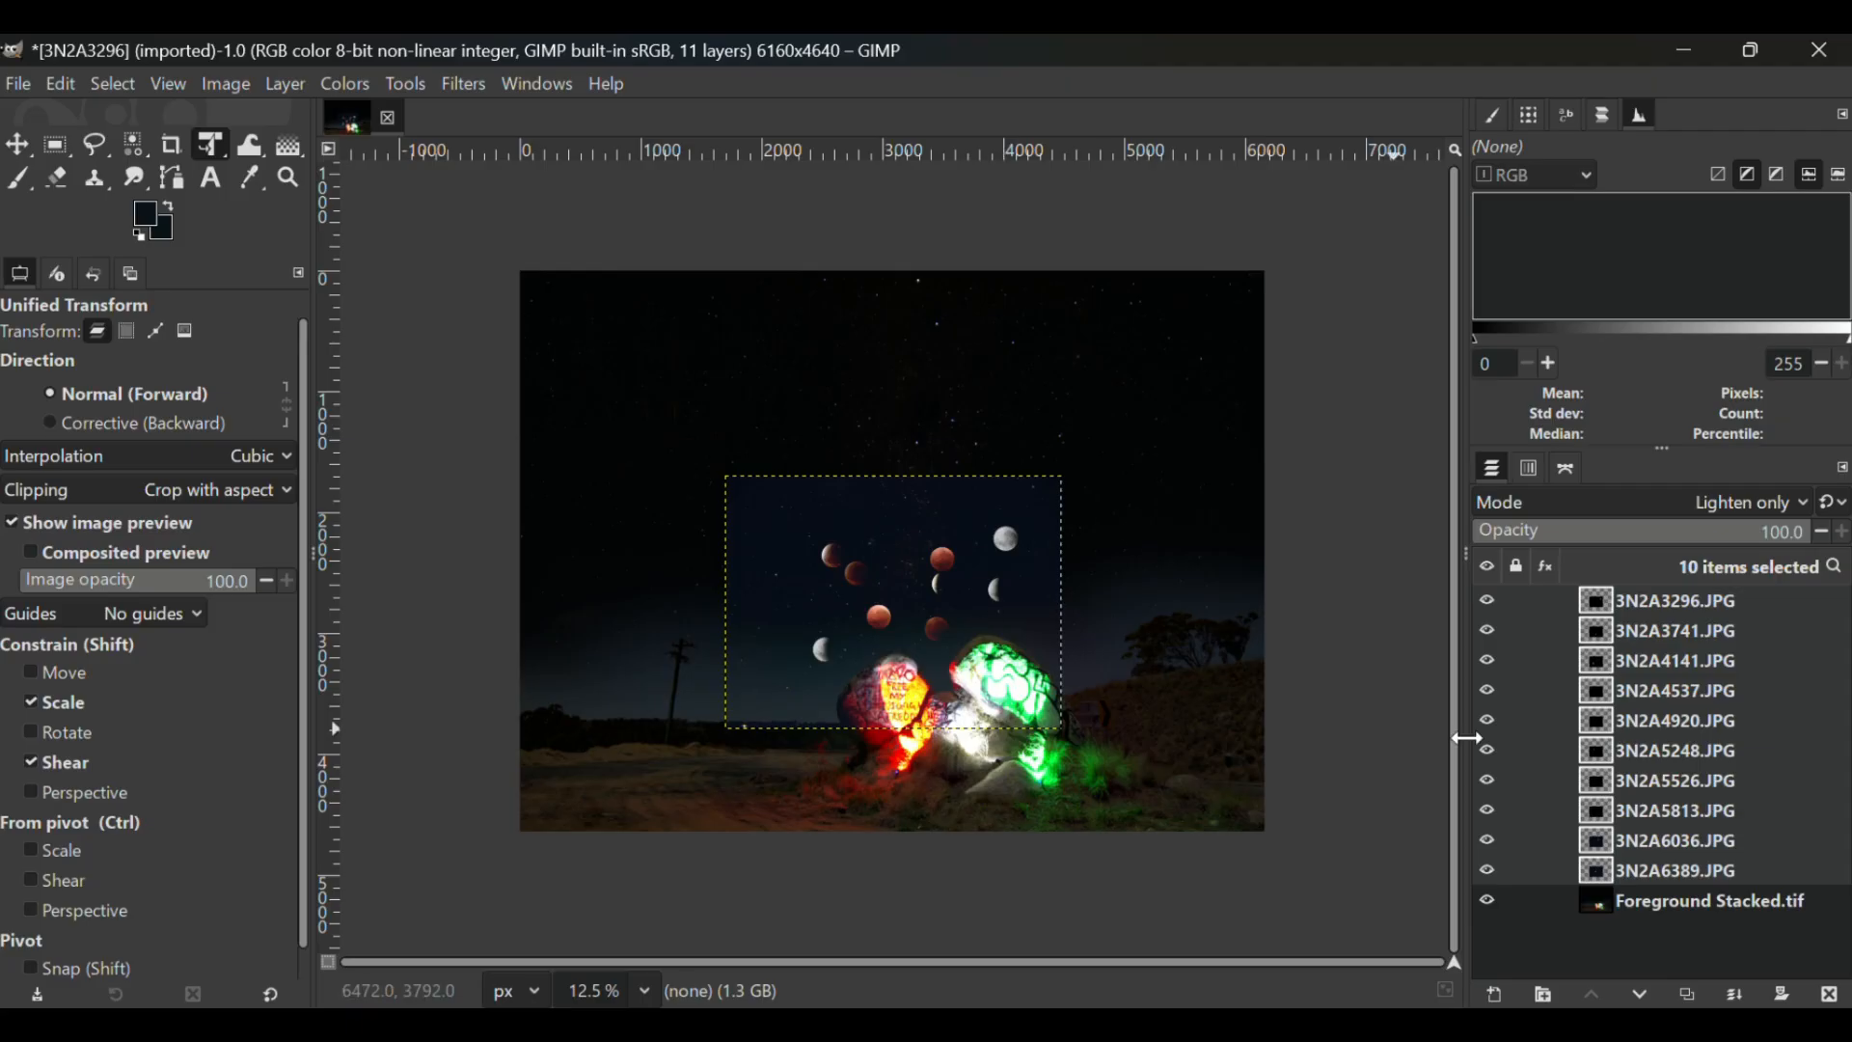
Step: Move 3N2A3296.JPG near the image's upper-right corner, then place 3N2A3741.JPG and 3N2A4141.JPG along a diagonal descending to its left
{"action": "left_click", "coordinate": [1663, 604]}
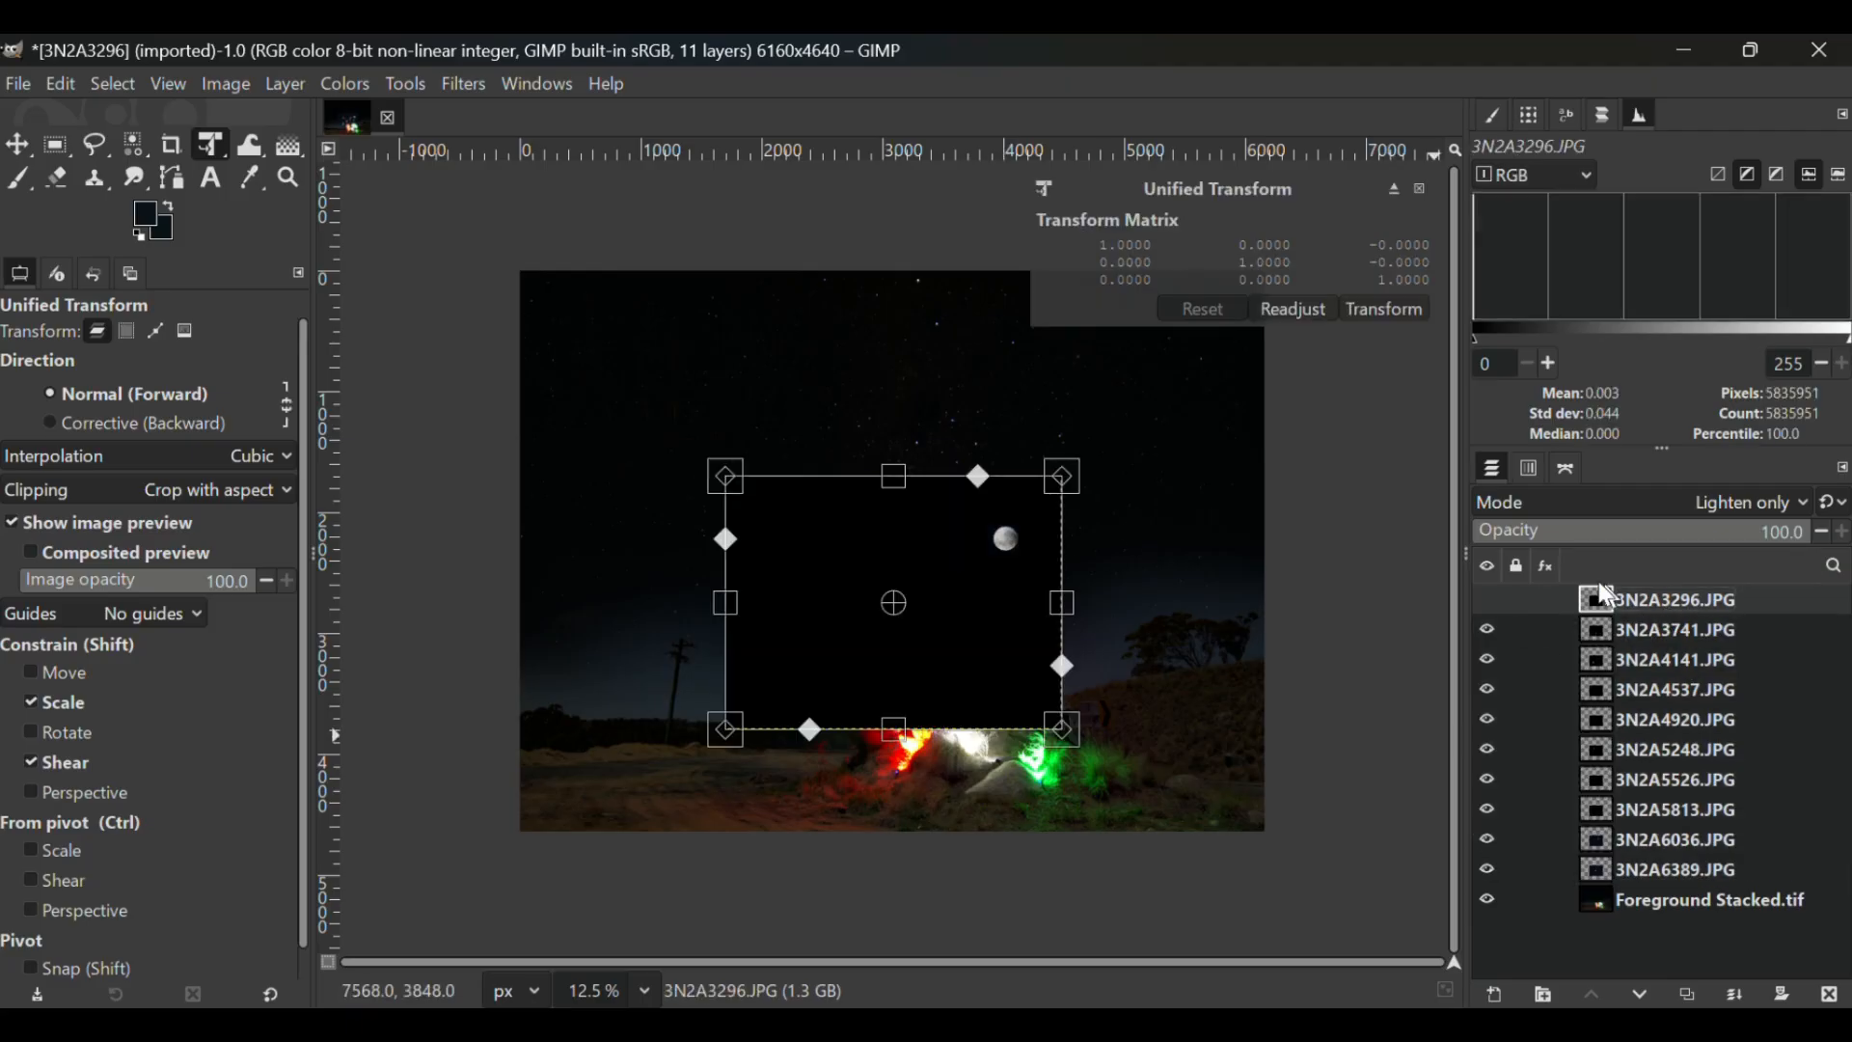
{"action": "left_click", "coordinate": [20, 154]}
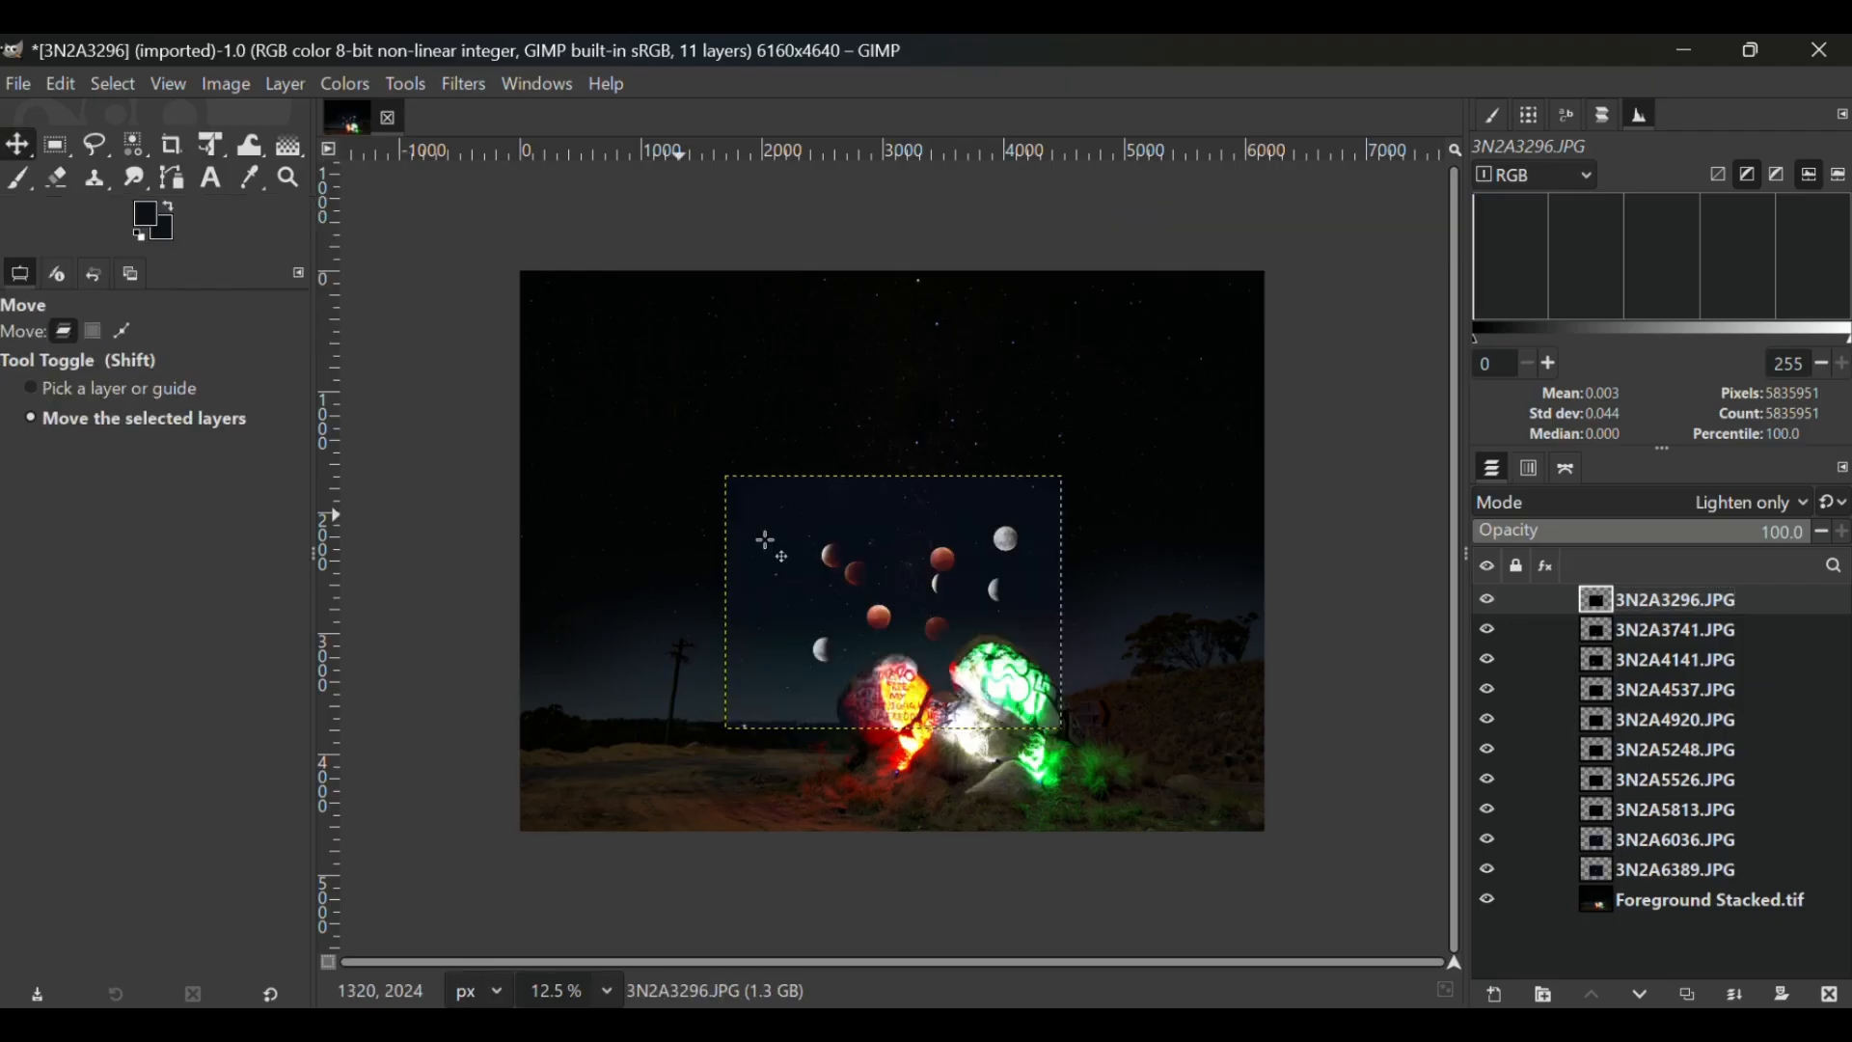
{"action": "left_click_drag", "start_coordinate": [928, 625], "coordinate": [1126, 418]}
{"action": "left_click", "coordinate": [1657, 629]}
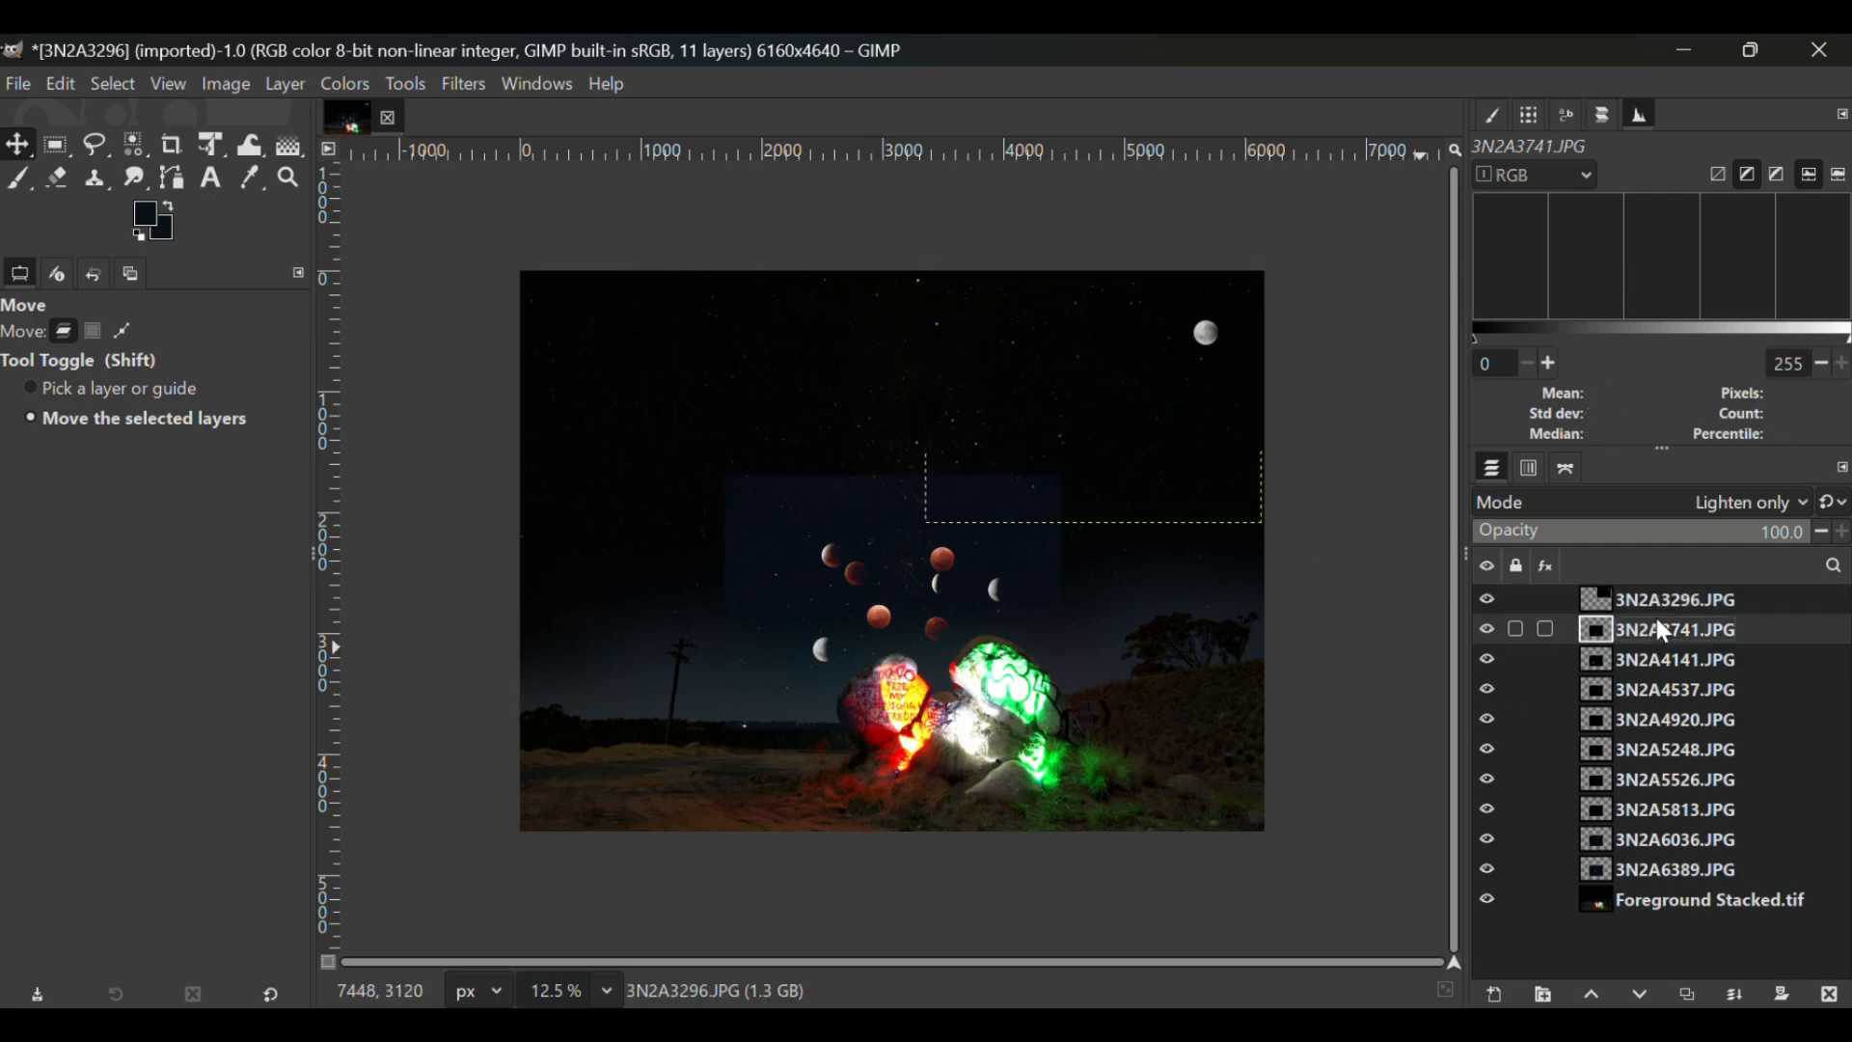
{"action": "left_click_drag", "start_coordinate": [827, 660], "coordinate": [1097, 351]}
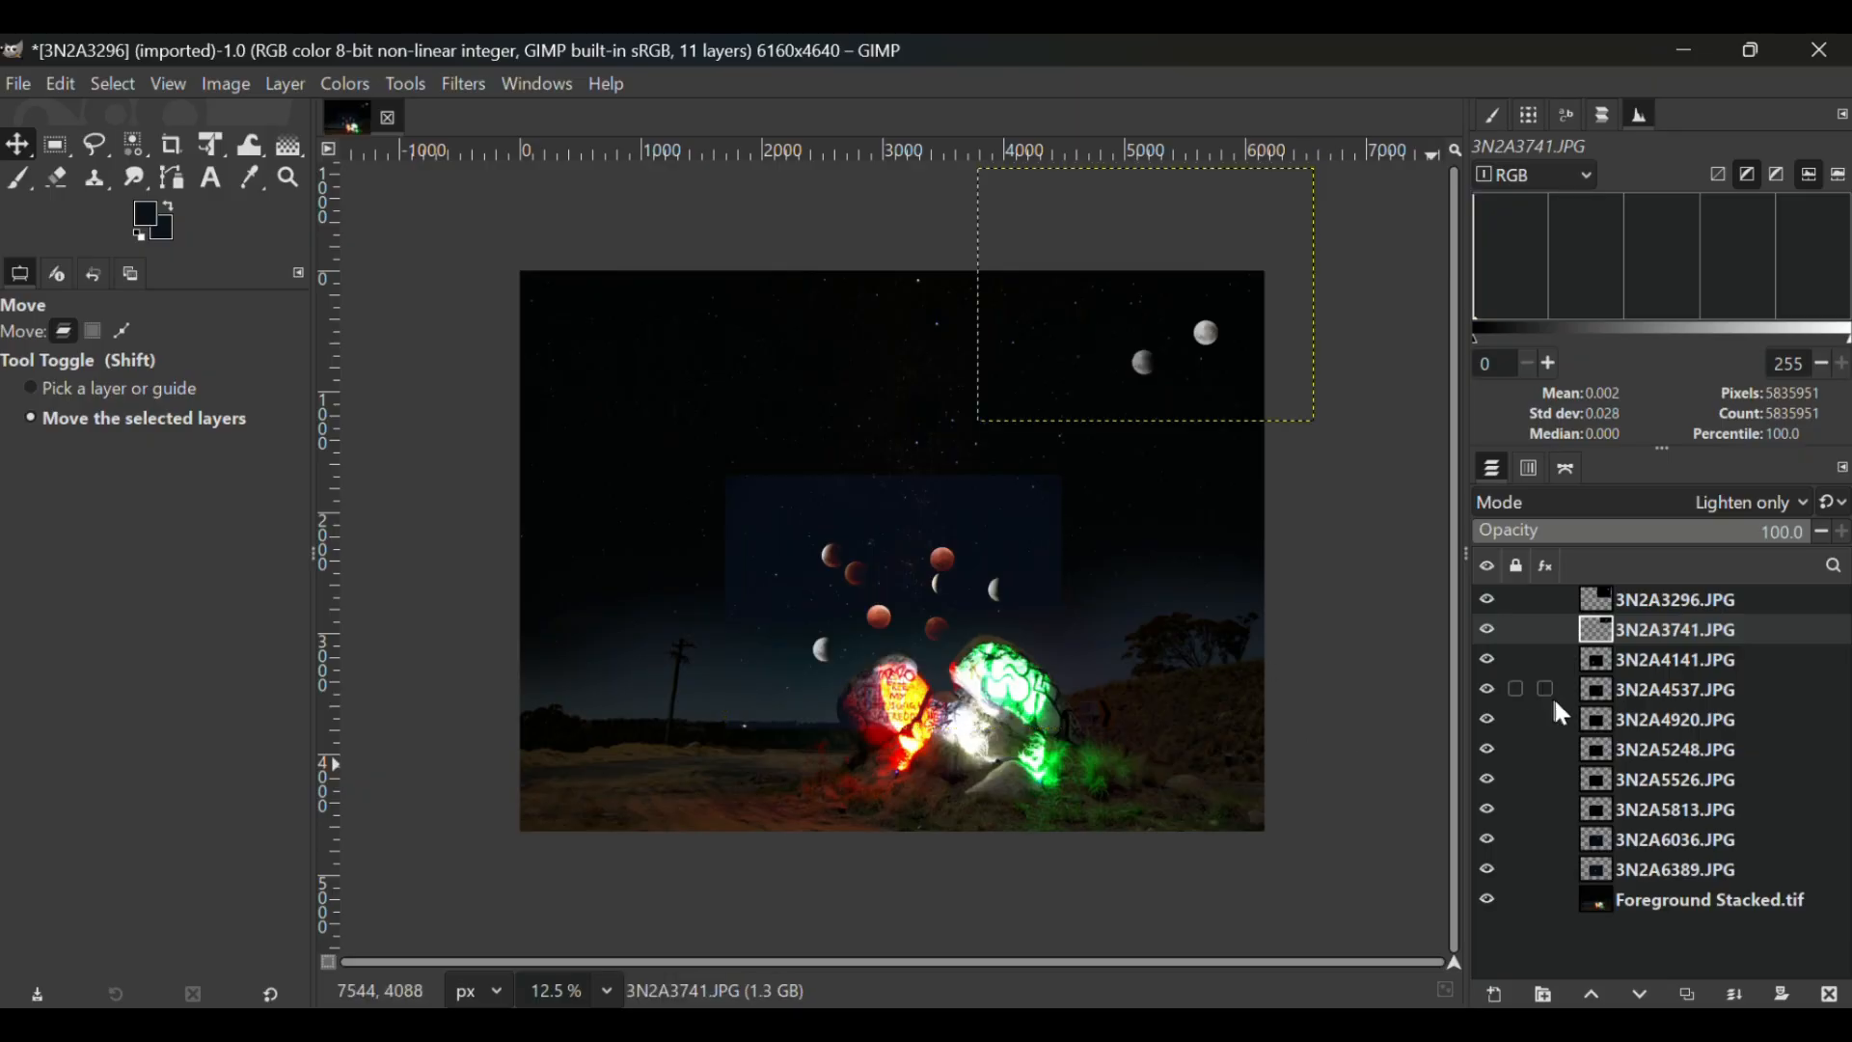
{"action": "left_click", "coordinate": [1640, 662]}
{"action": "left_click_drag", "start_coordinate": [868, 668], "coordinate": [1110, 415]}
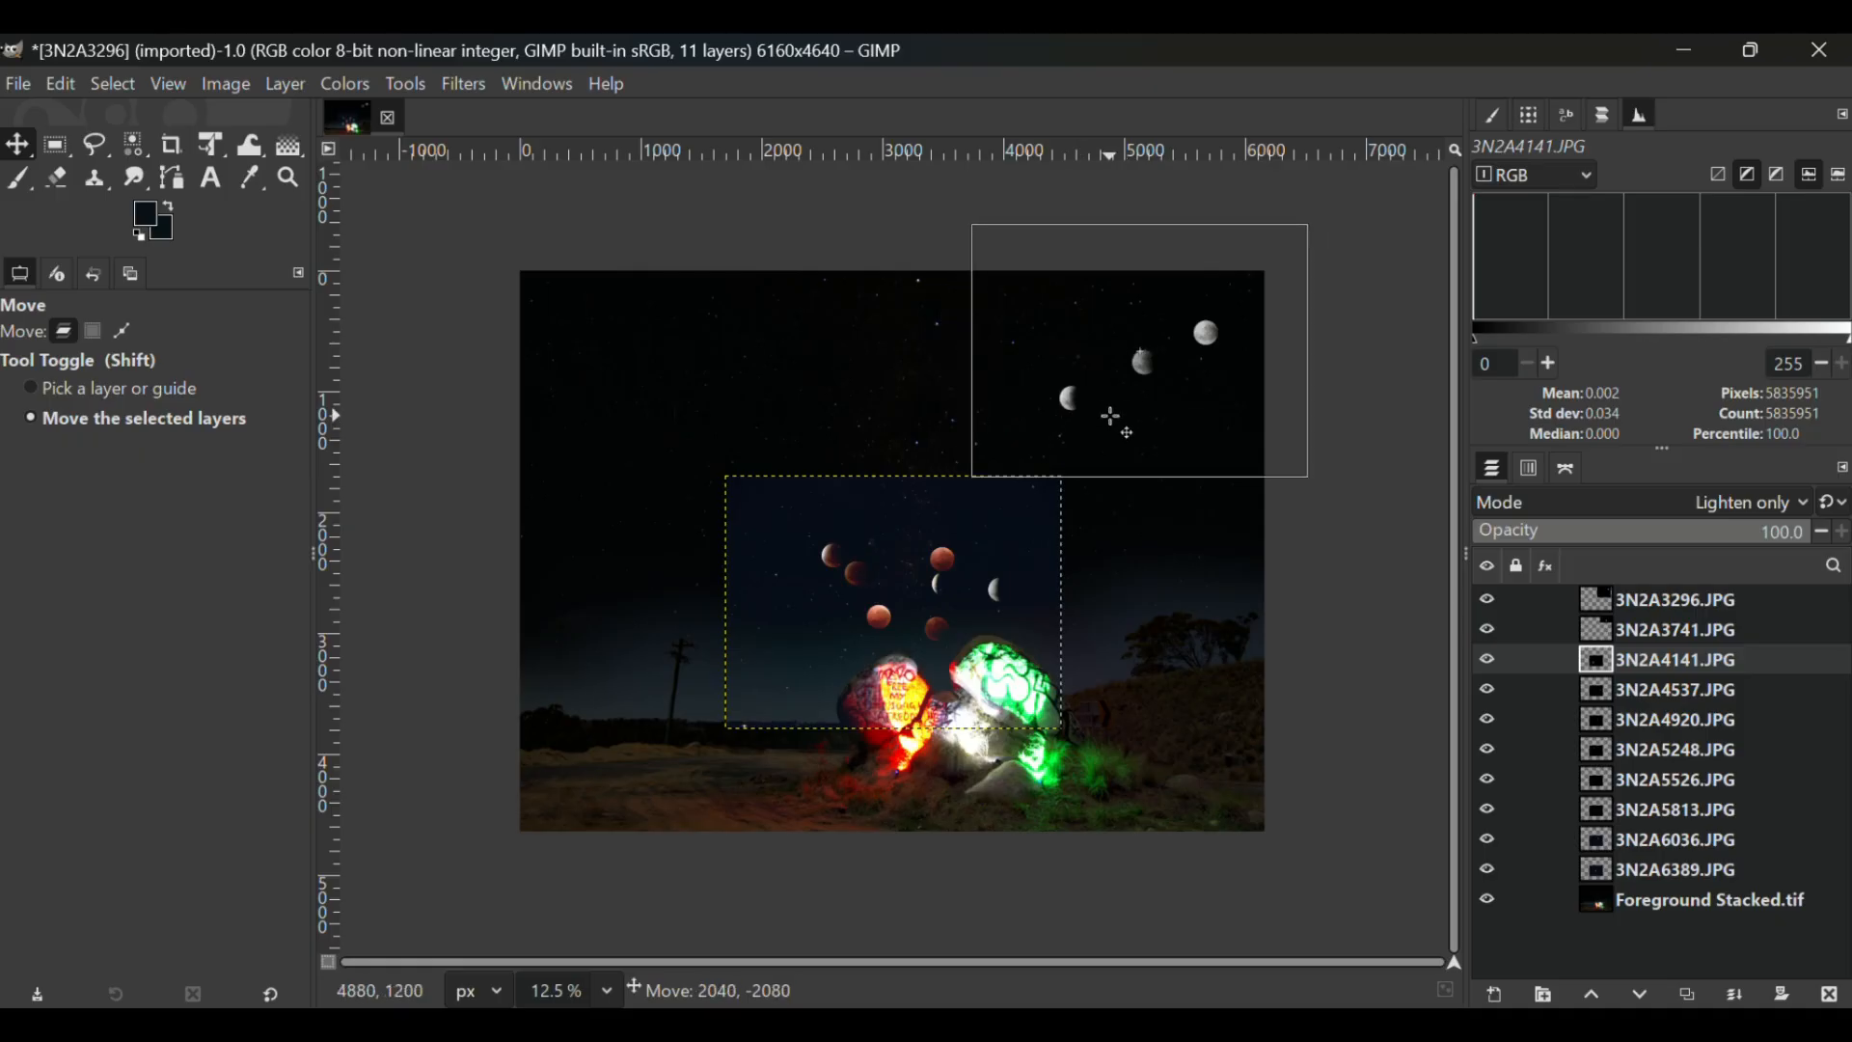
Step: Continue the descending diagonal of moons toward the image centre with layers 3N2A4537.JPG, 3N2A4920.JPG and 3N2A5248.JPG
{"action": "left_click", "coordinate": [1677, 691]}
{"action": "left_click_drag", "start_coordinate": [927, 731], "coordinate": [899, 522]}
{"action": "left_click", "coordinate": [1663, 721]}
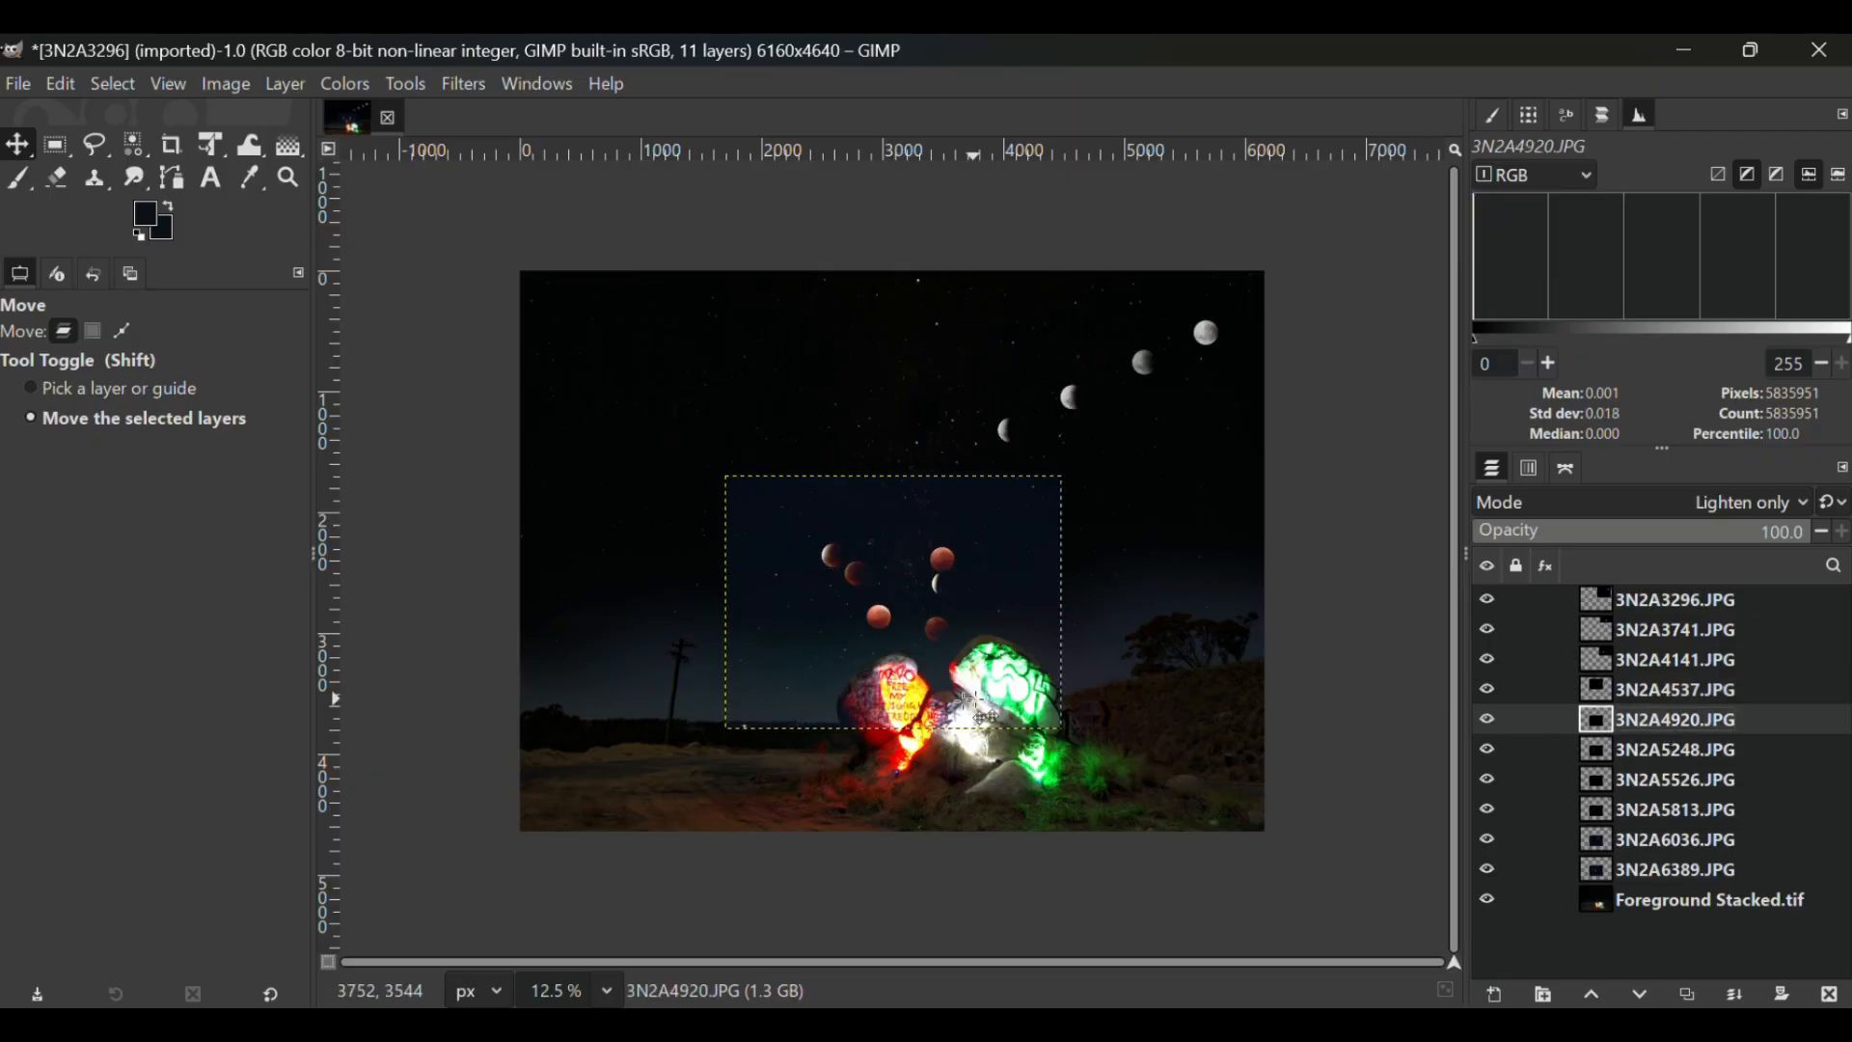
{"action": "left_click_drag", "start_coordinate": [906, 698], "coordinate": [921, 589]}
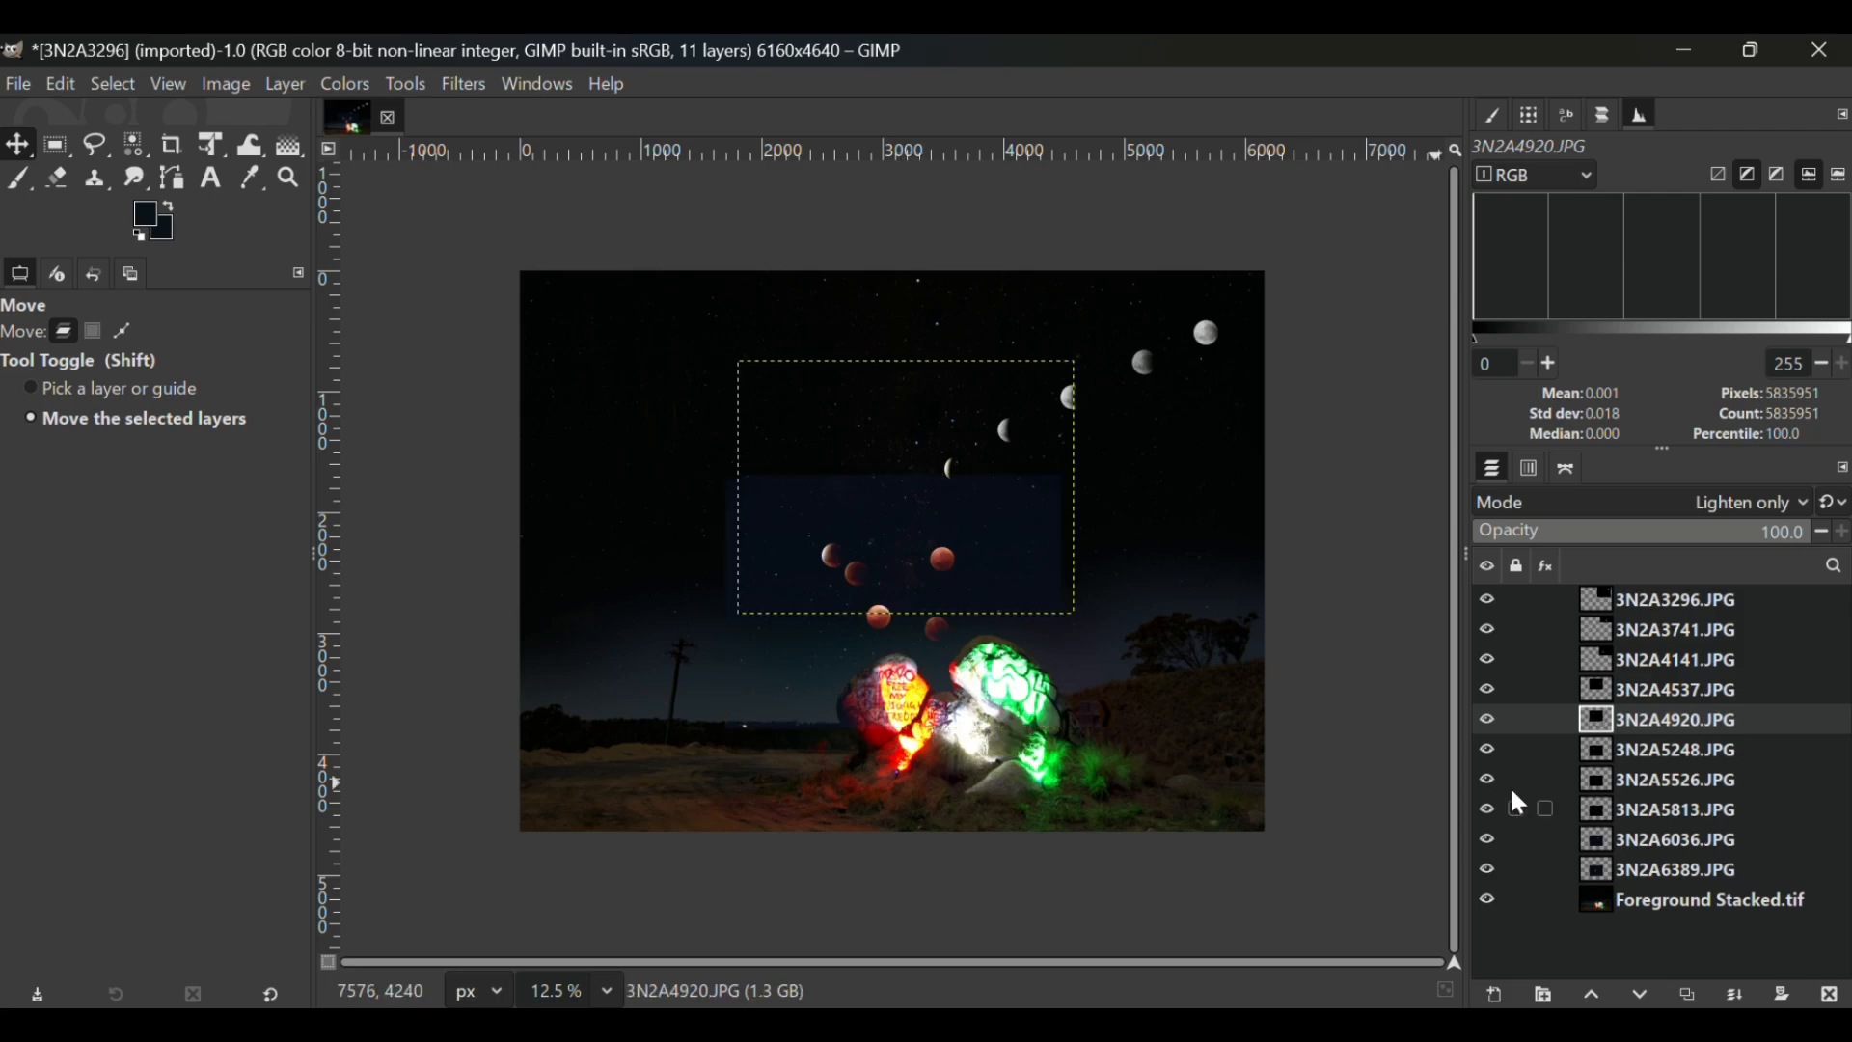
{"action": "left_click", "coordinate": [1720, 758]}
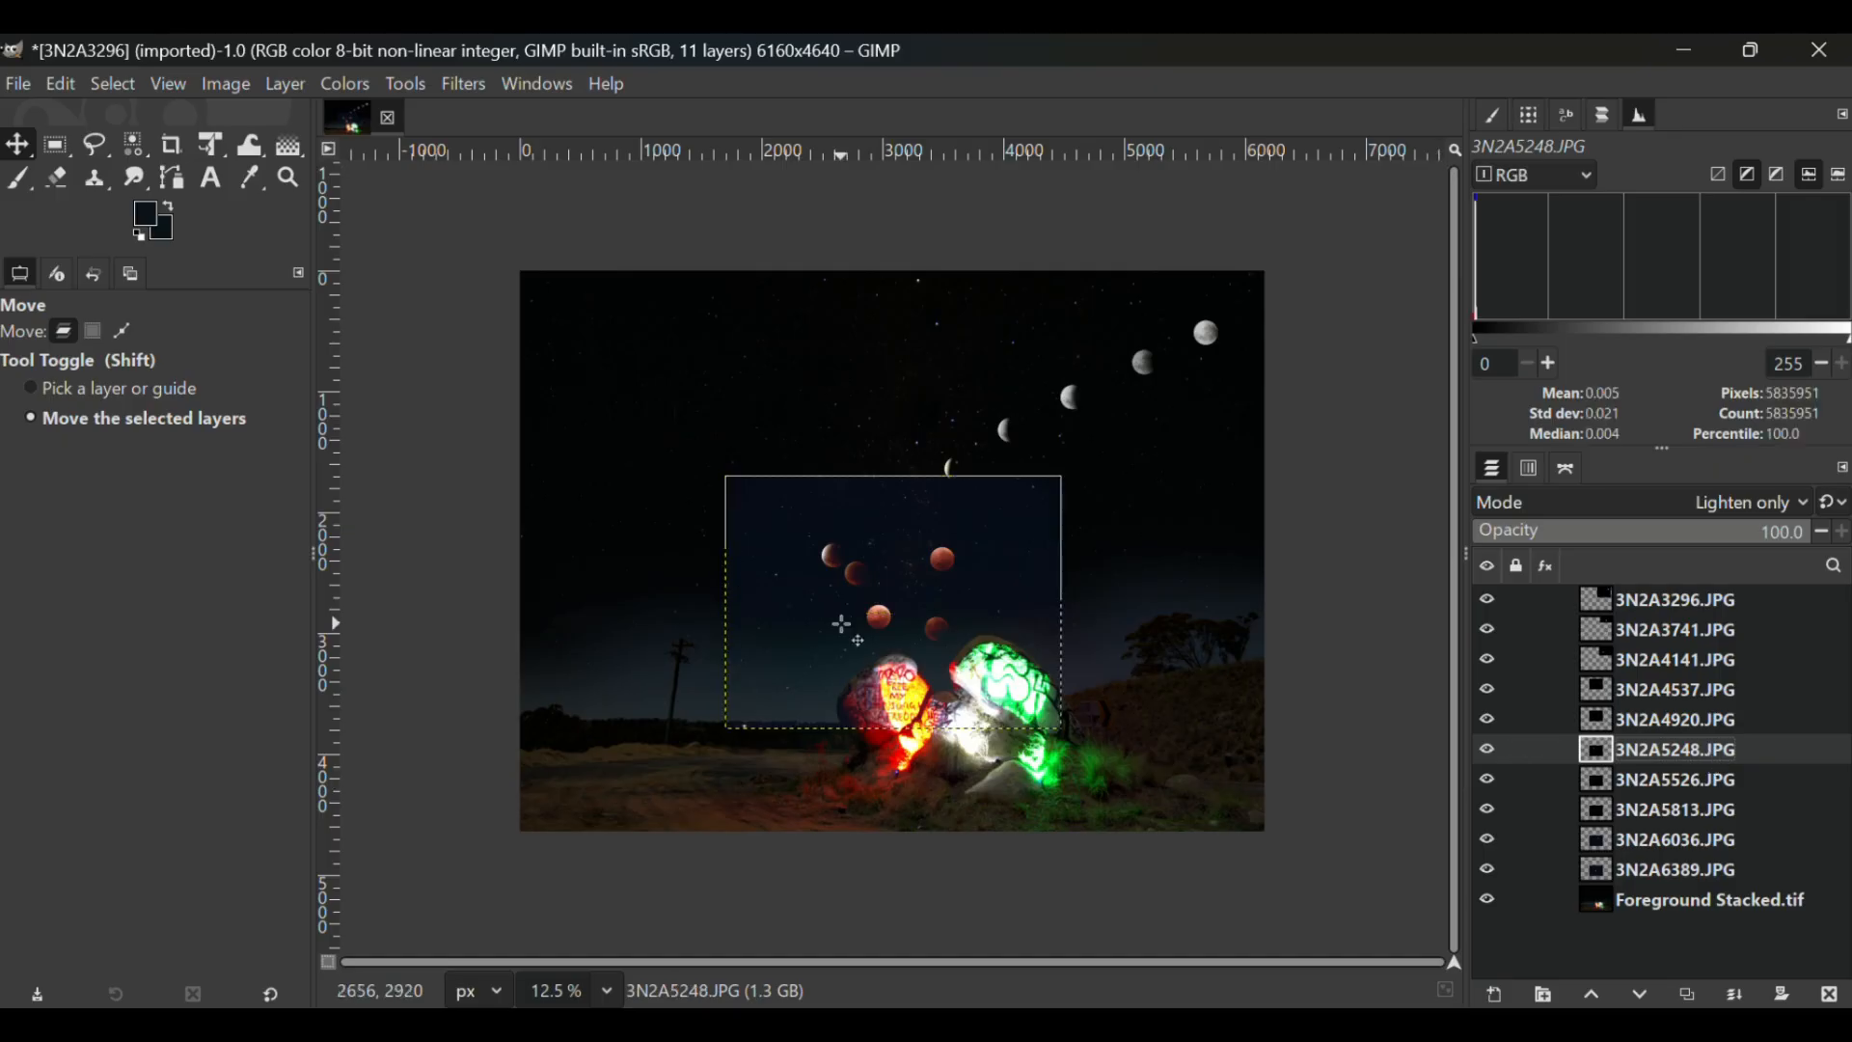
{"action": "left_click_drag", "start_coordinate": [842, 626], "coordinate": [892, 578]}
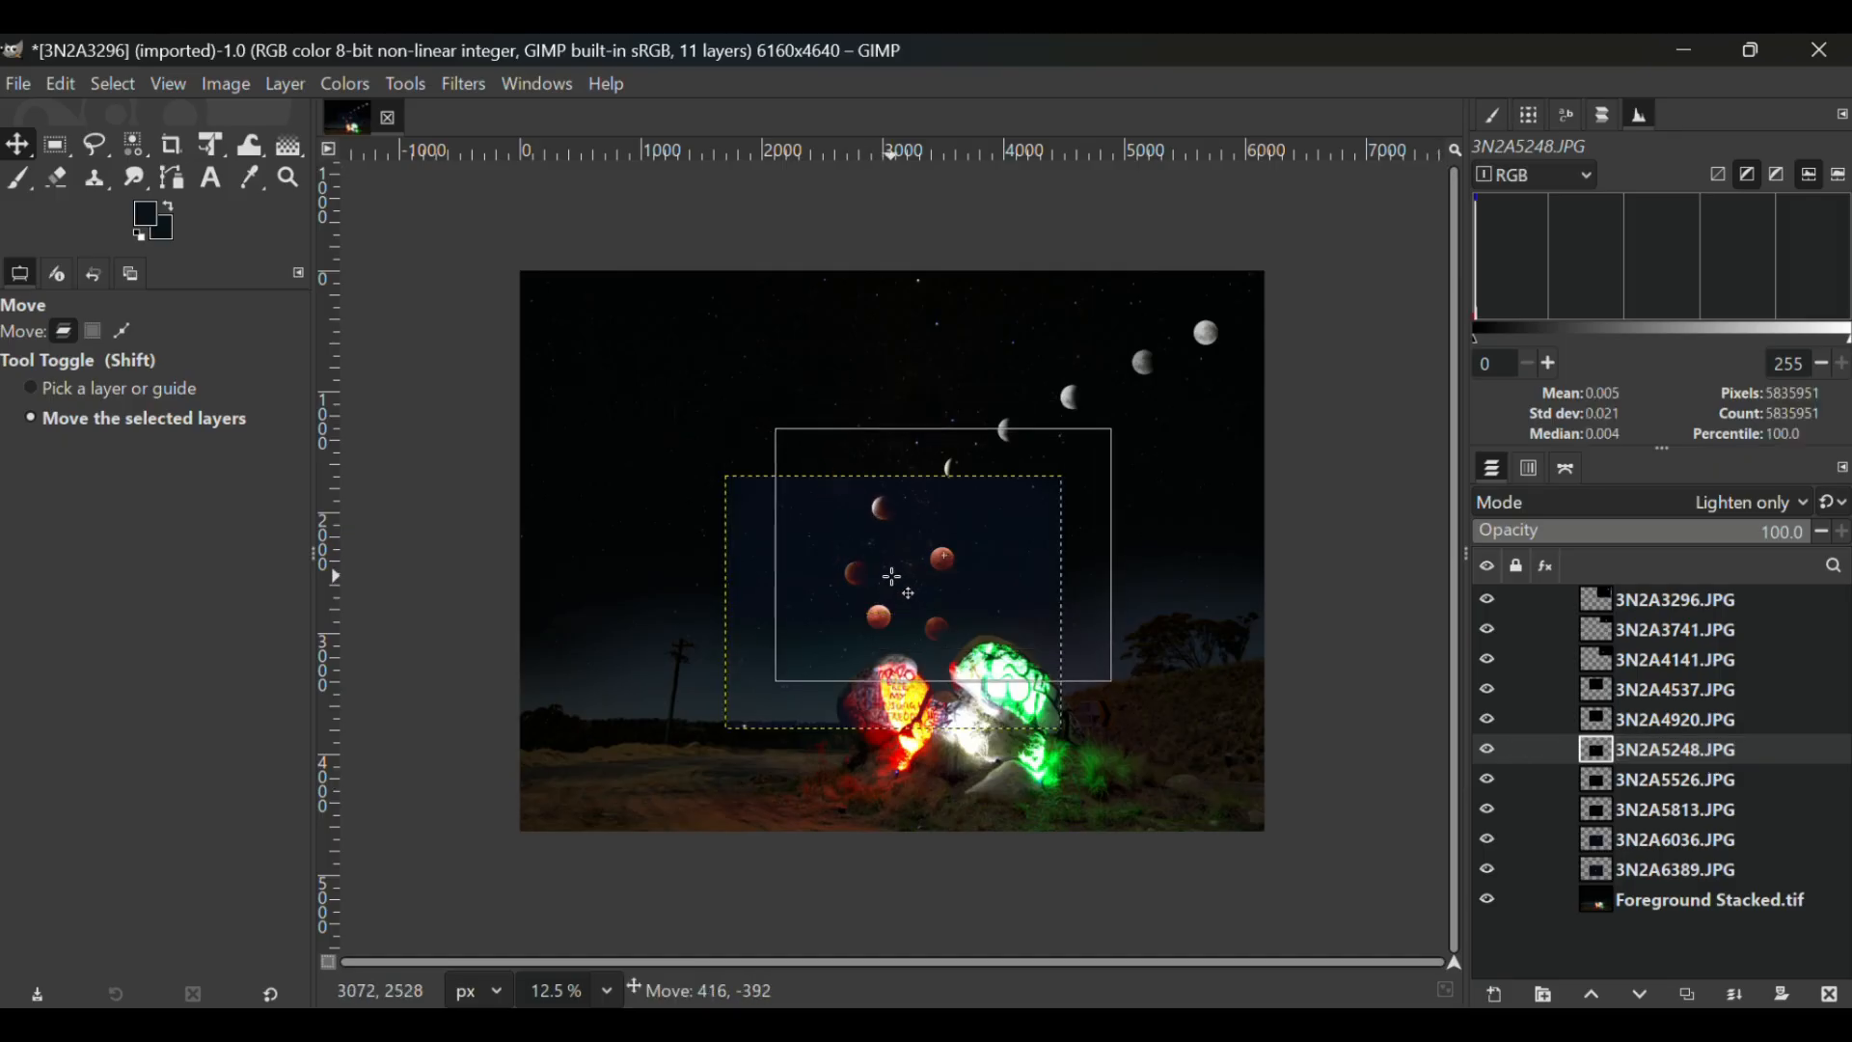
{"action": "left_click_drag", "start_coordinate": [892, 577], "coordinate": [892, 578]}
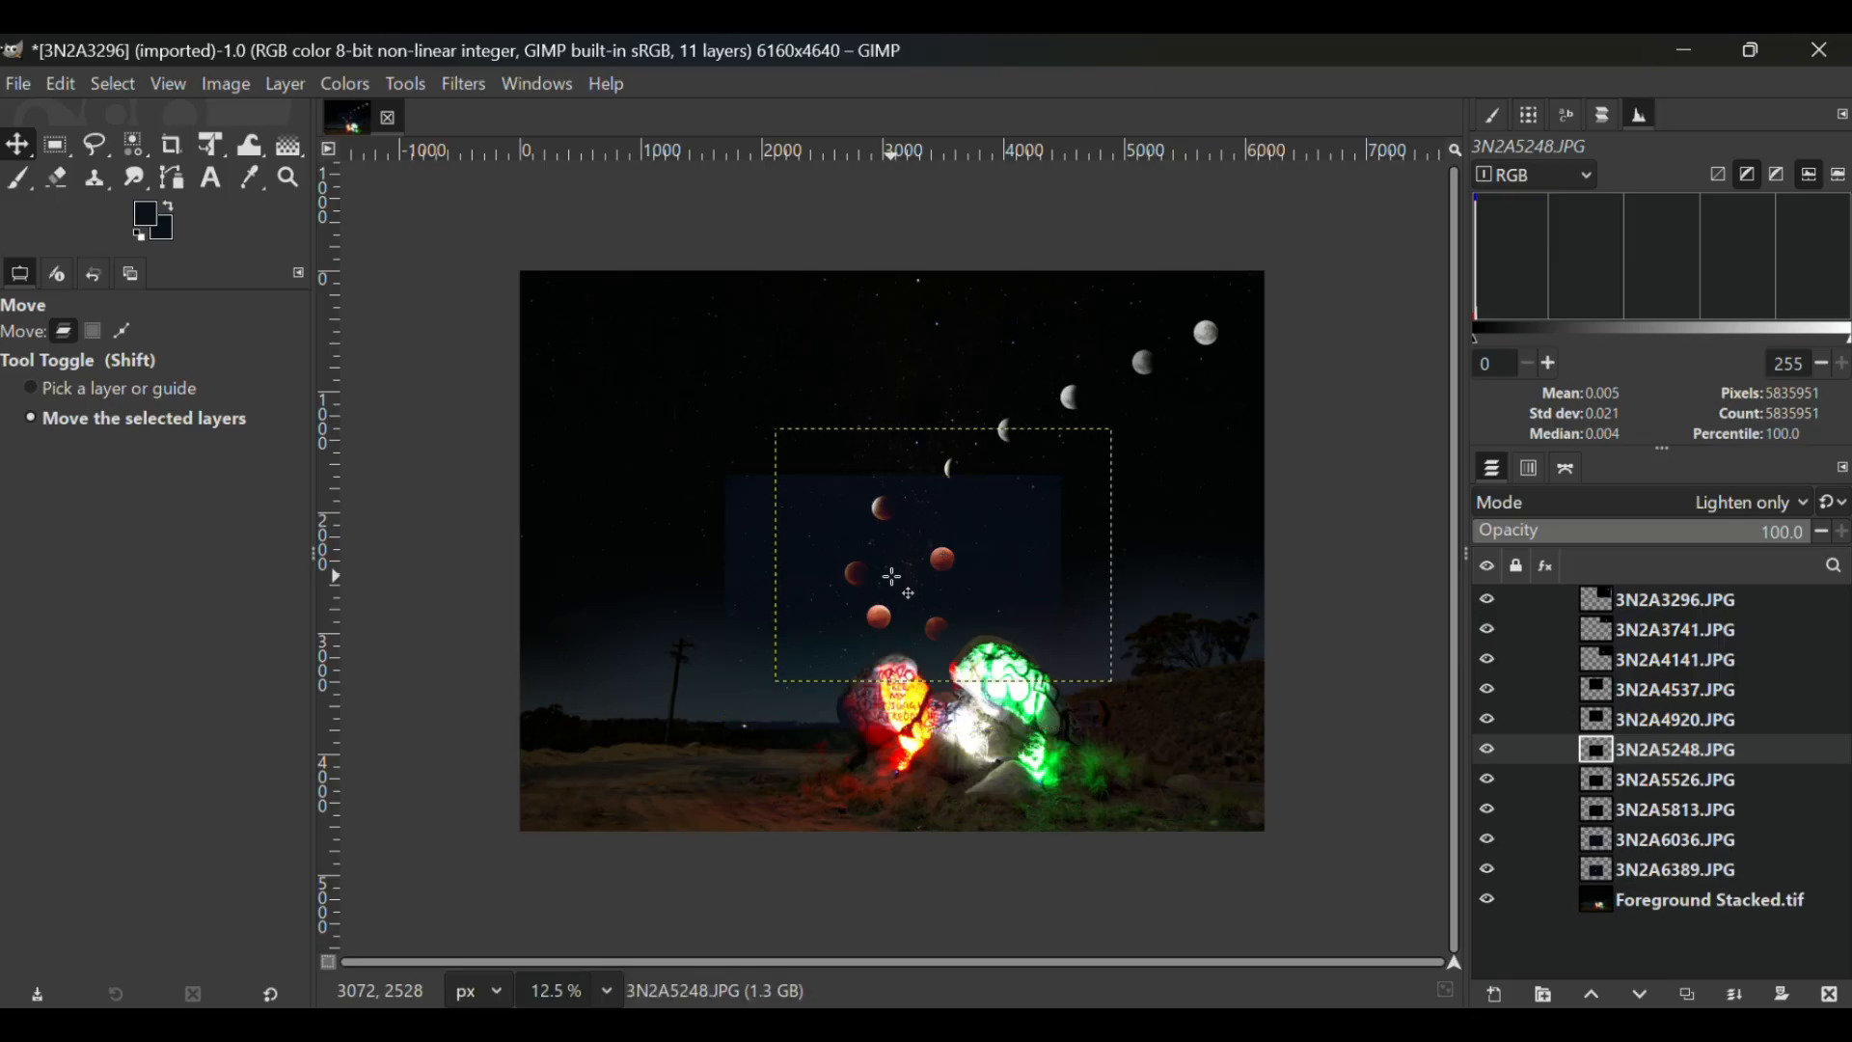
Step: Extend the moon diagonal left of the image centre, above the horizon, with layers 3N2A5526.JPG and 3N2A5813.JPG
{"action": "left_click", "coordinate": [1643, 777]}
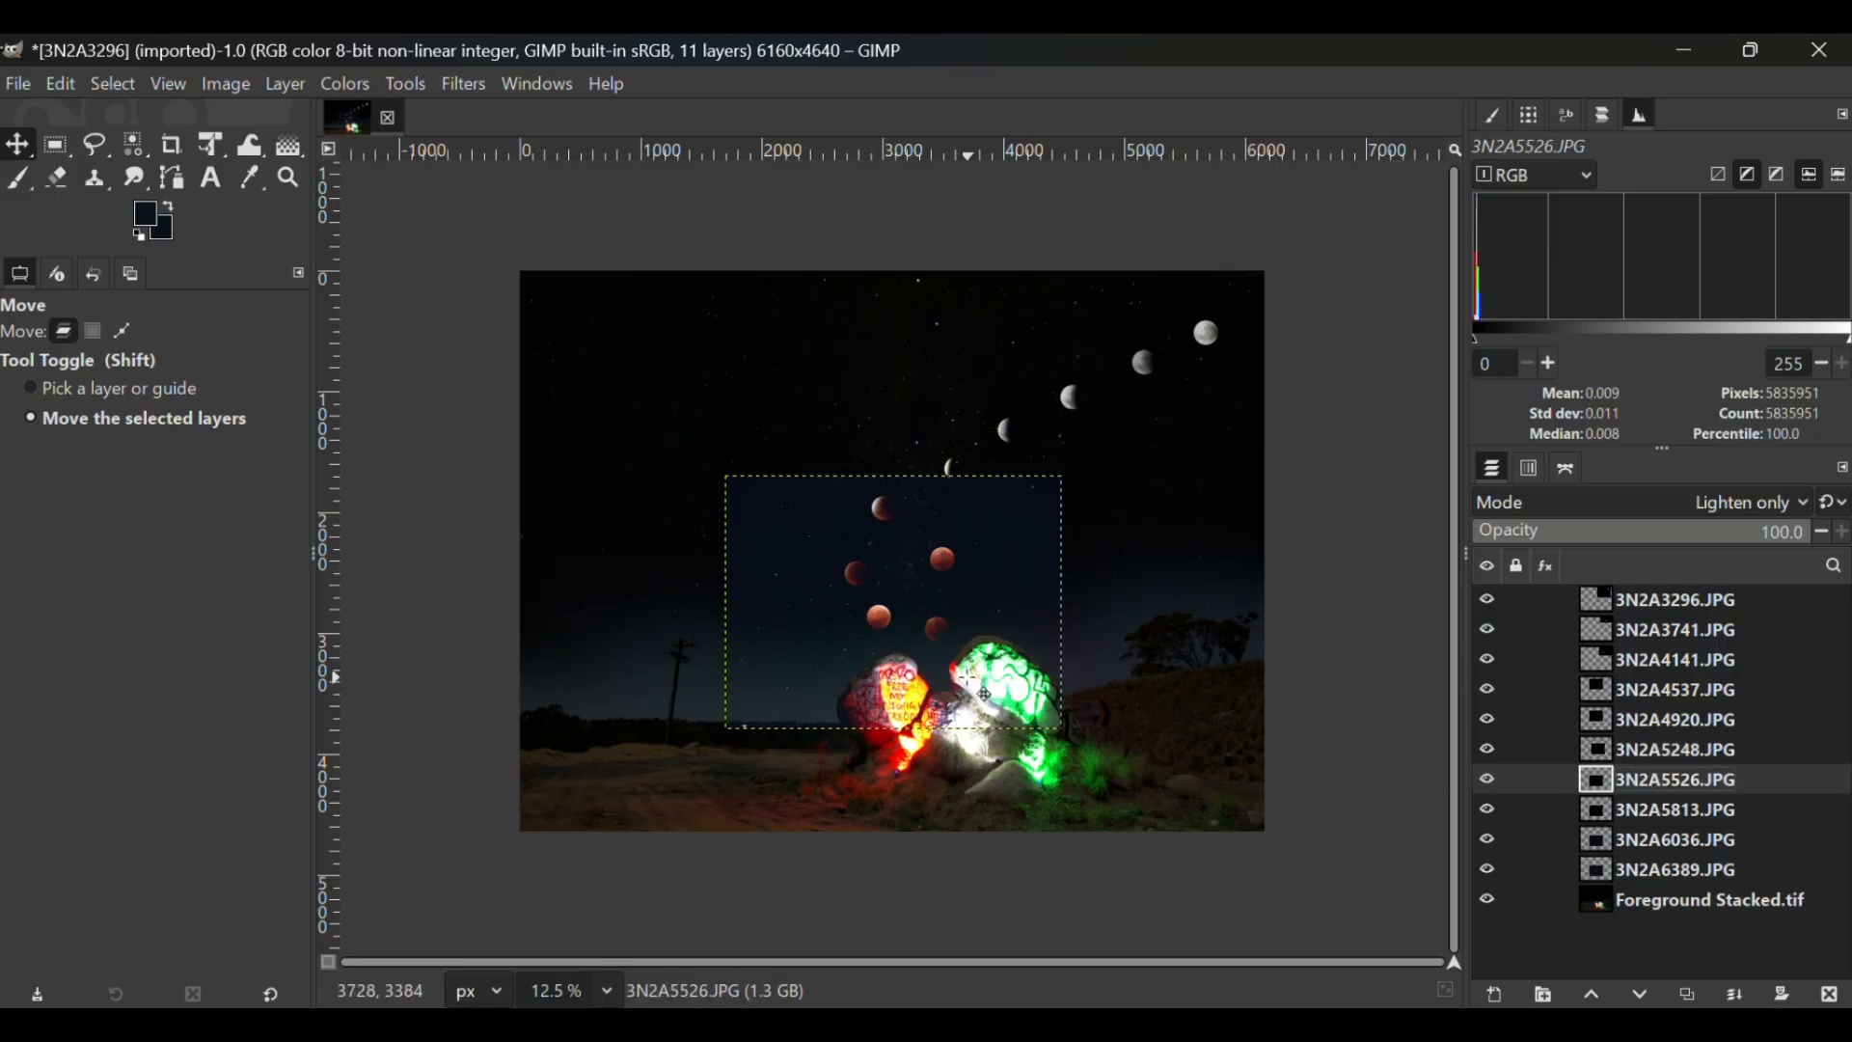
{"action": "left_click_drag", "start_coordinate": [969, 678], "coordinate": [927, 660]}
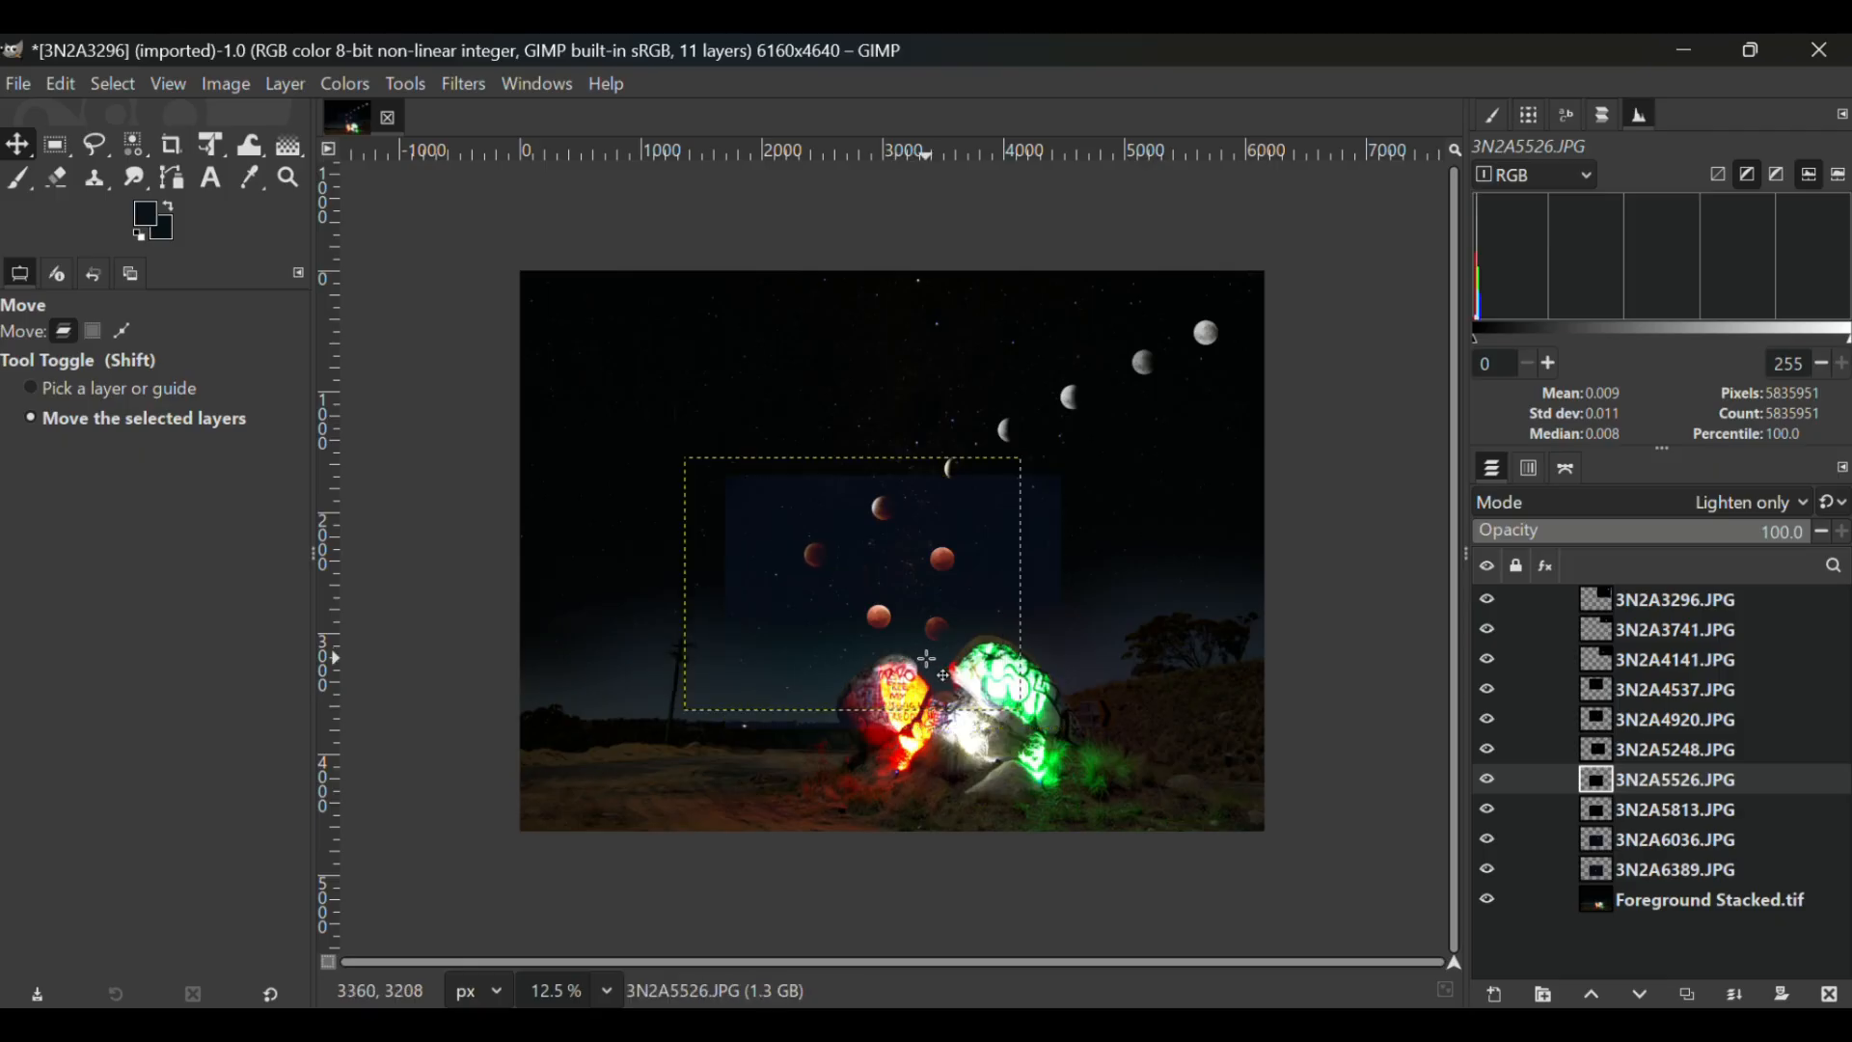
{"action": "left_click", "coordinate": [1617, 817]}
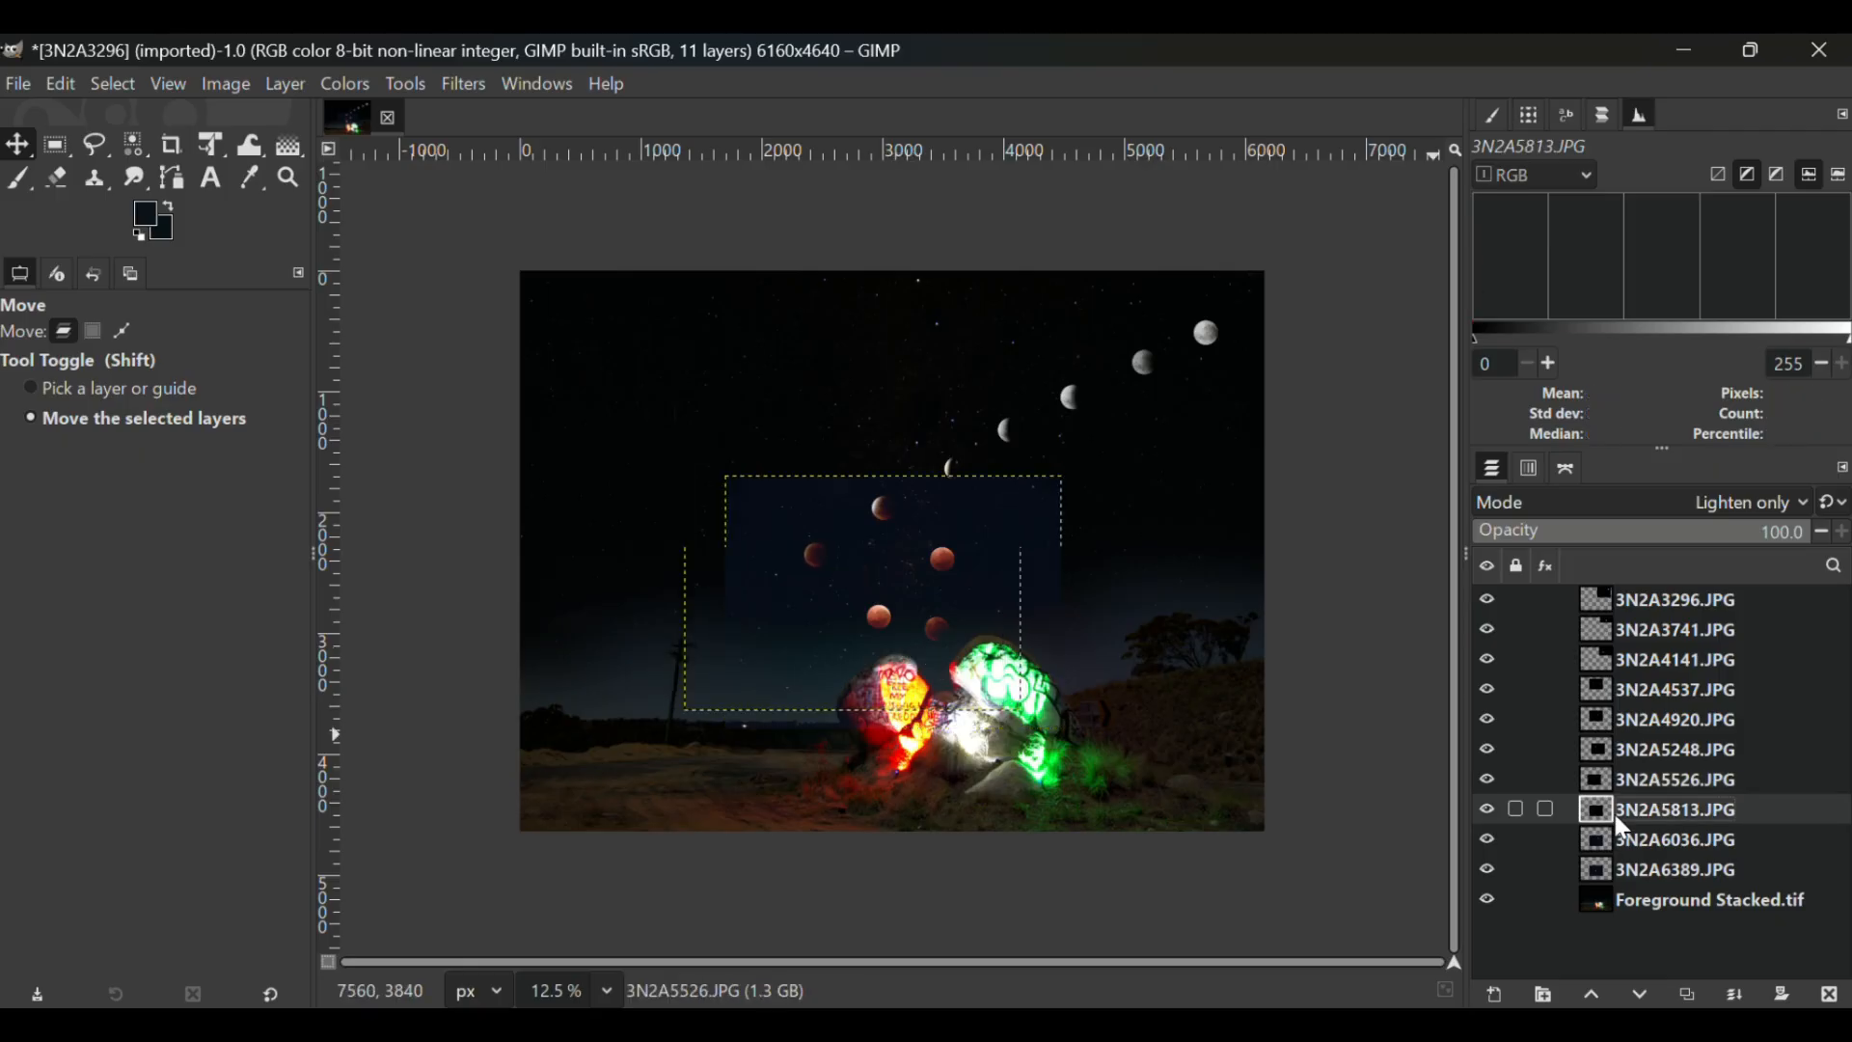
{"action": "left_click_drag", "start_coordinate": [924, 659], "coordinate": [751, 631]}
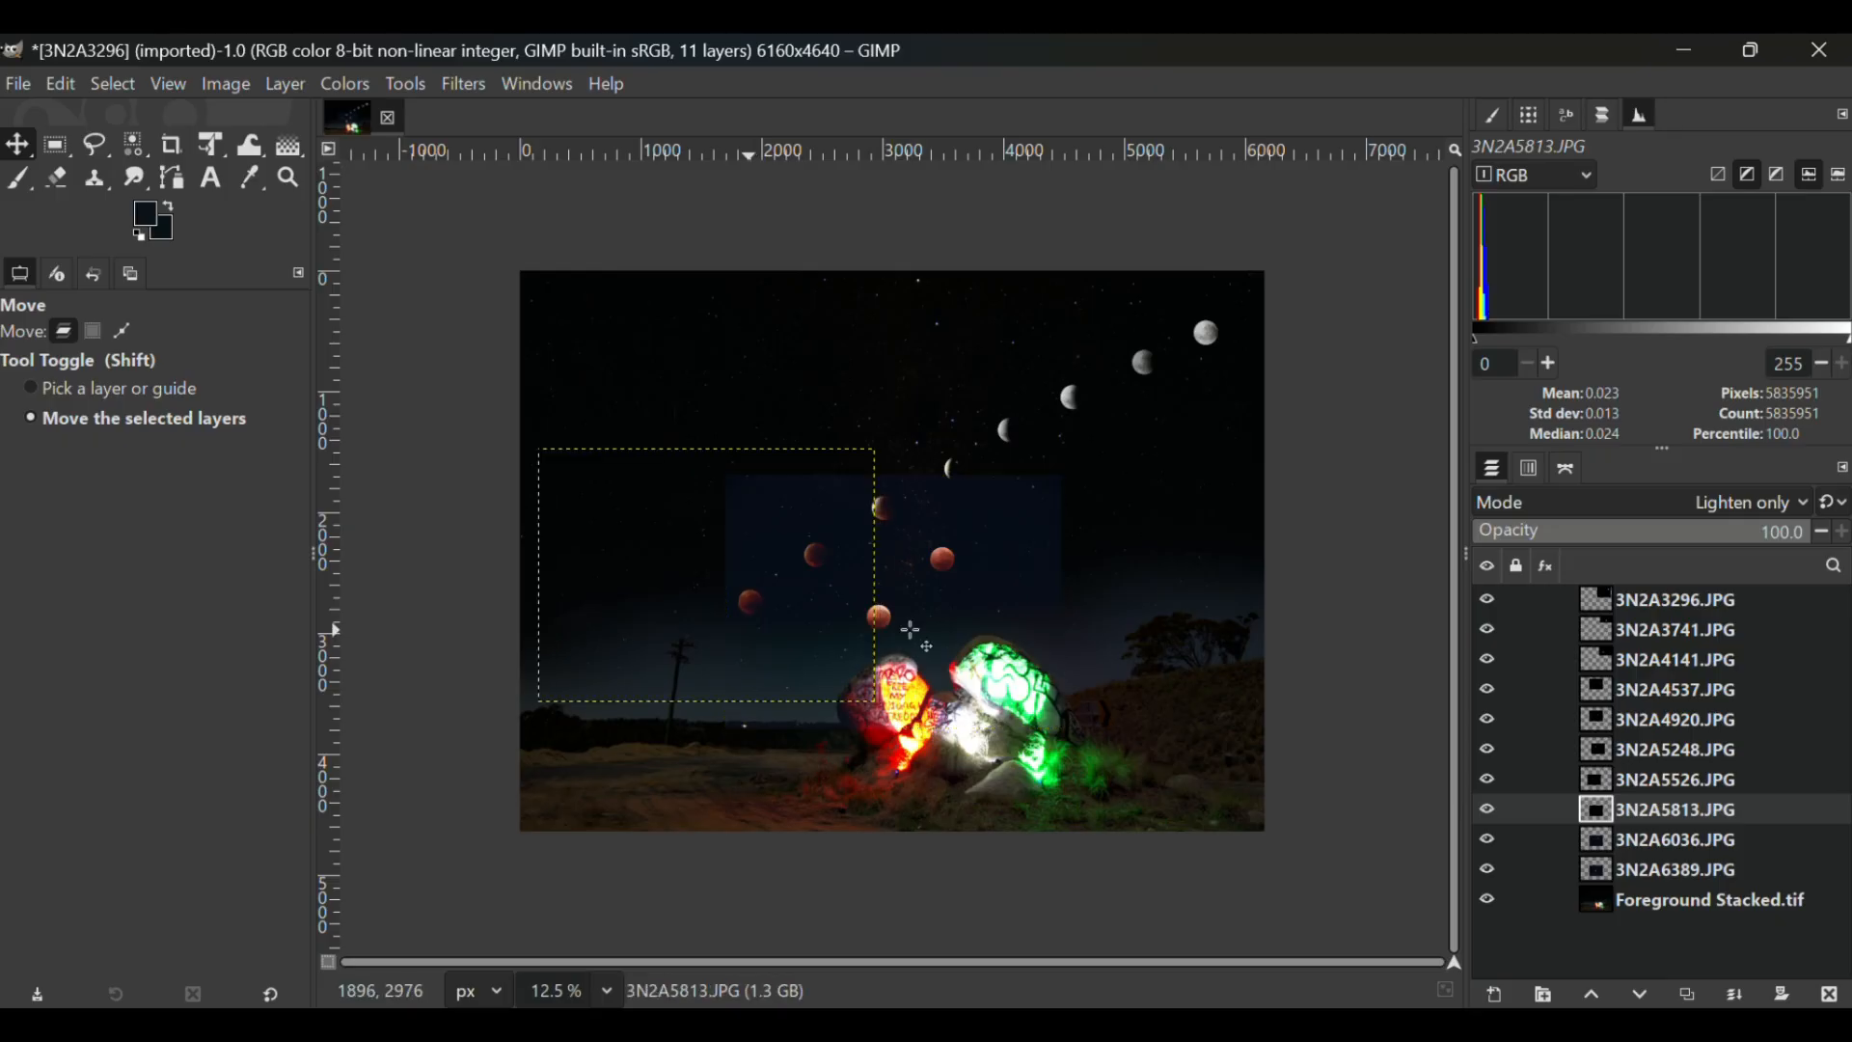
Step: Place 3N2A6036.JPG beside the utility pole and 3N2A6389.JPG just above the horizon at the lower-left end of the moon diagonal
{"action": "left_click", "coordinate": [1618, 845]}
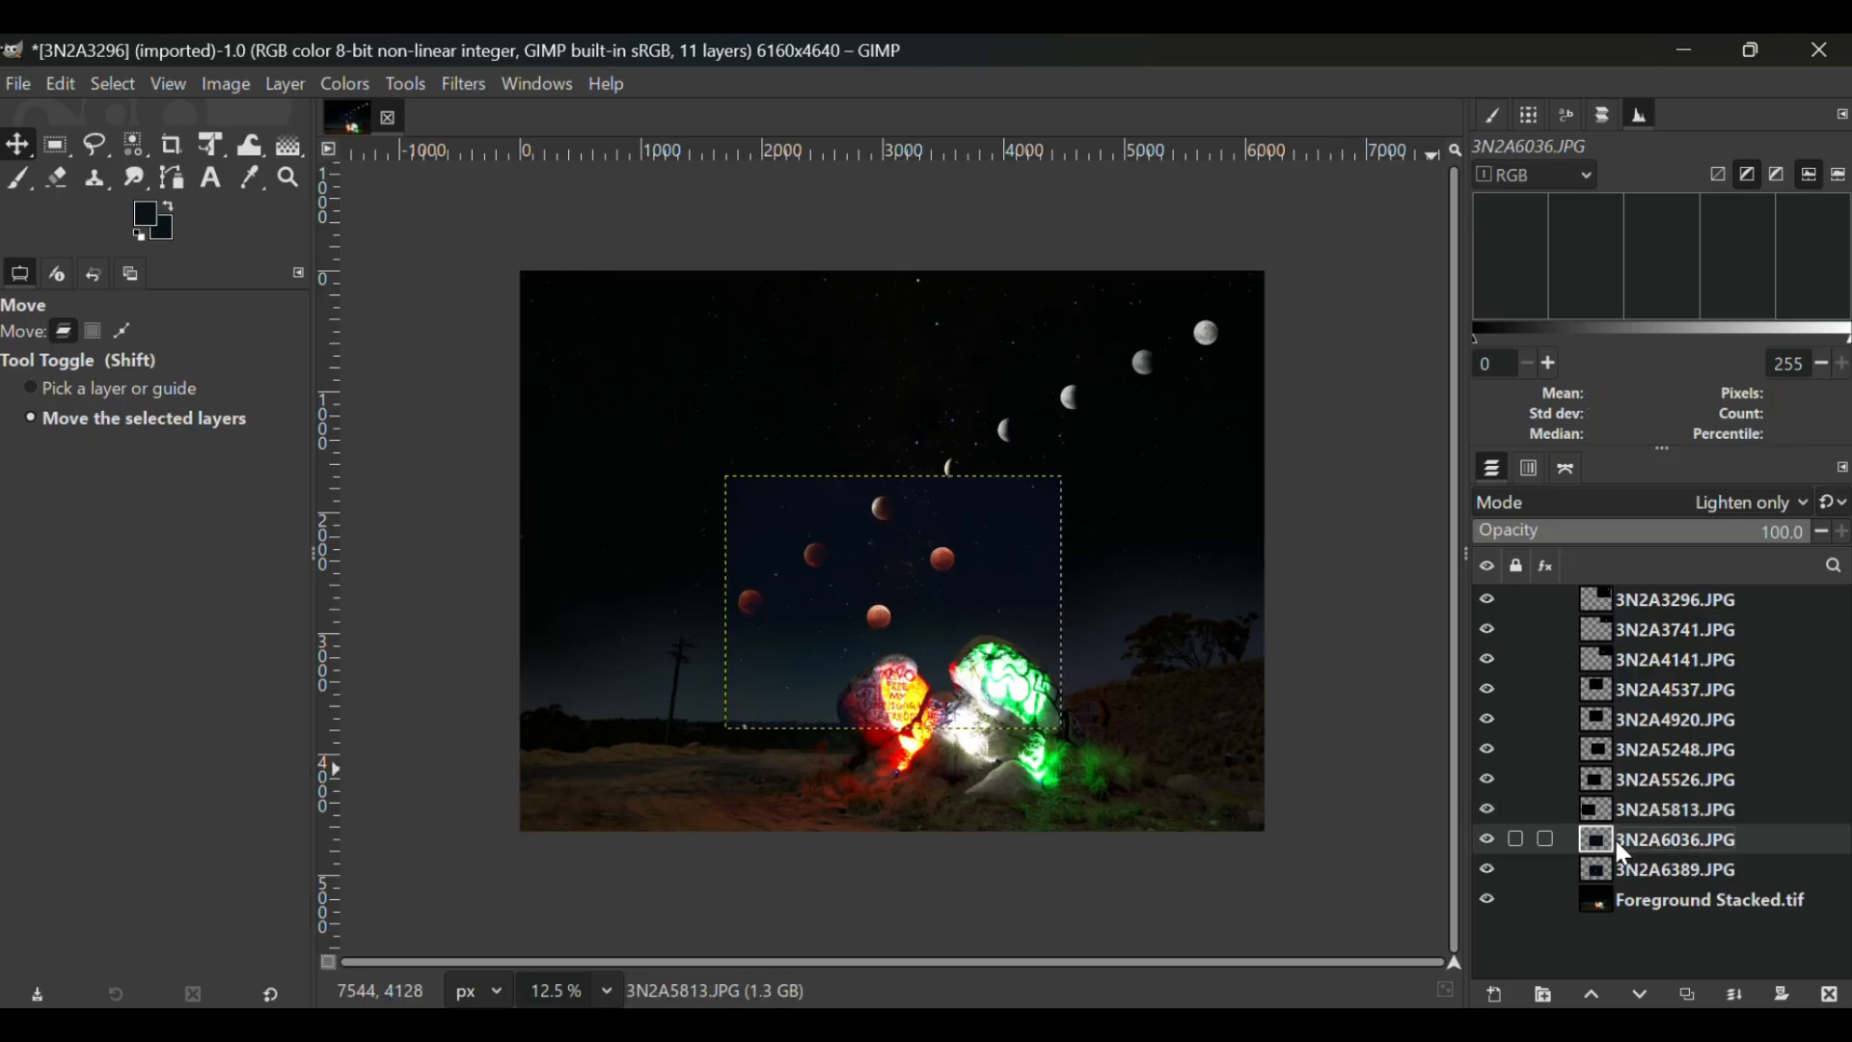
{"action": "left_click_drag", "start_coordinate": [869, 698], "coordinate": [583, 794]}
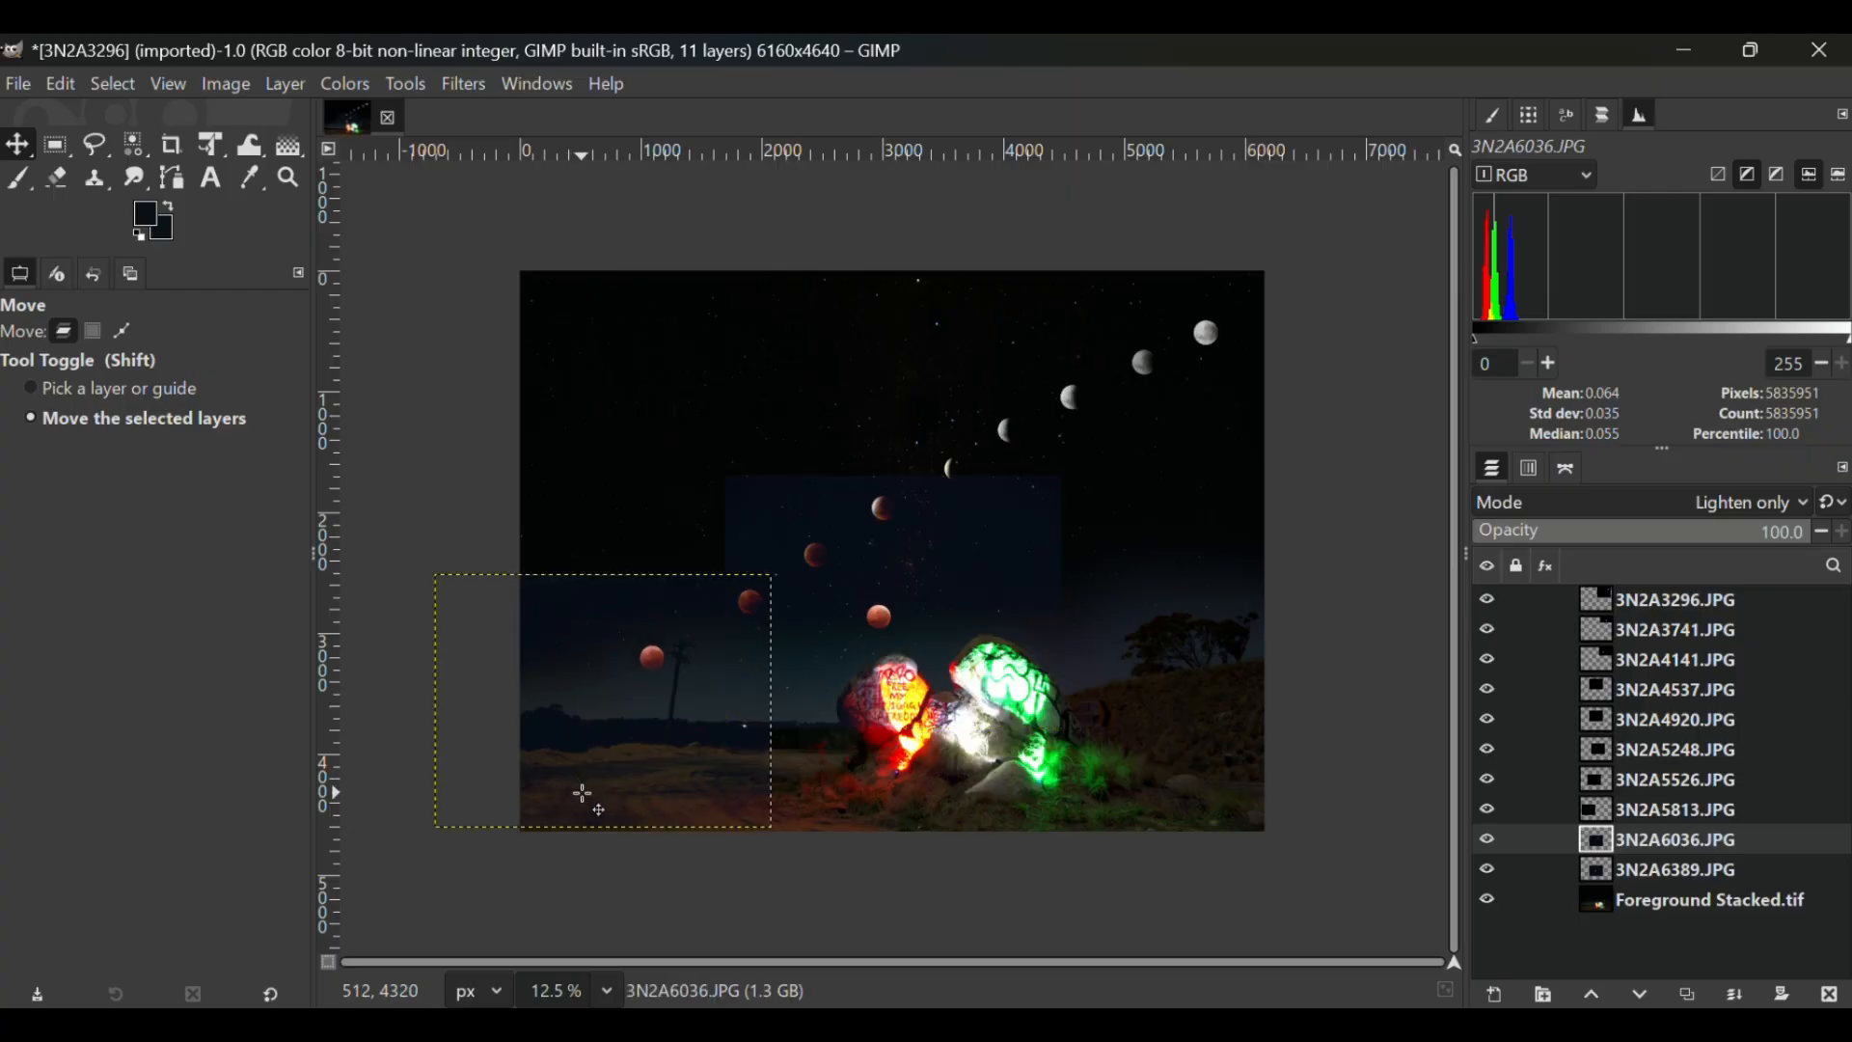
{"action": "left_click", "coordinate": [1655, 874]}
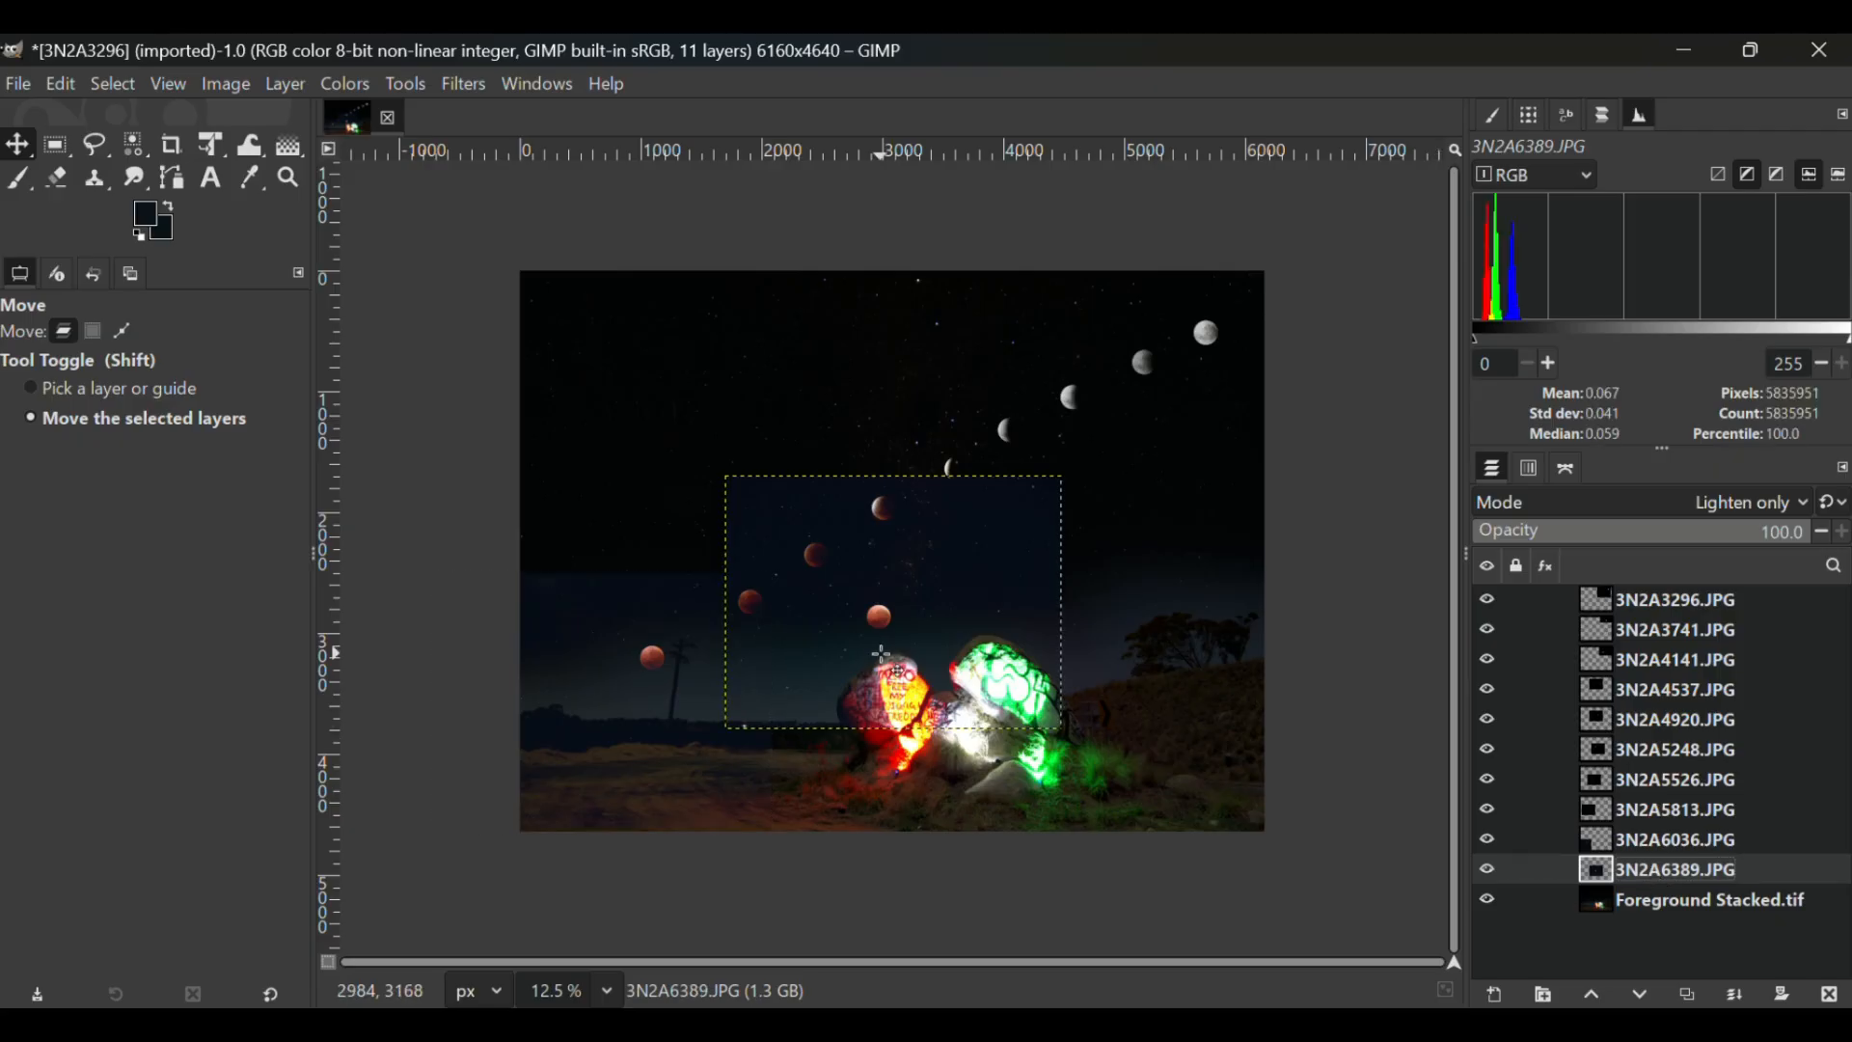
{"action": "mouse_move", "coordinate": [596, 758]}
{"action": "left_mouse_down"}
{"action": "mouse_move", "coordinate": [569, 738]}
{"action": "mouse_move", "coordinate": [592, 740]}
{"action": "left_mouse_up"}
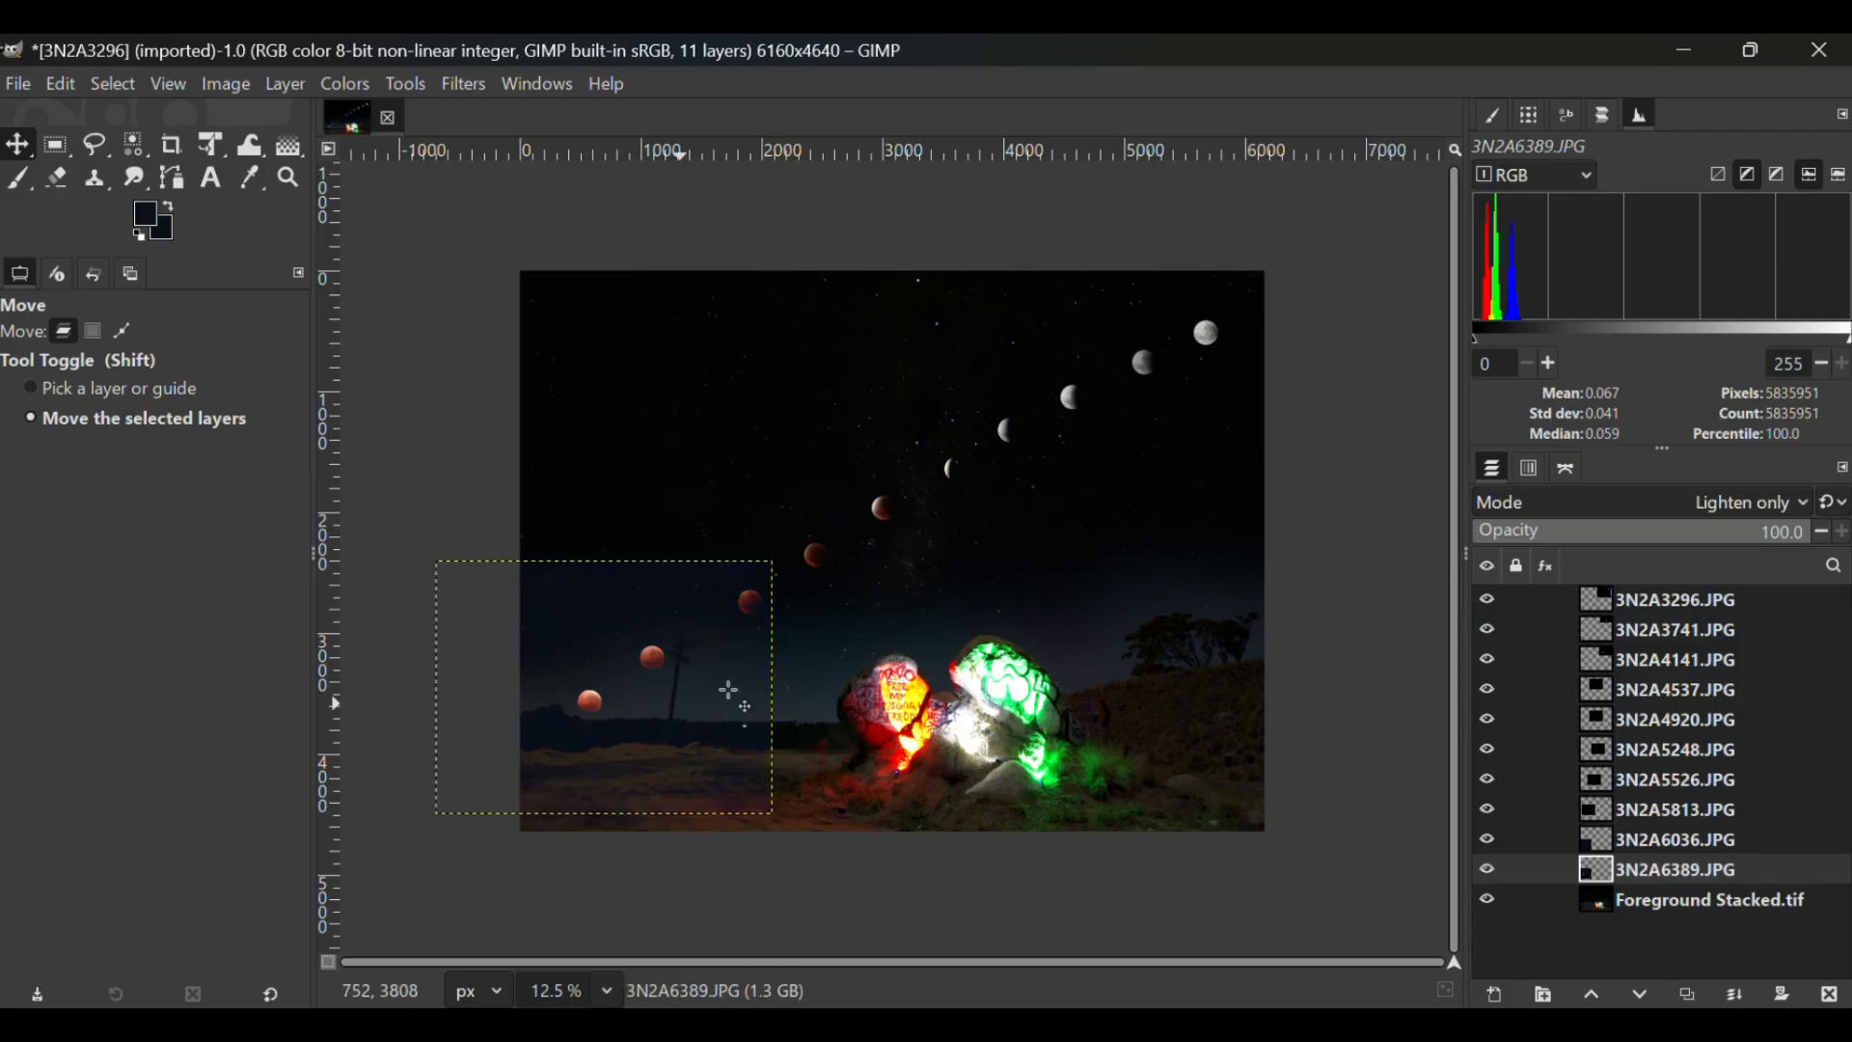
Step: Nudge the moons of layers 3N2A5813.JPG, 3N2A6036.JPG and 3N2A6389.JPG slightly down and left to even out the lower end of the diagonal
{"action": "left_click", "coordinate": [1663, 843]}
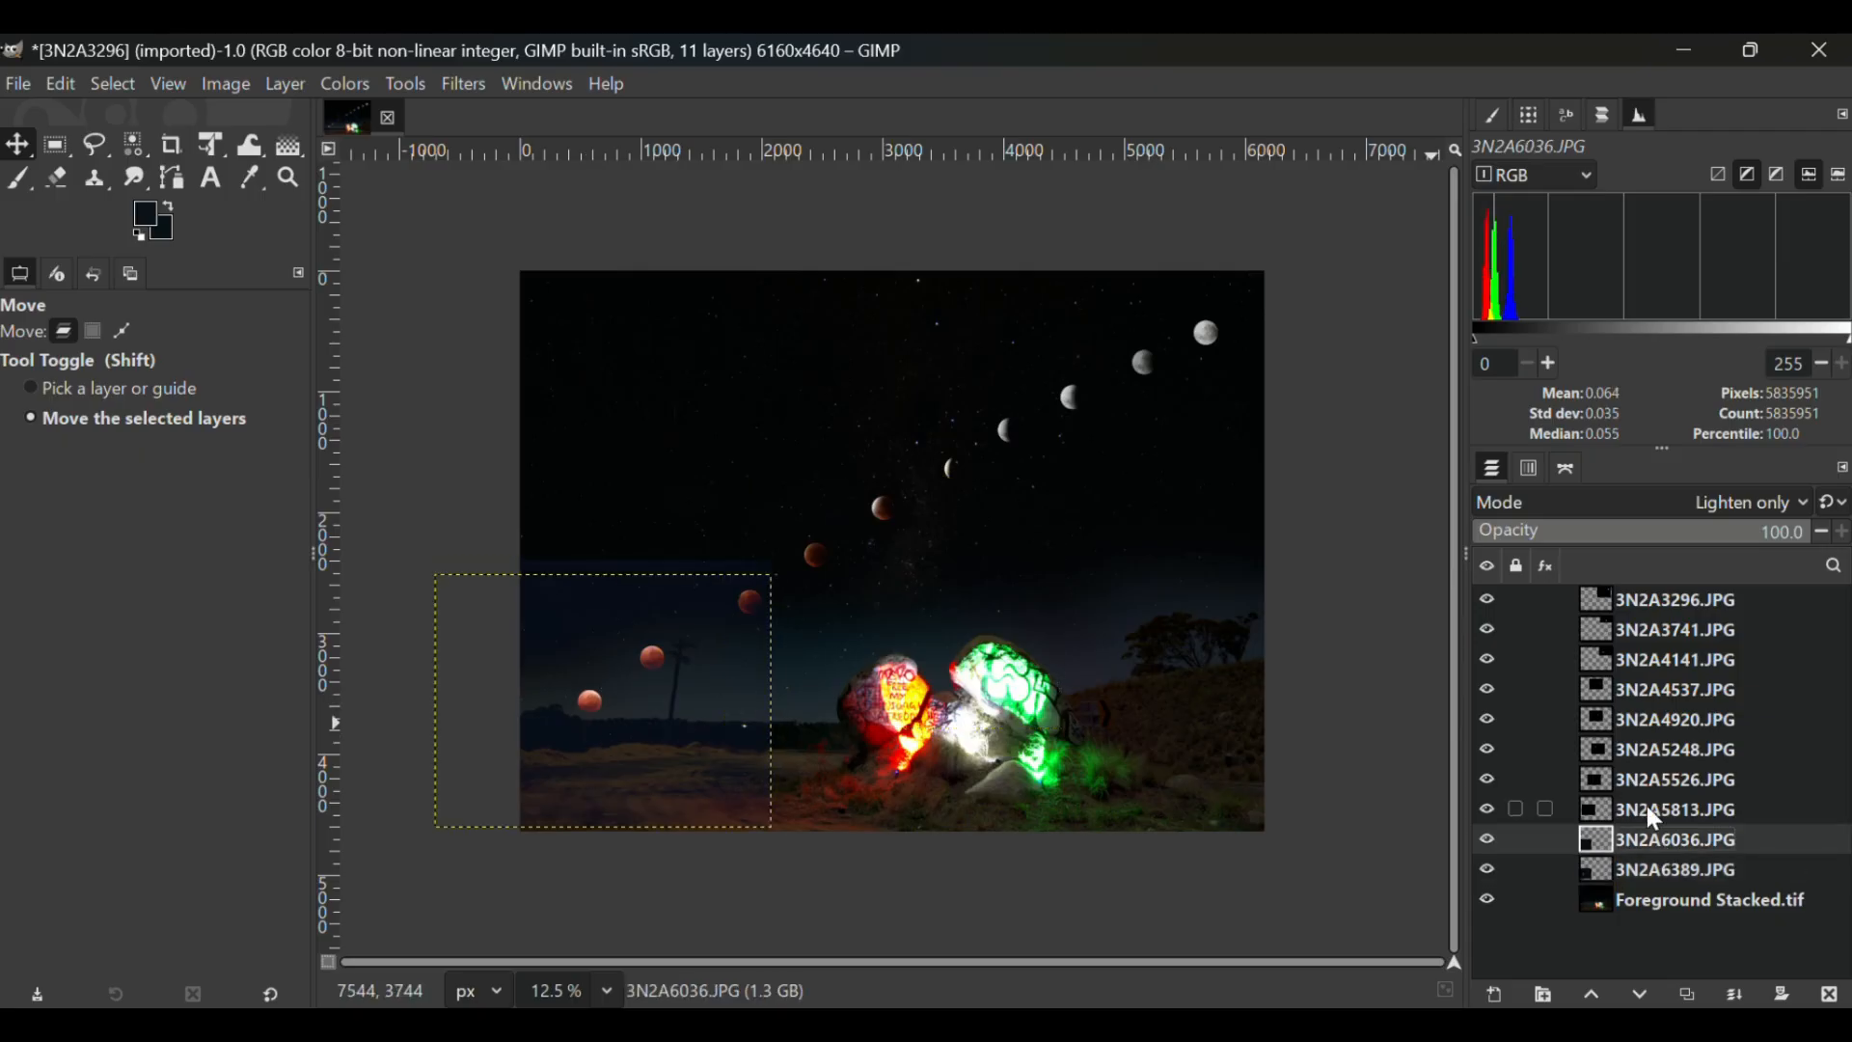
{"action": "left_click", "coordinate": [1648, 808]}
{"action": "left_click_drag", "start_coordinate": [789, 640], "coordinate": [769, 650]}
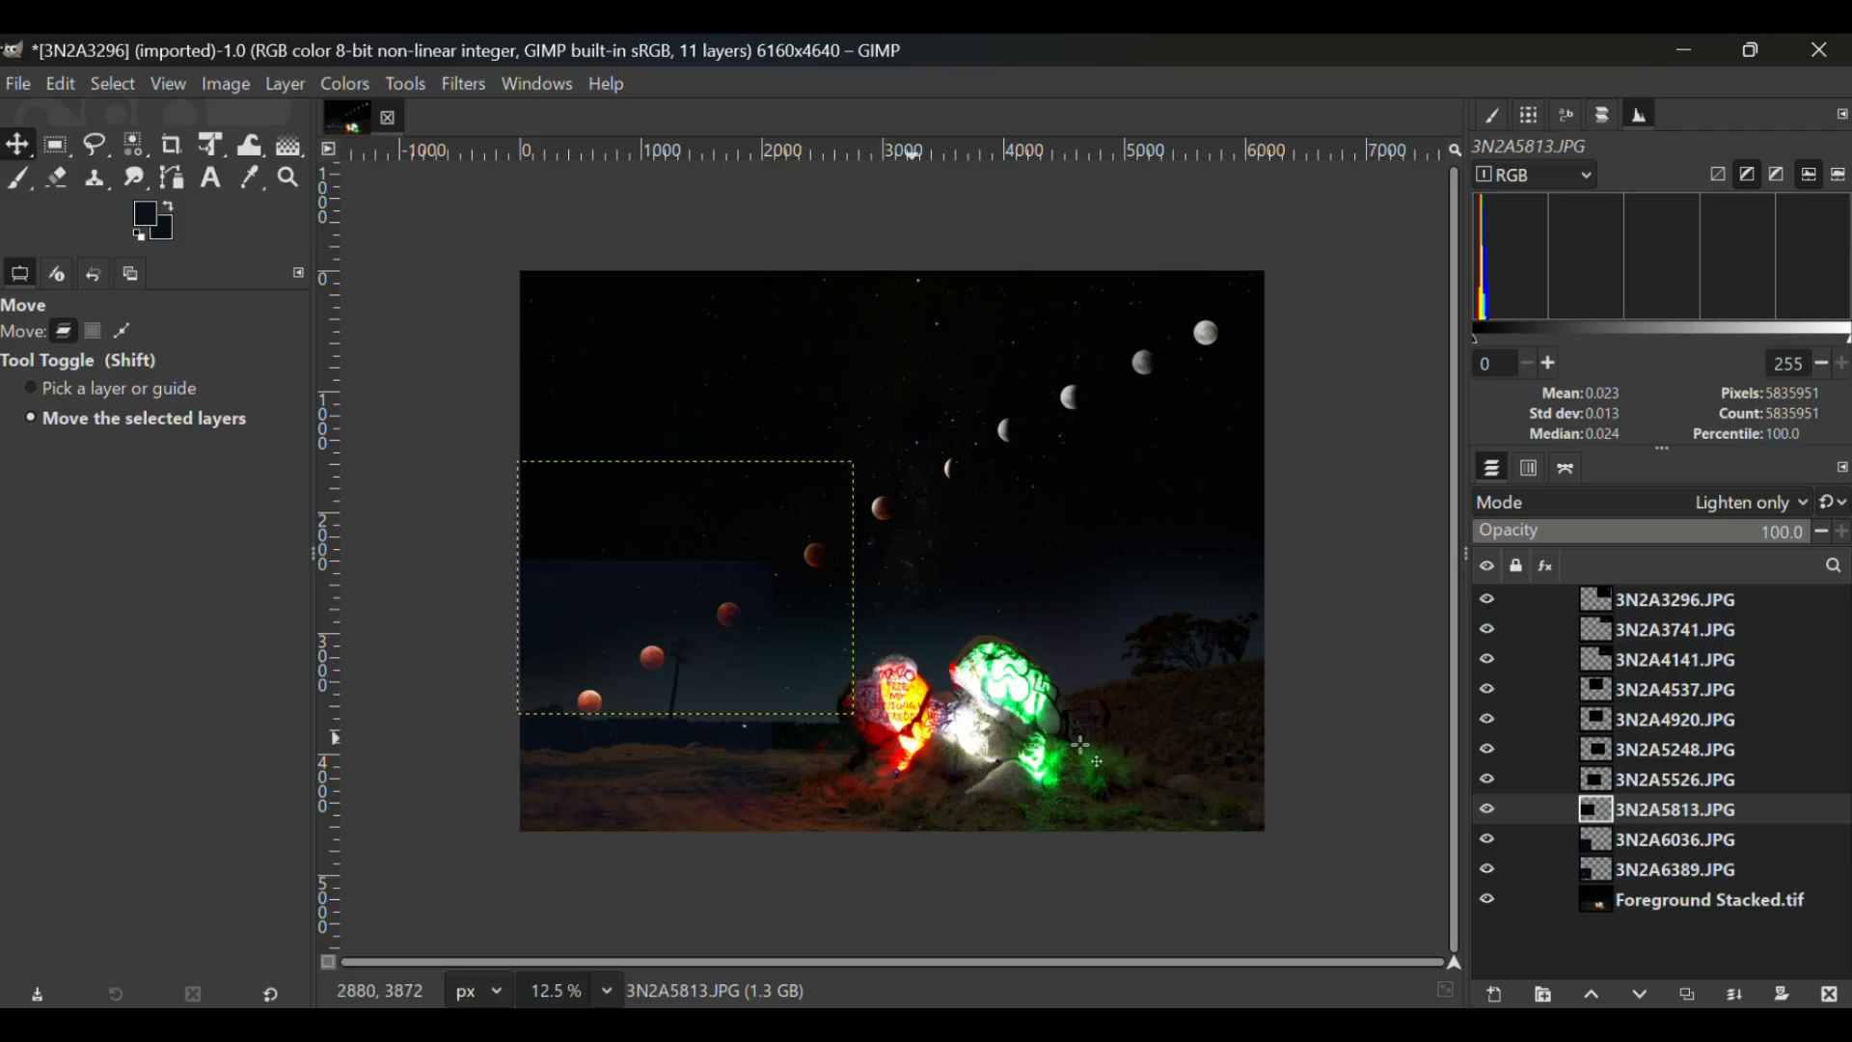
{"action": "left_click", "coordinate": [1665, 843]}
{"action": "left_click_drag", "start_coordinate": [705, 710], "coordinate": [703, 722]}
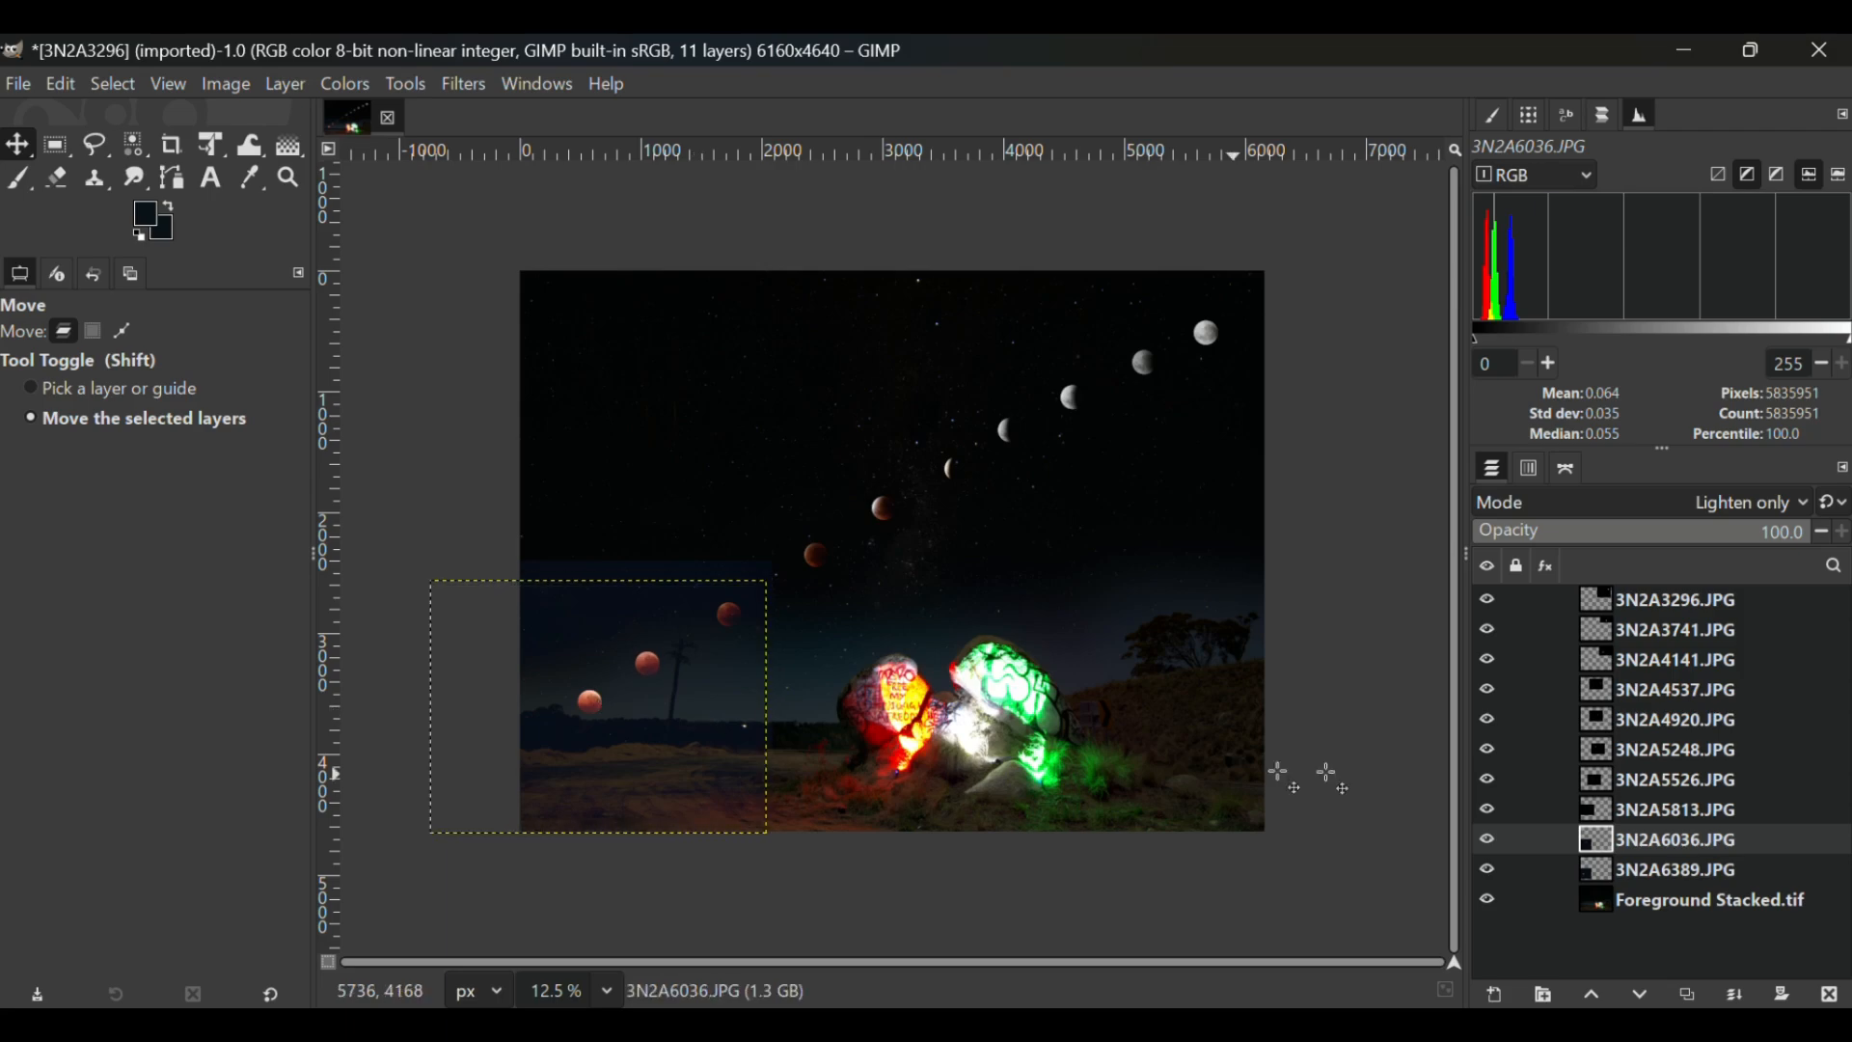
{"action": "left_click", "coordinate": [1630, 874]}
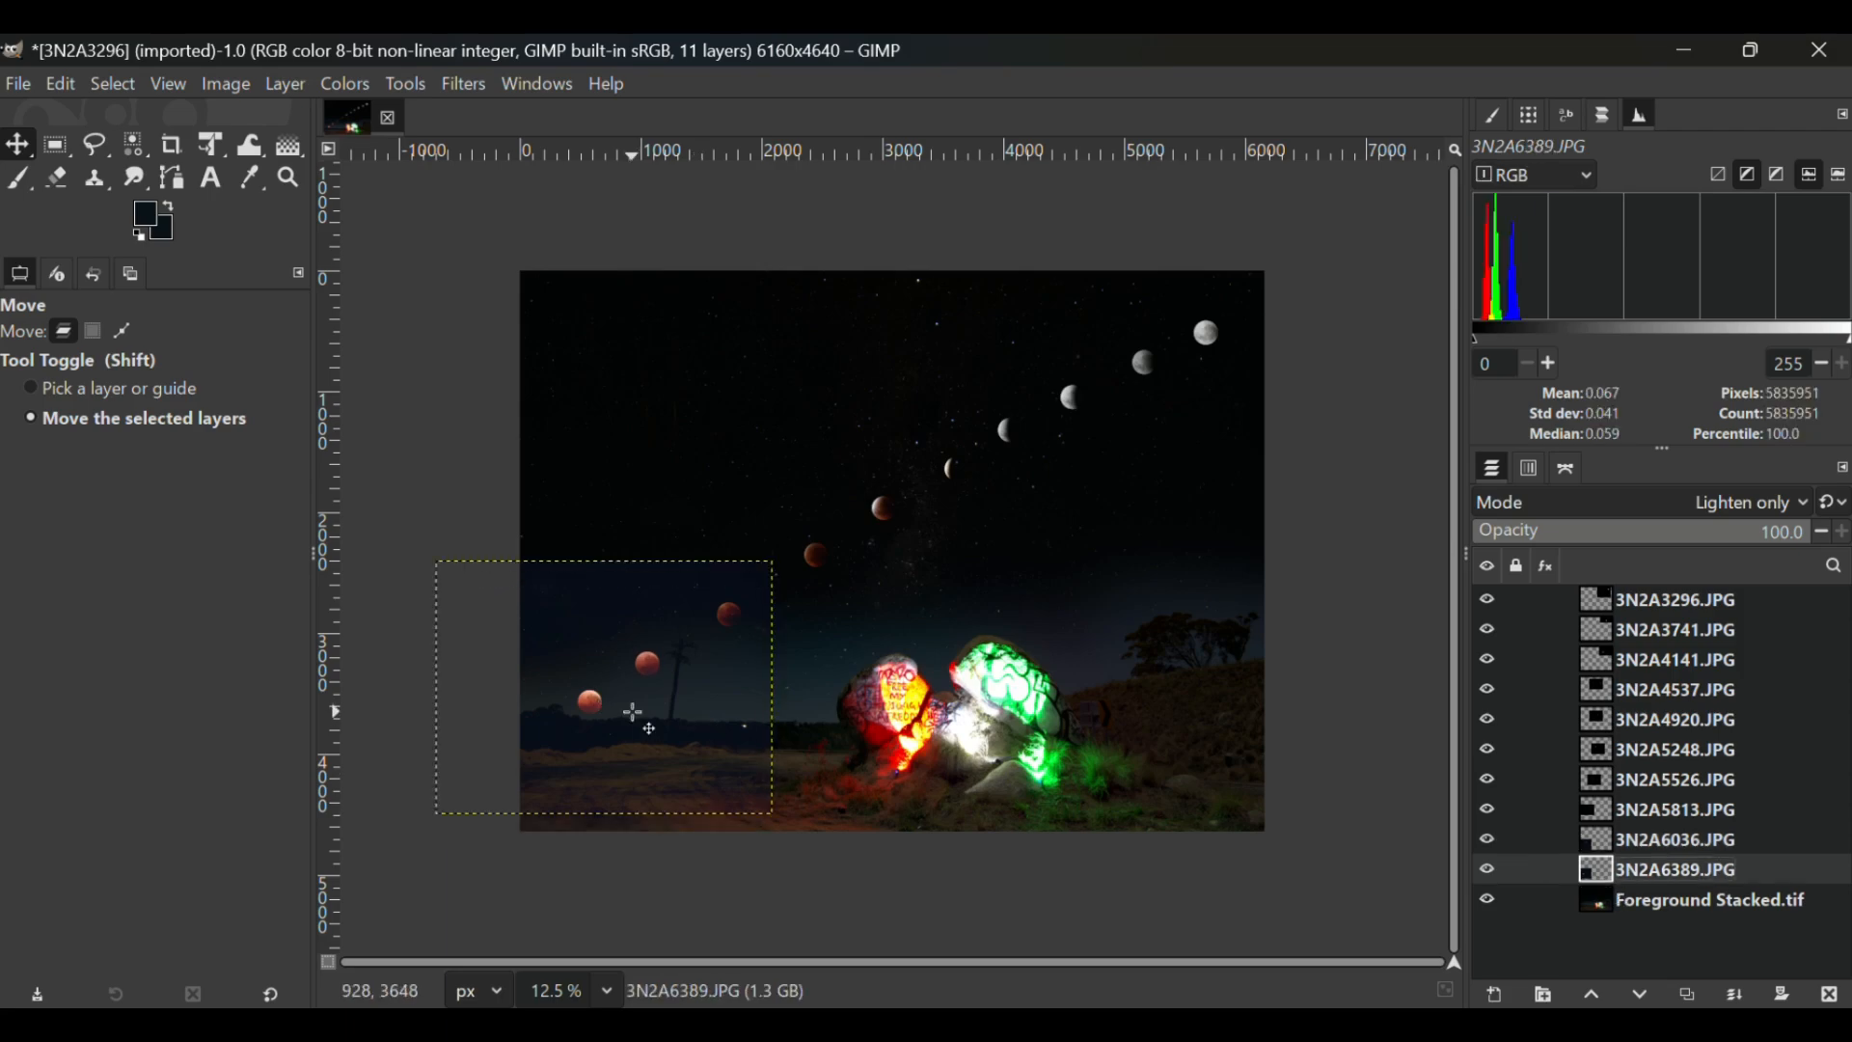
{"action": "left_click_drag", "start_coordinate": [633, 713], "coordinate": [625, 716]}
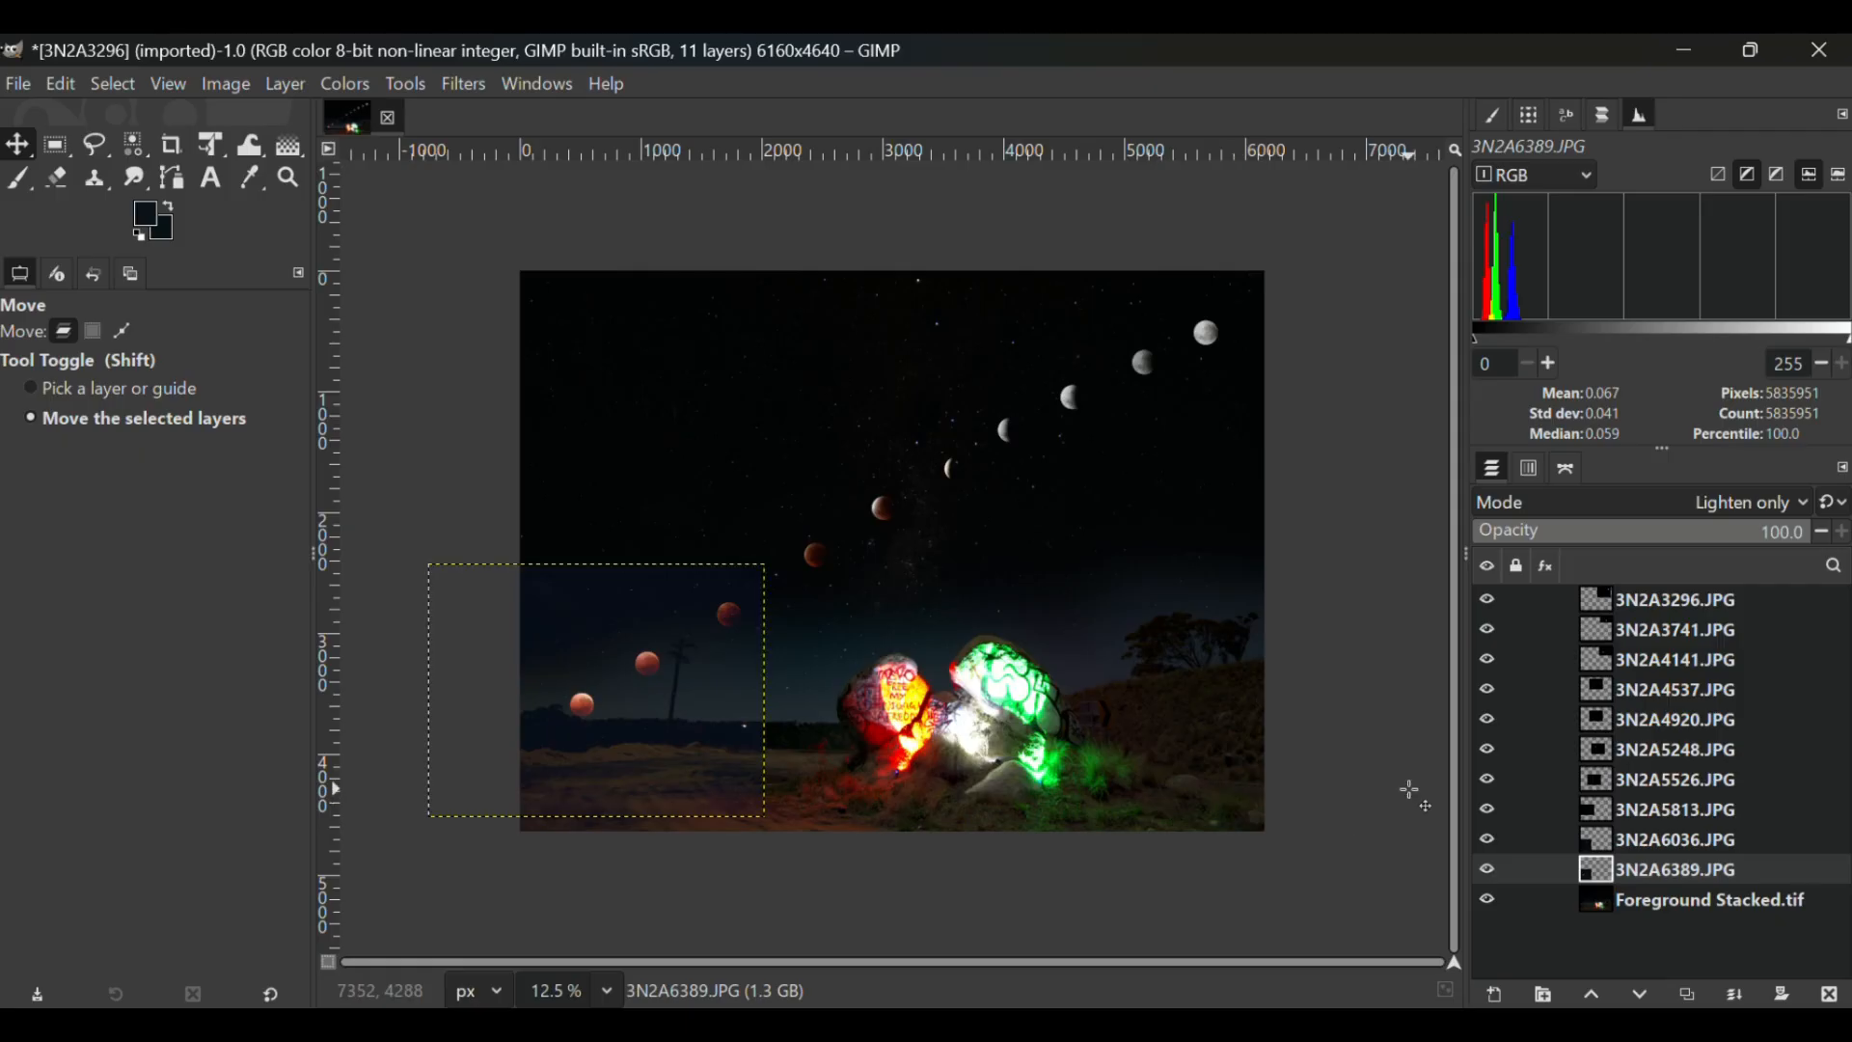
Step: Darken the sky background of layer 3N2A6389.JPG with Levels, setting the input black point to 19
{"action": "left_click", "coordinate": [1670, 608]}
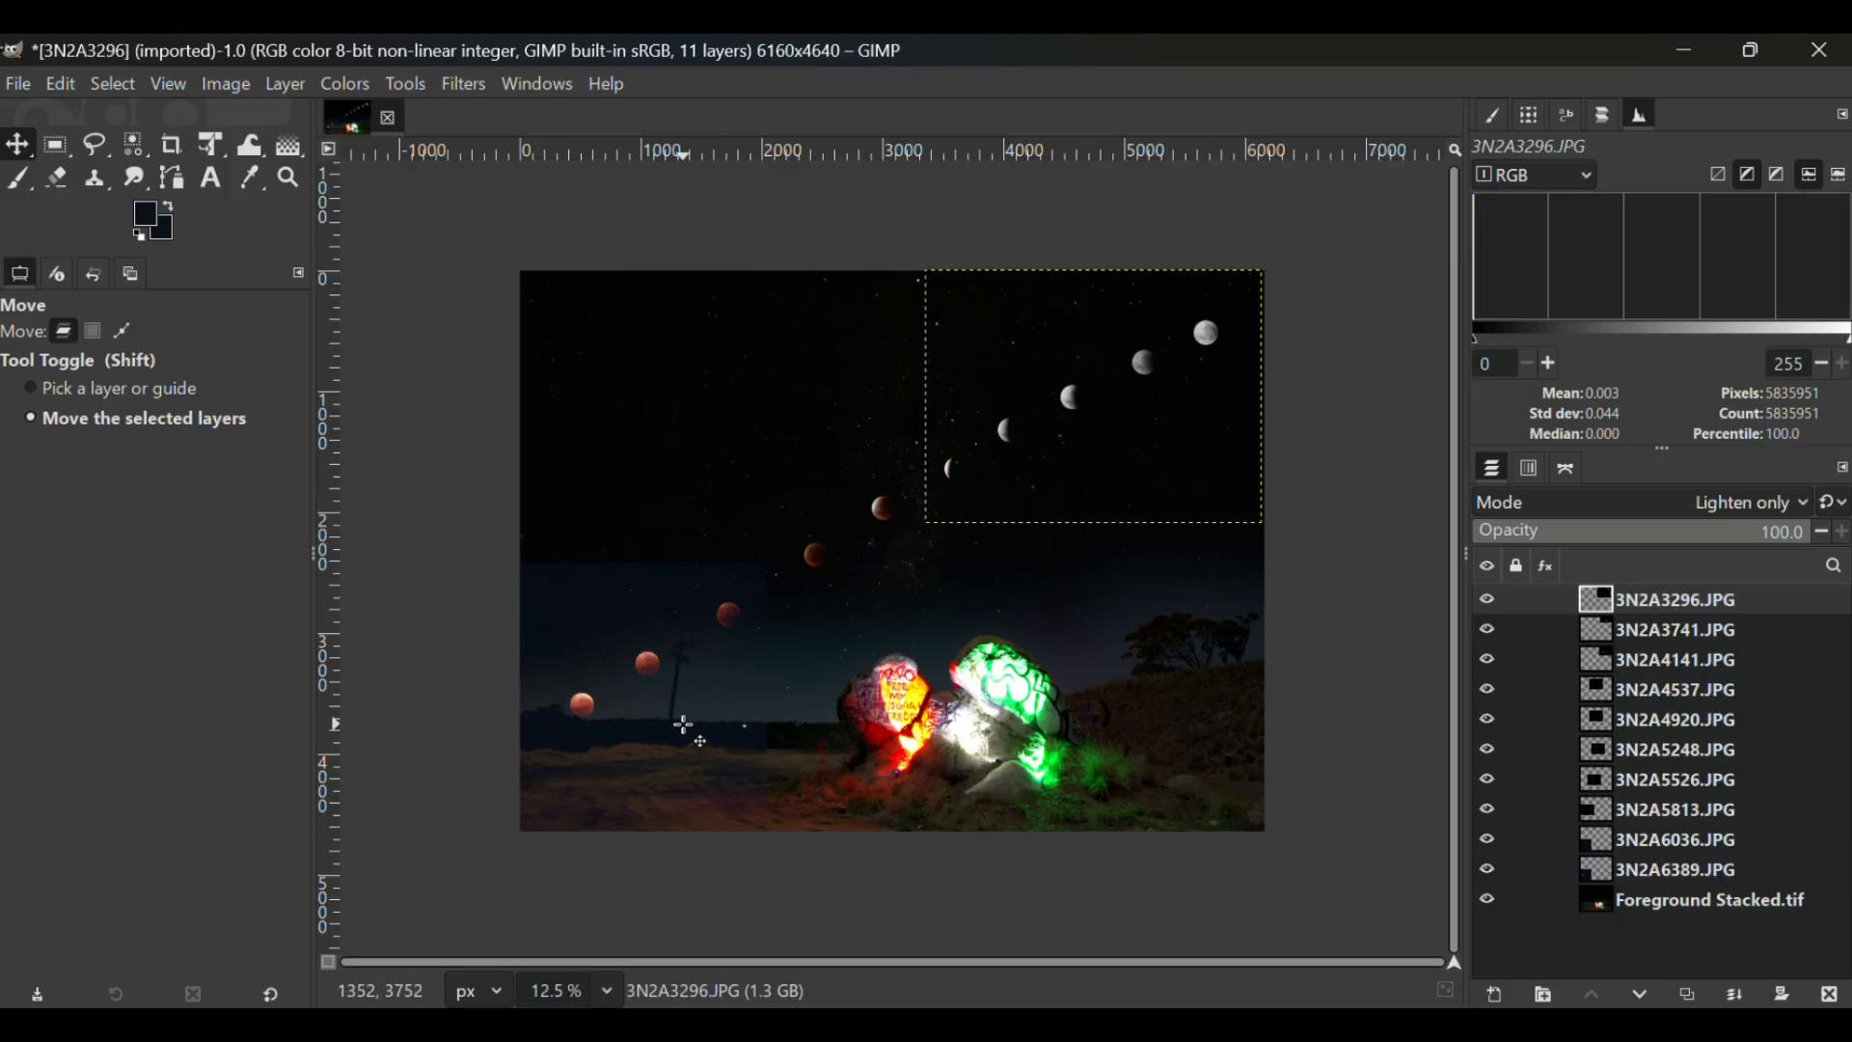
{"action": "left_click", "coordinate": [1656, 883]}
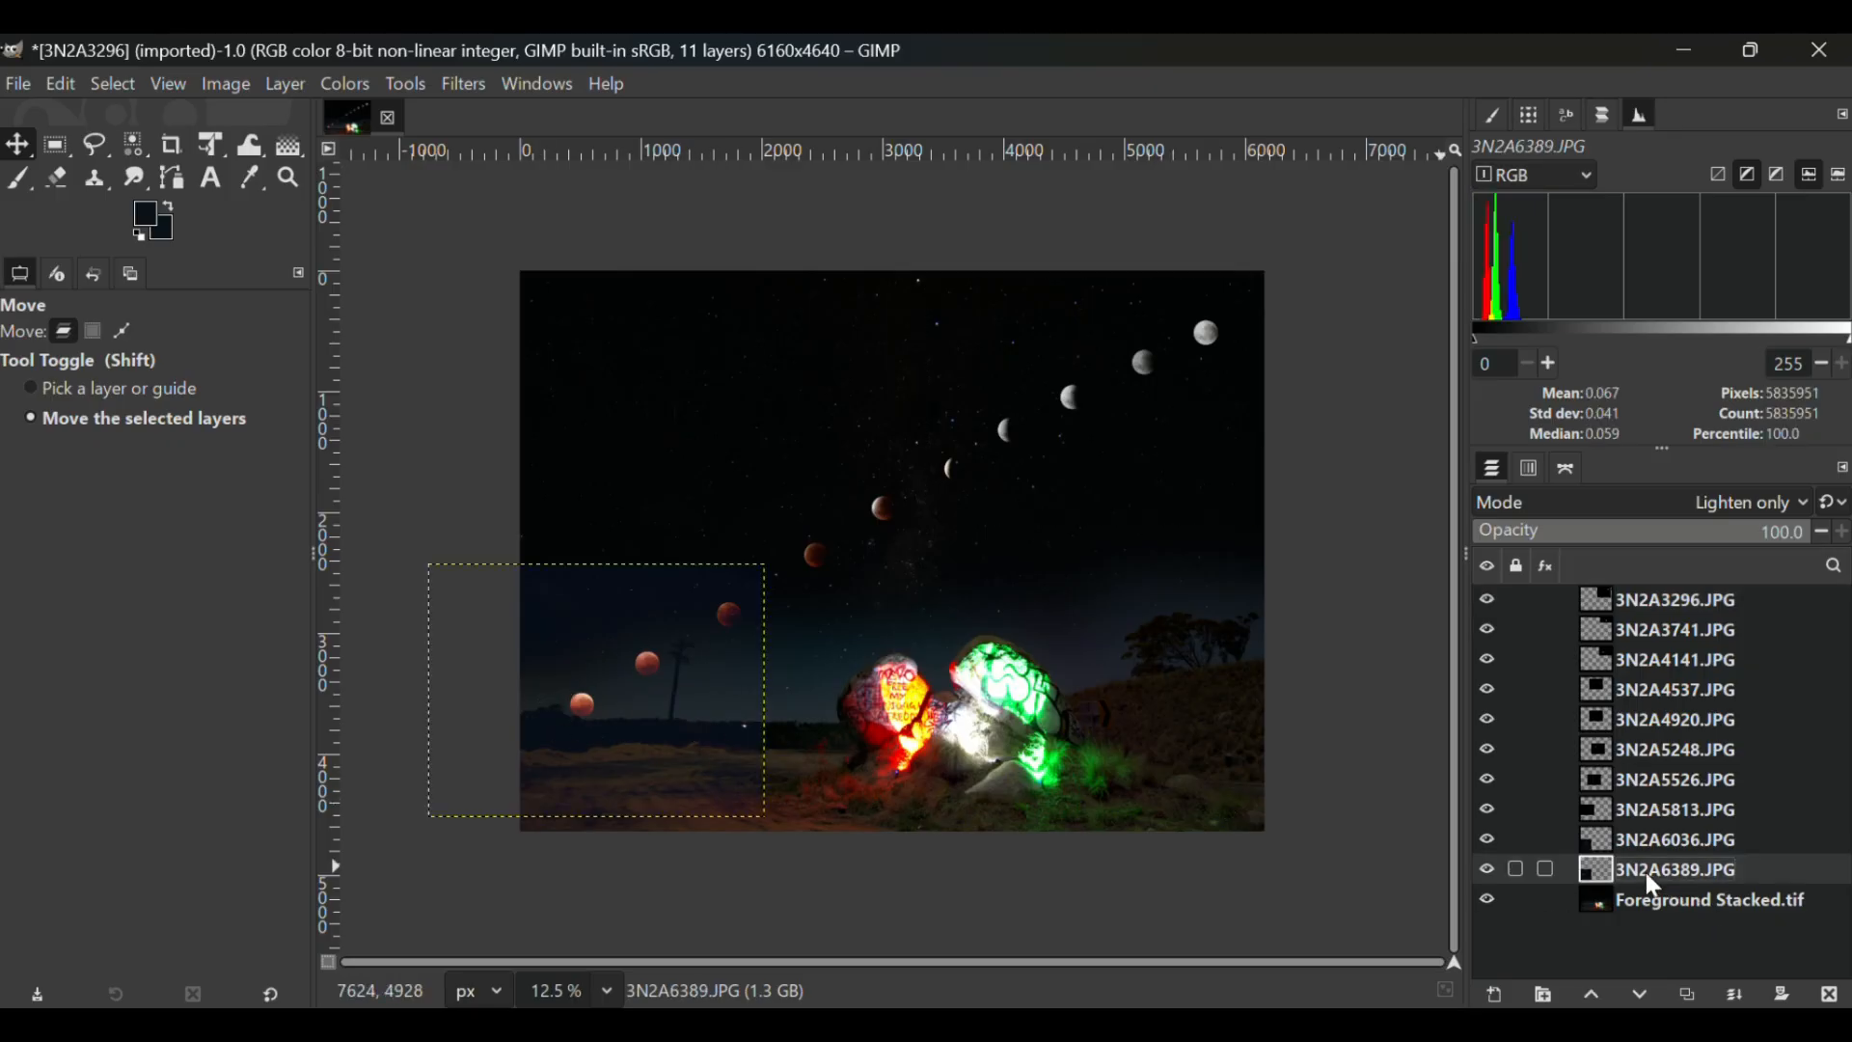
{"action": "left_click", "coordinate": [1662, 820]}
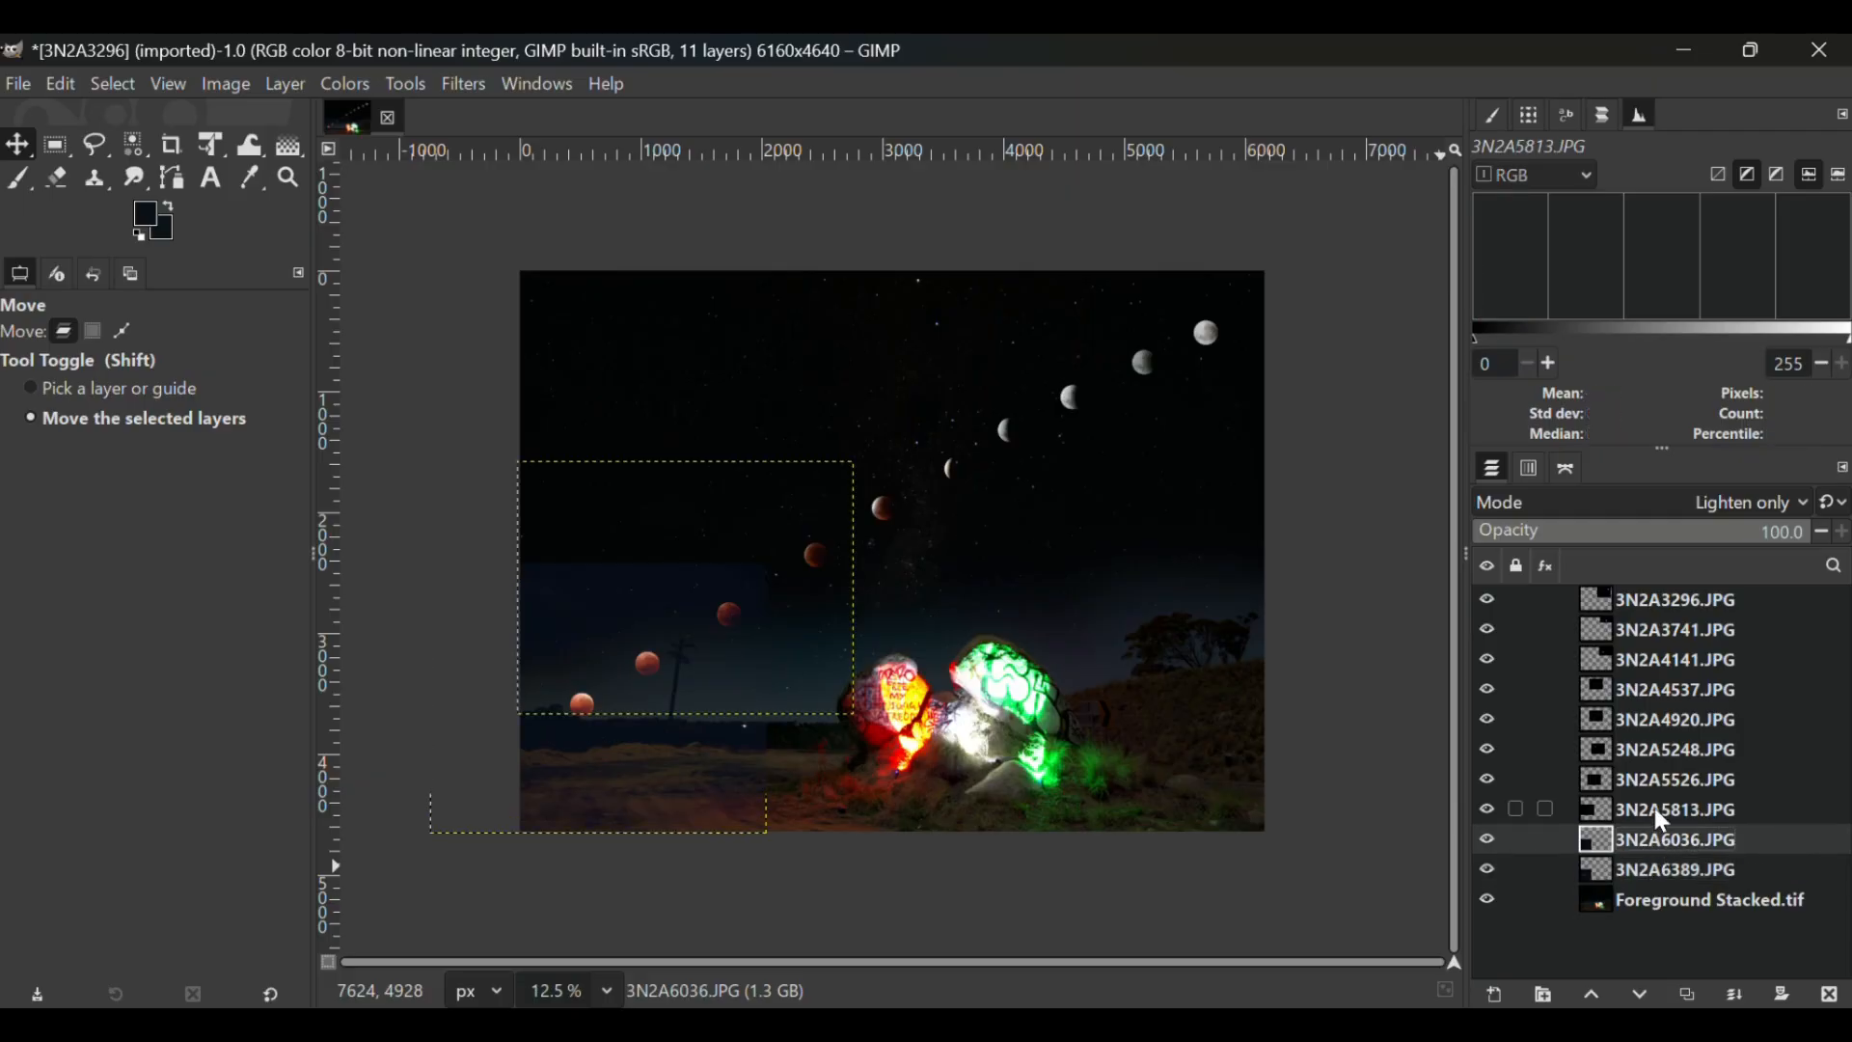
{"action": "left_click", "coordinate": [1642, 874]}
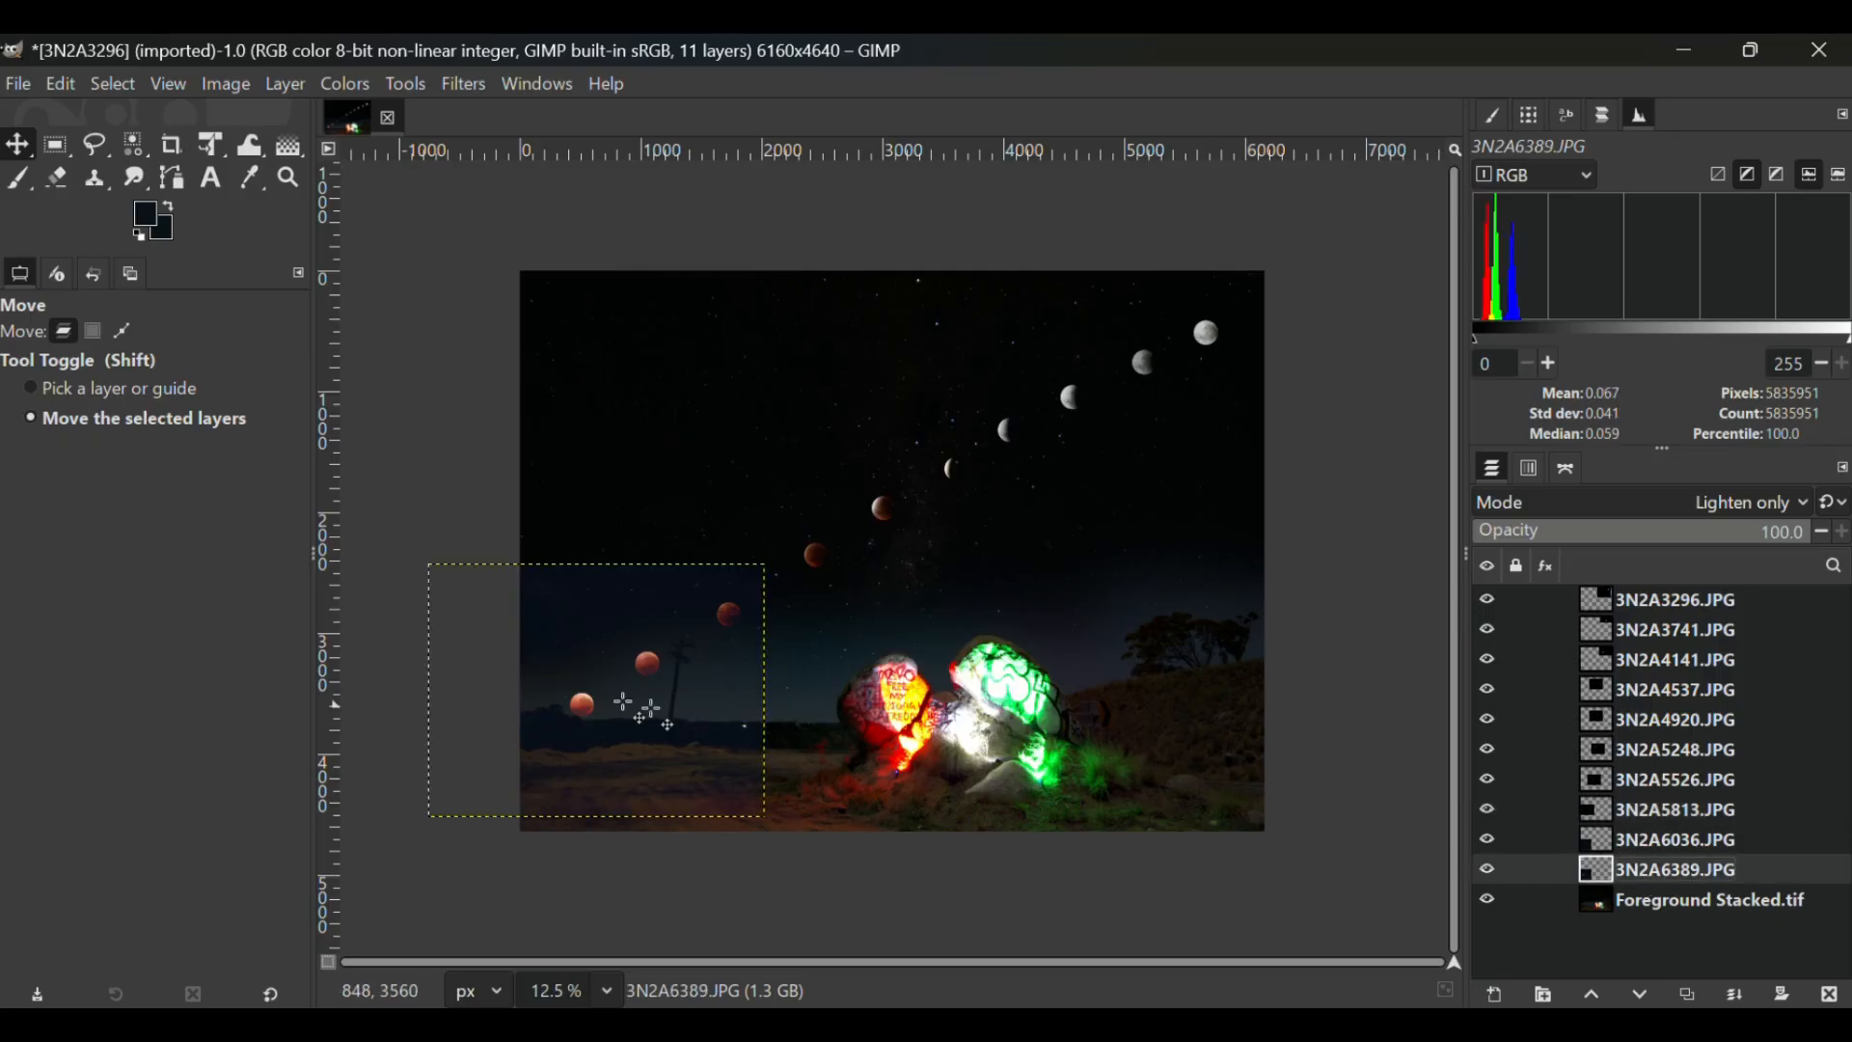
{"action": "left_click", "coordinate": [347, 87]}
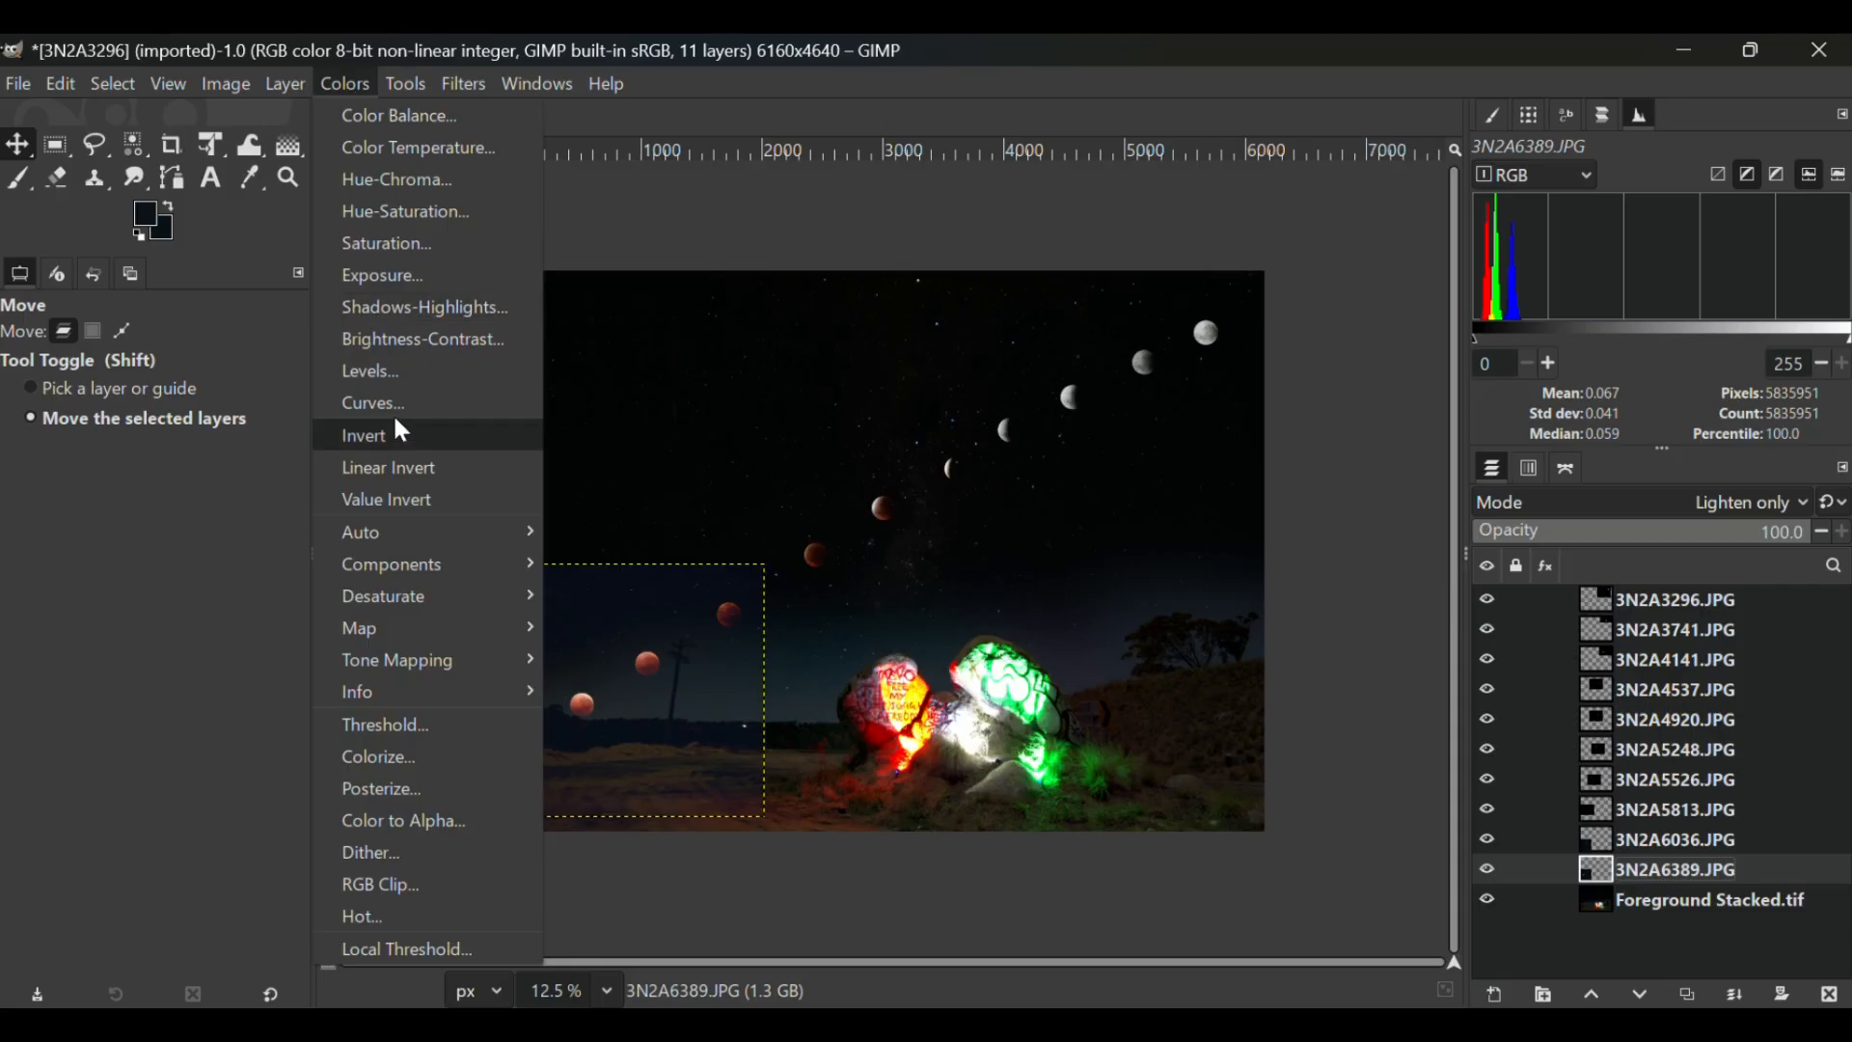
{"action": "left_click", "coordinate": [393, 373]}
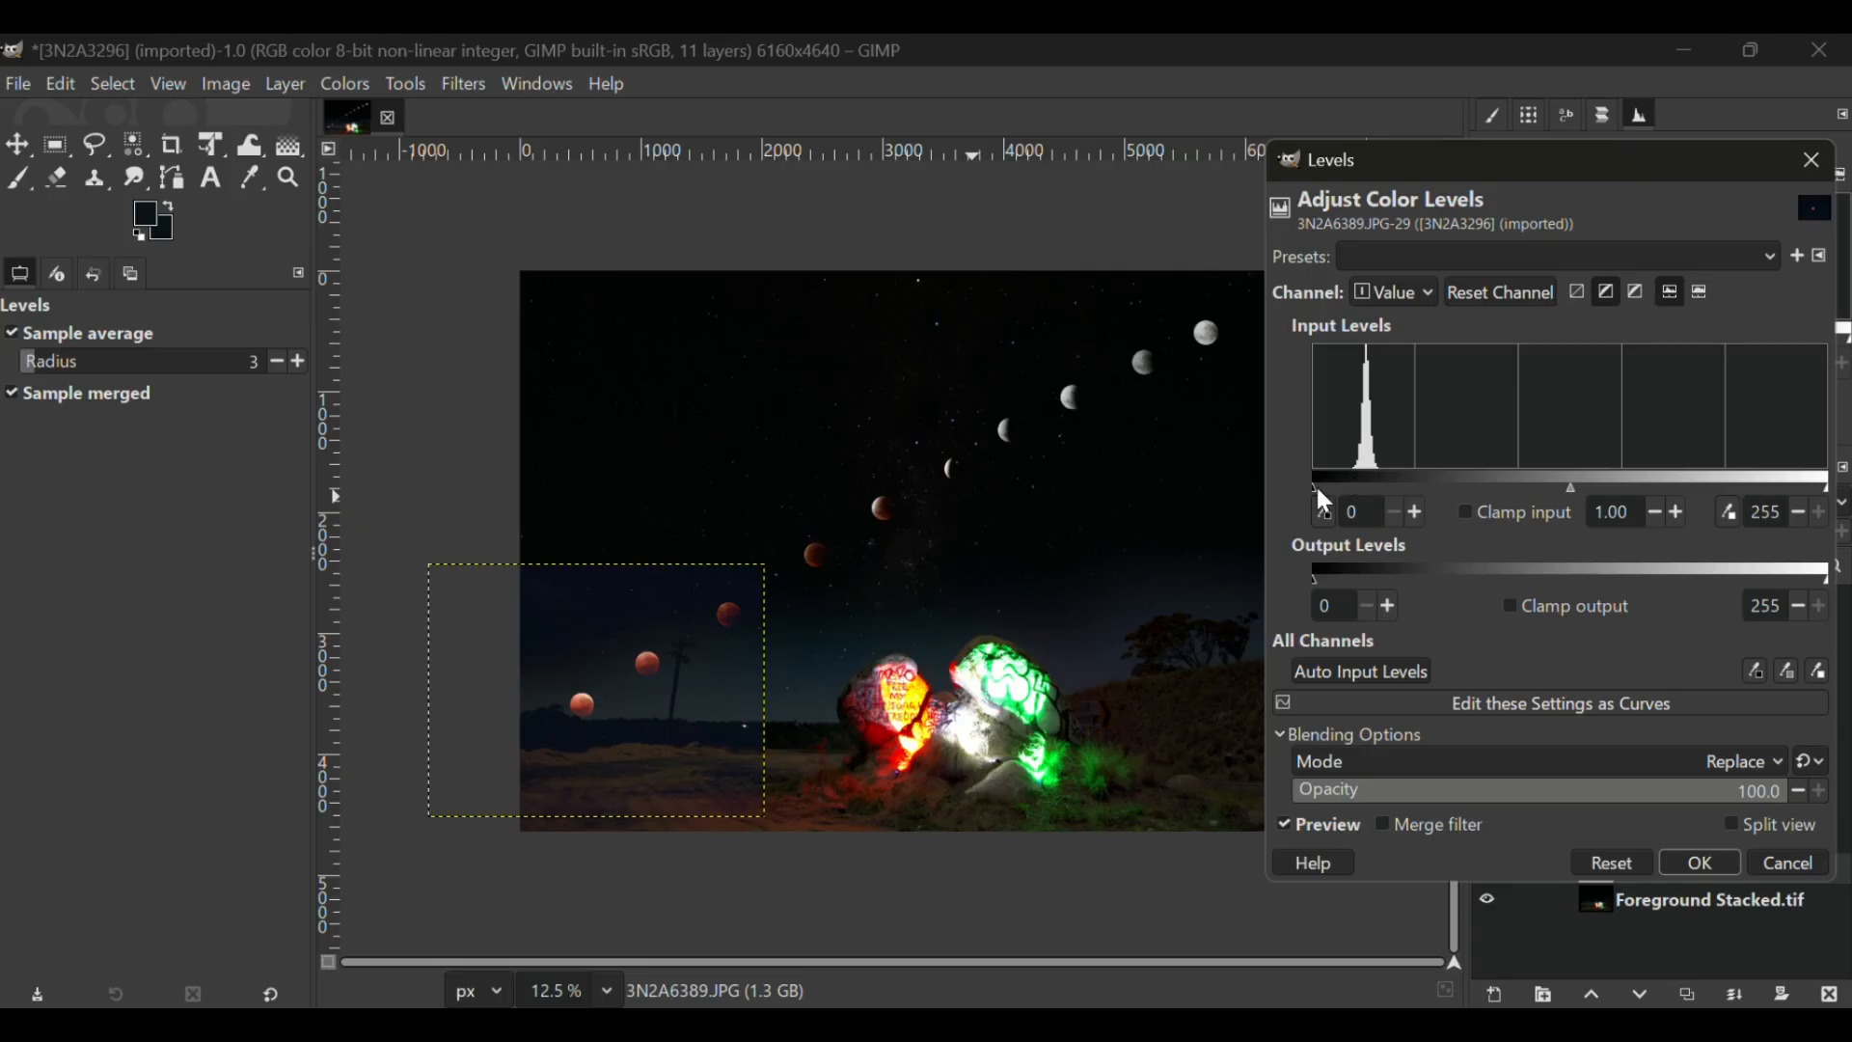
{"action": "left_click_drag", "start_coordinate": [1314, 485], "coordinate": [1349, 485]}
{"action": "left_click", "coordinate": [1287, 827]}
{"action": "left_click", "coordinate": [1288, 827]}
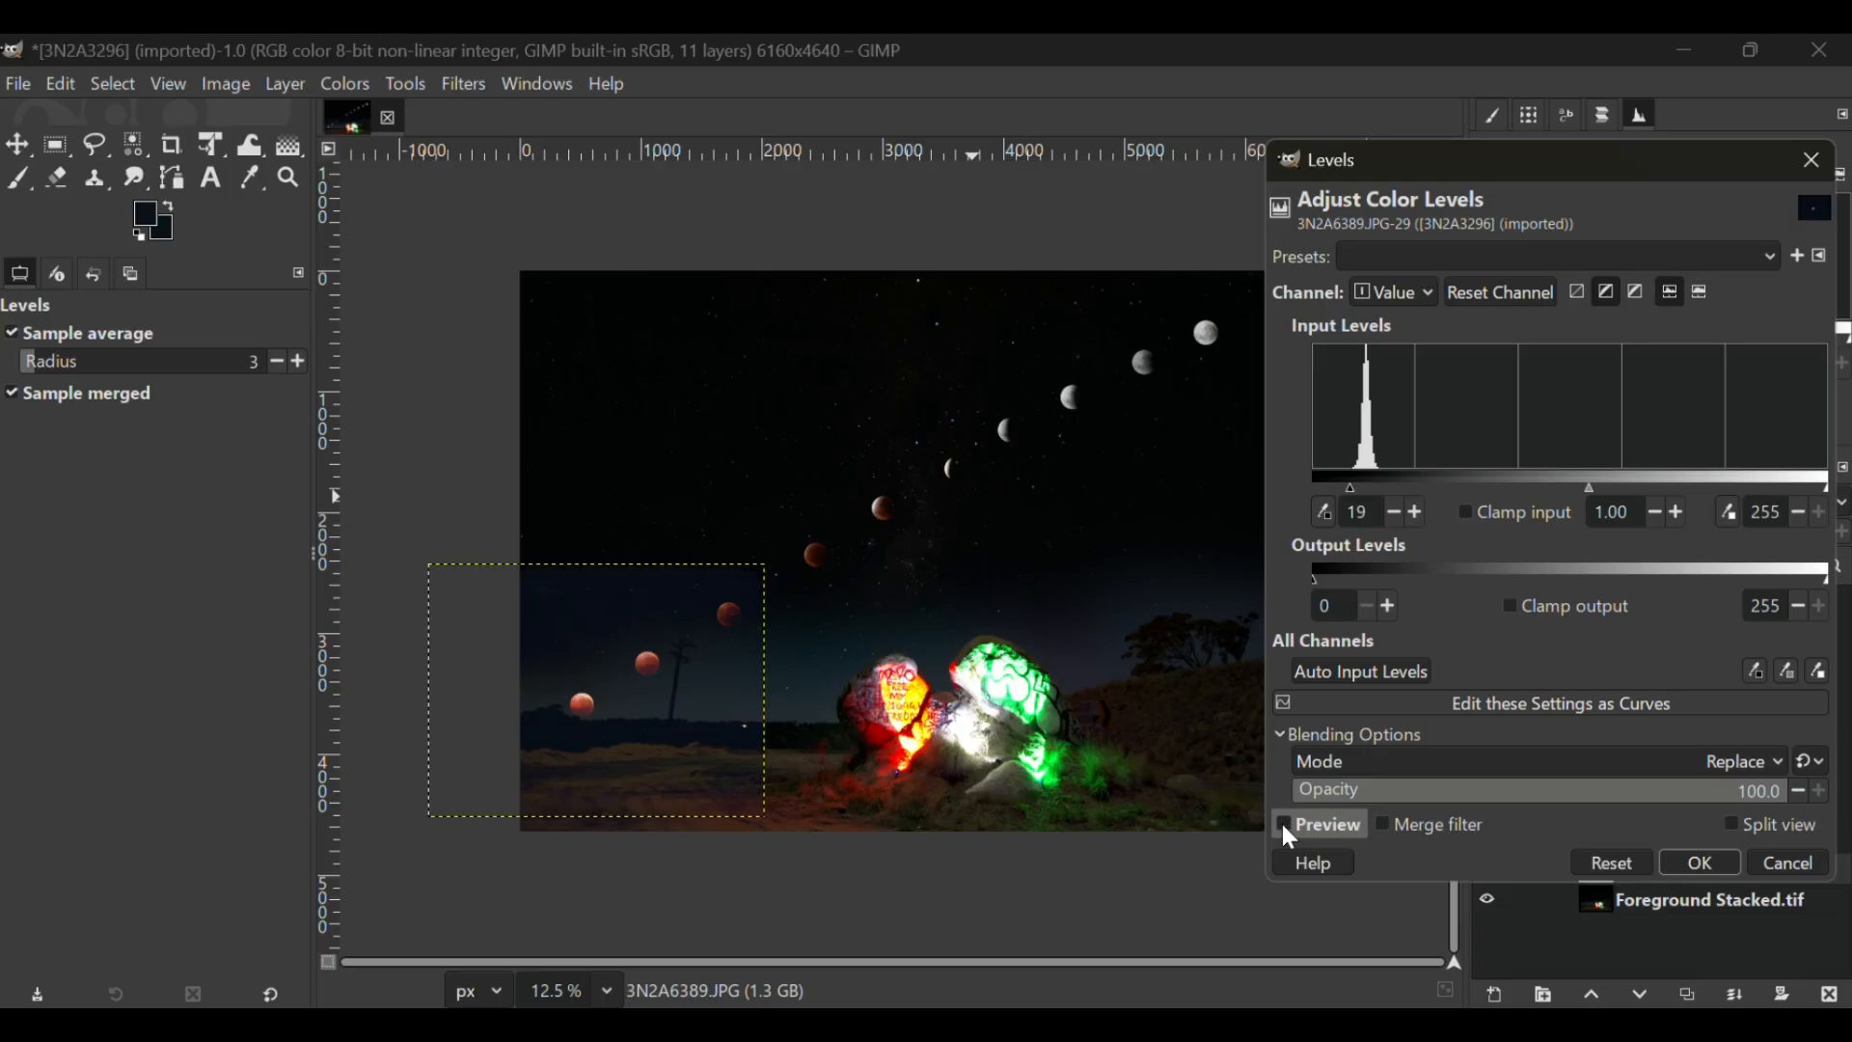
{"action": "left_click", "coordinate": [1702, 862]}
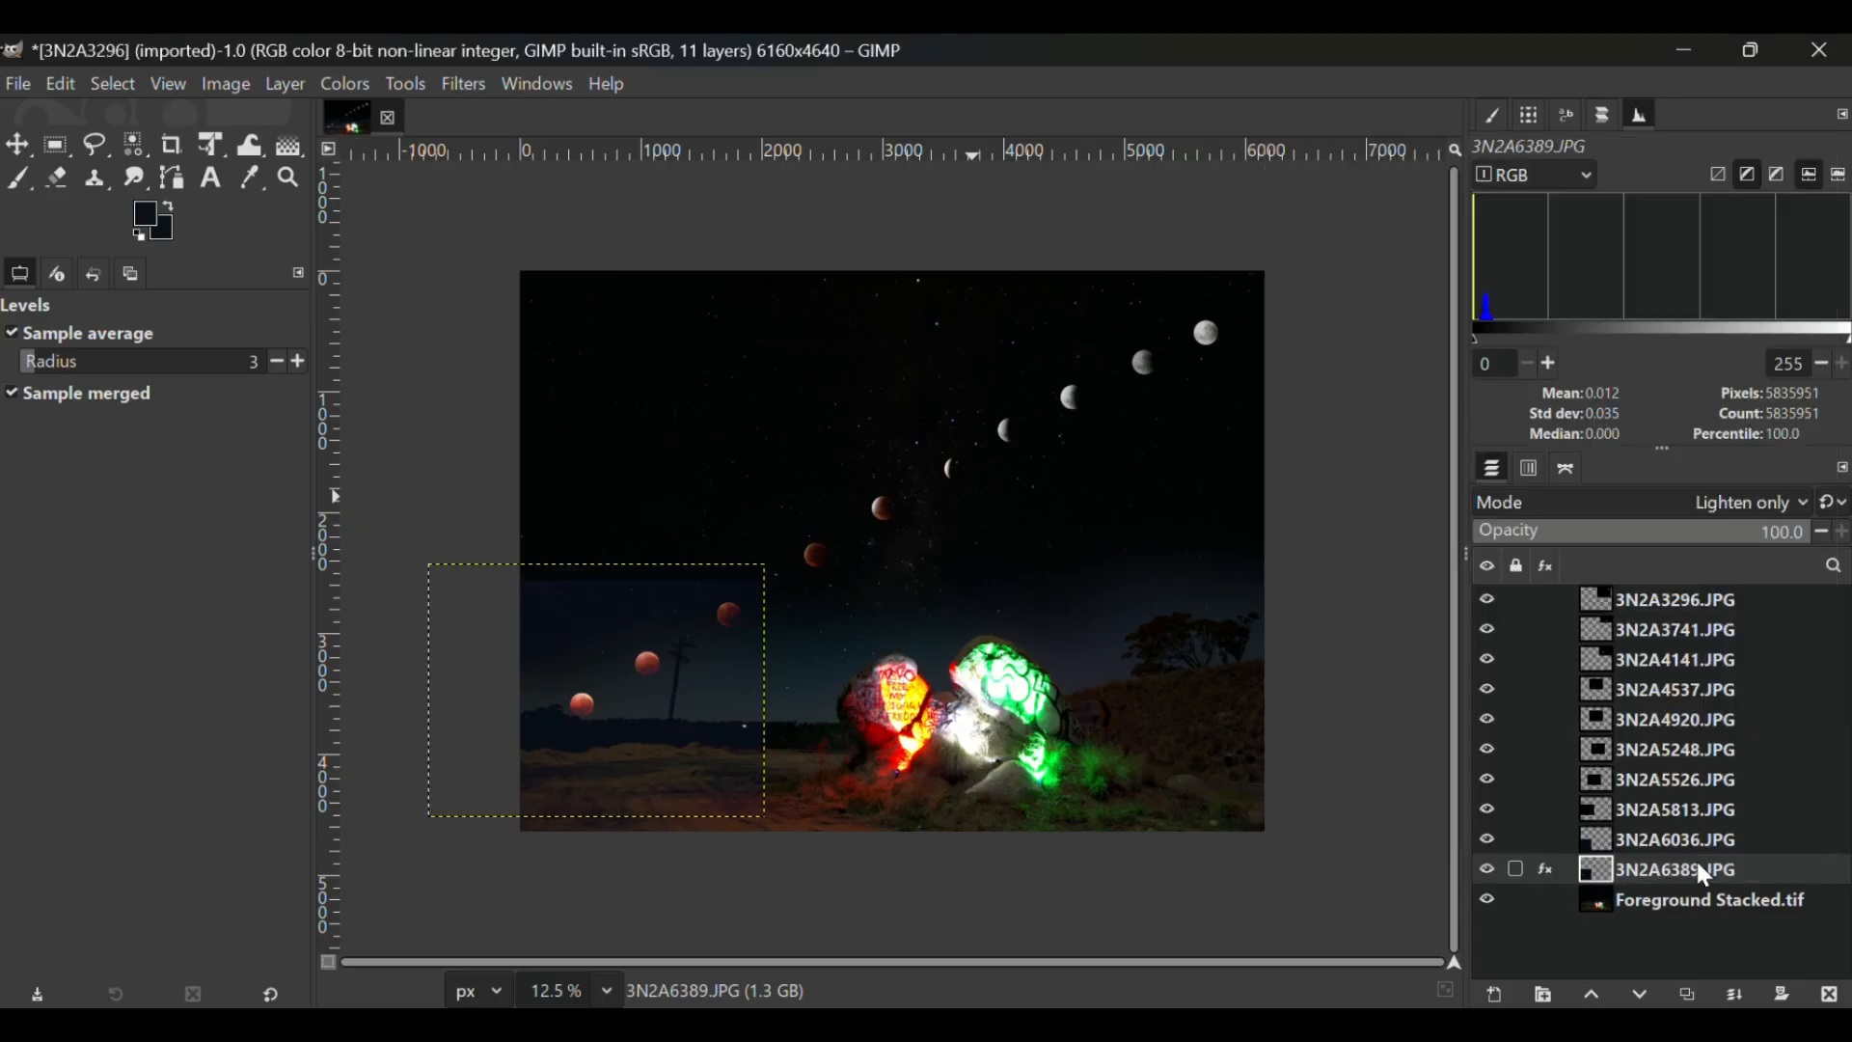
Step: Apply Levels to layer 3N2A6036.JPG with an input black point of 19, comparing the preview before and after
{"action": "left_click", "coordinate": [1644, 838]}
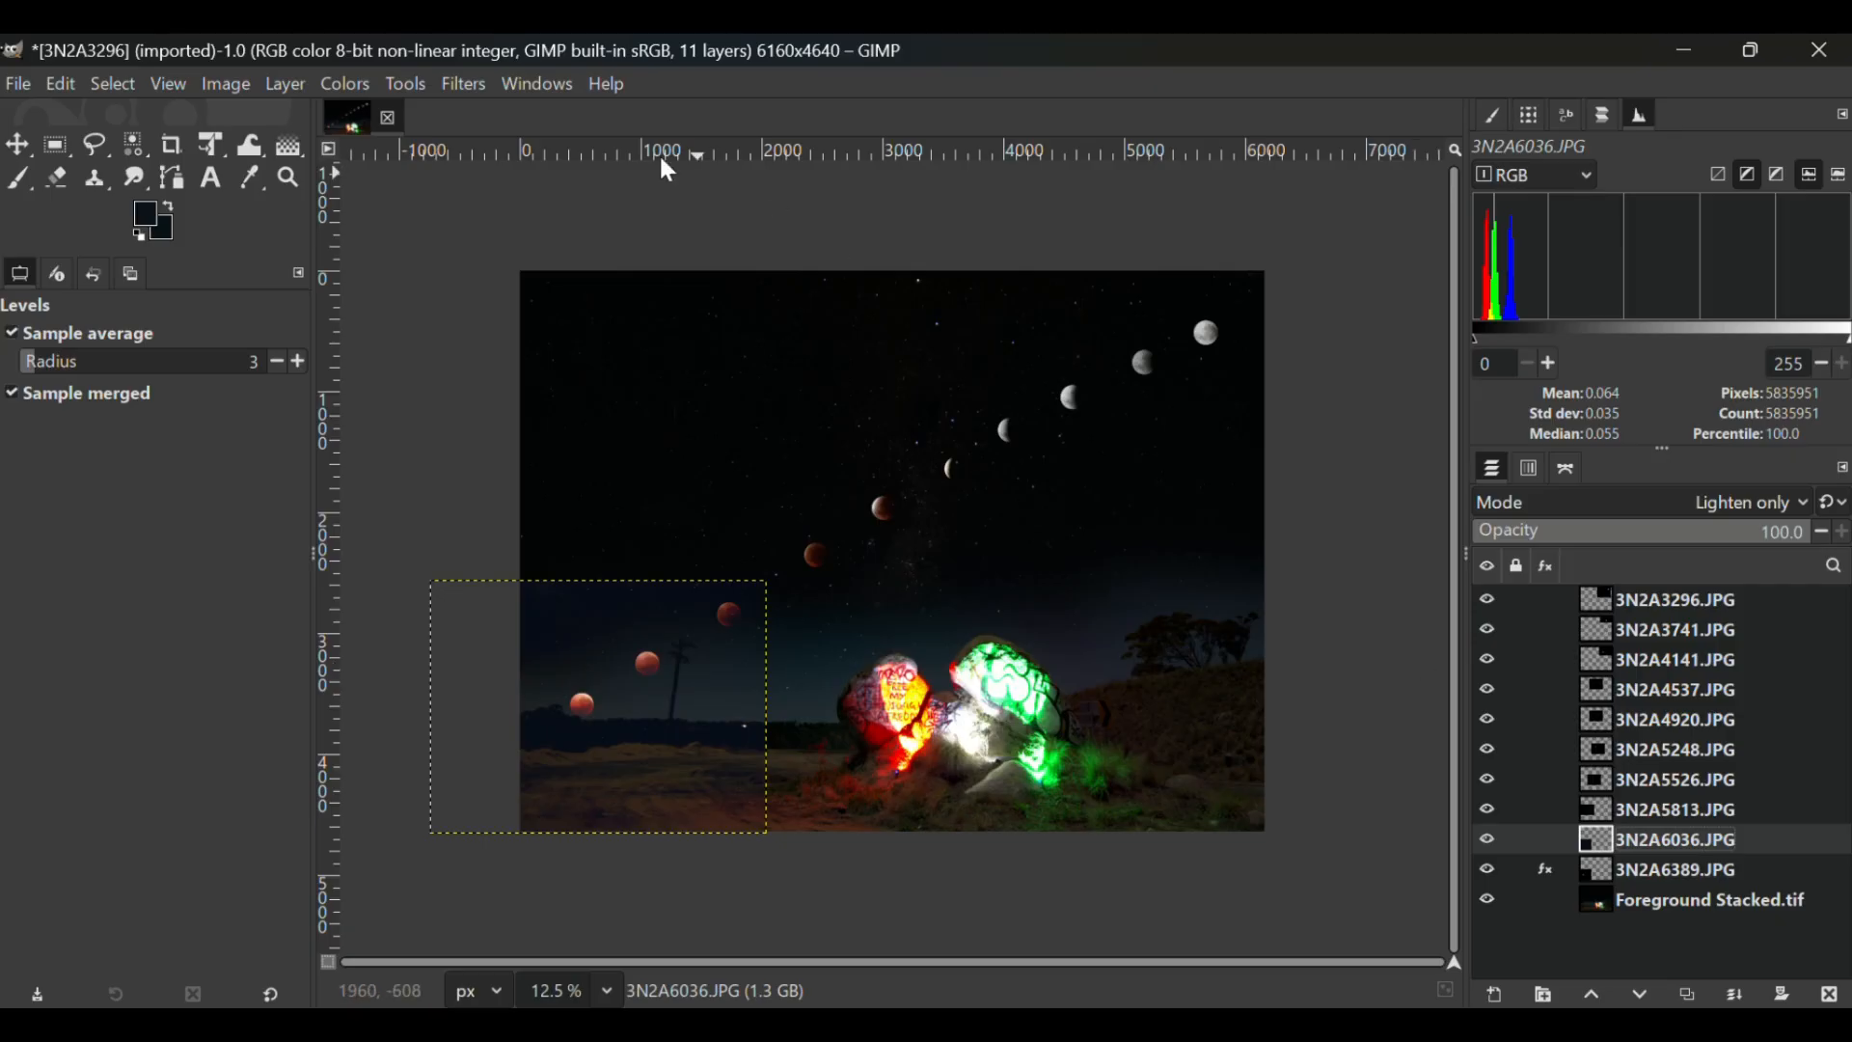
{"action": "left_click", "coordinate": [345, 85]}
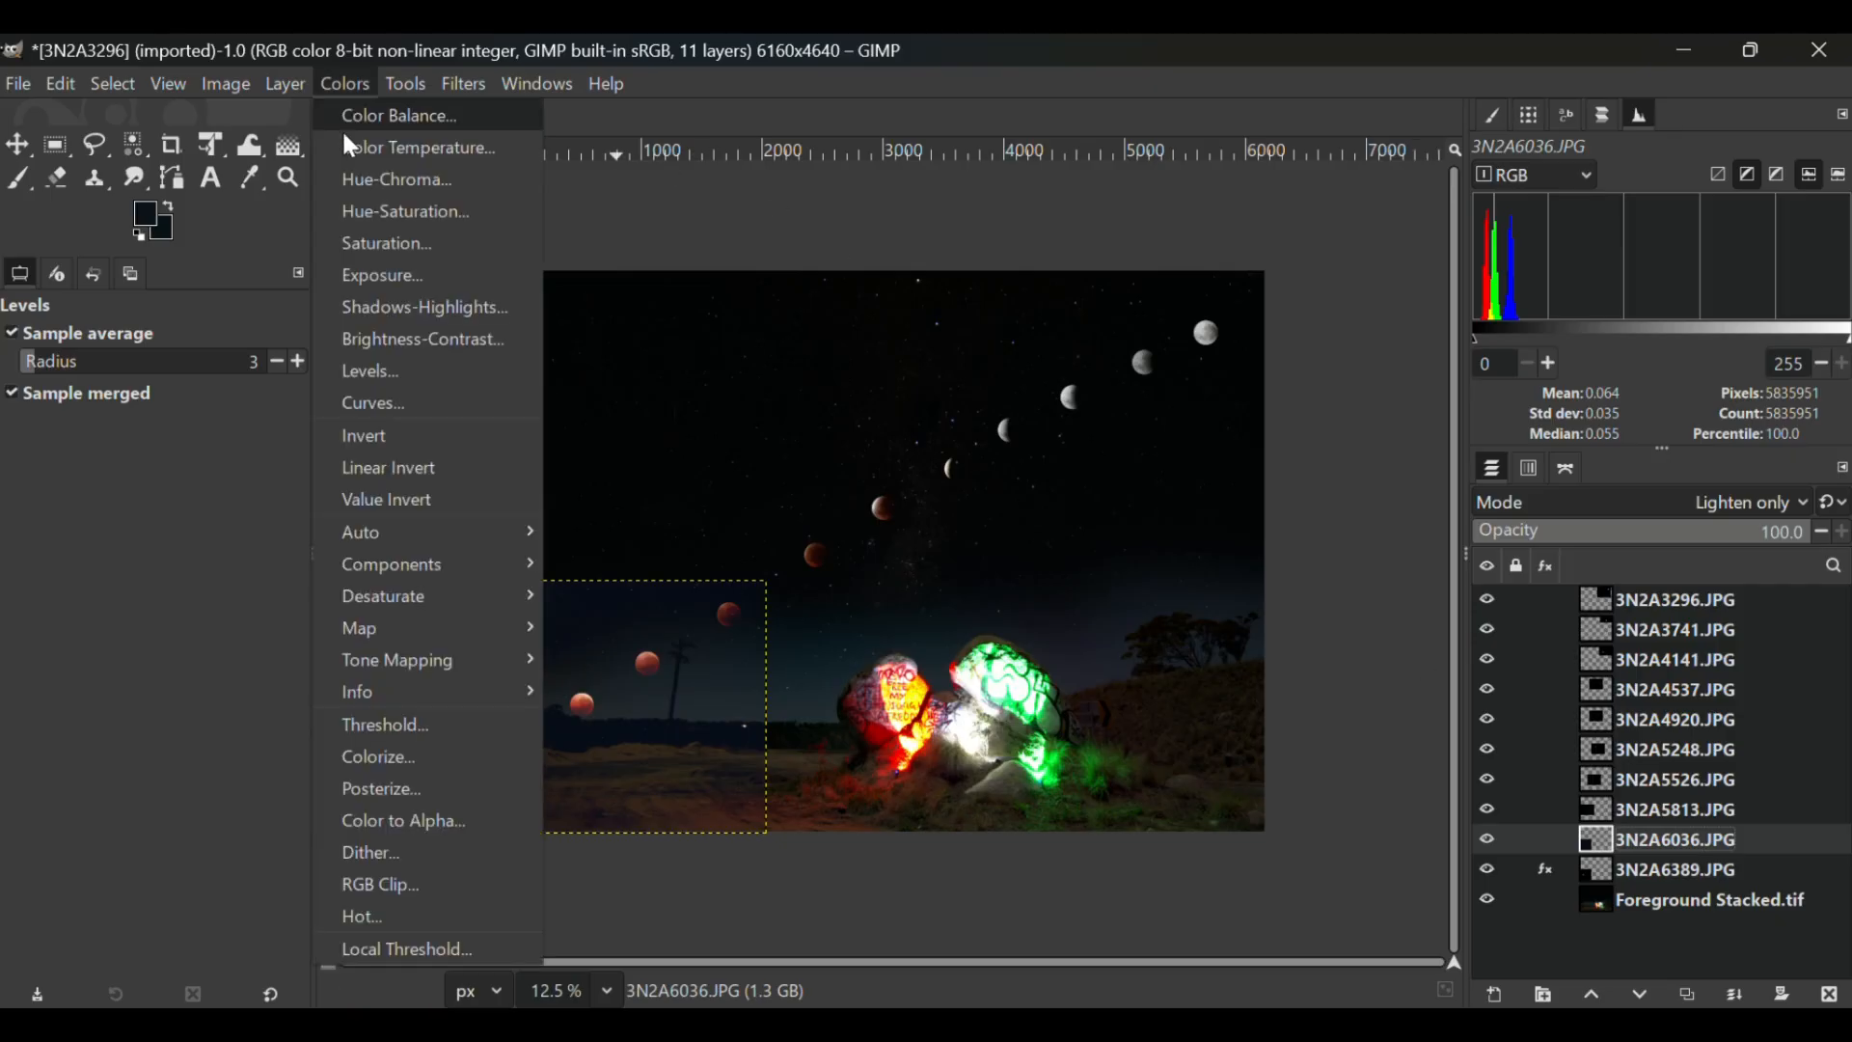
{"action": "left_click", "coordinate": [386, 380]}
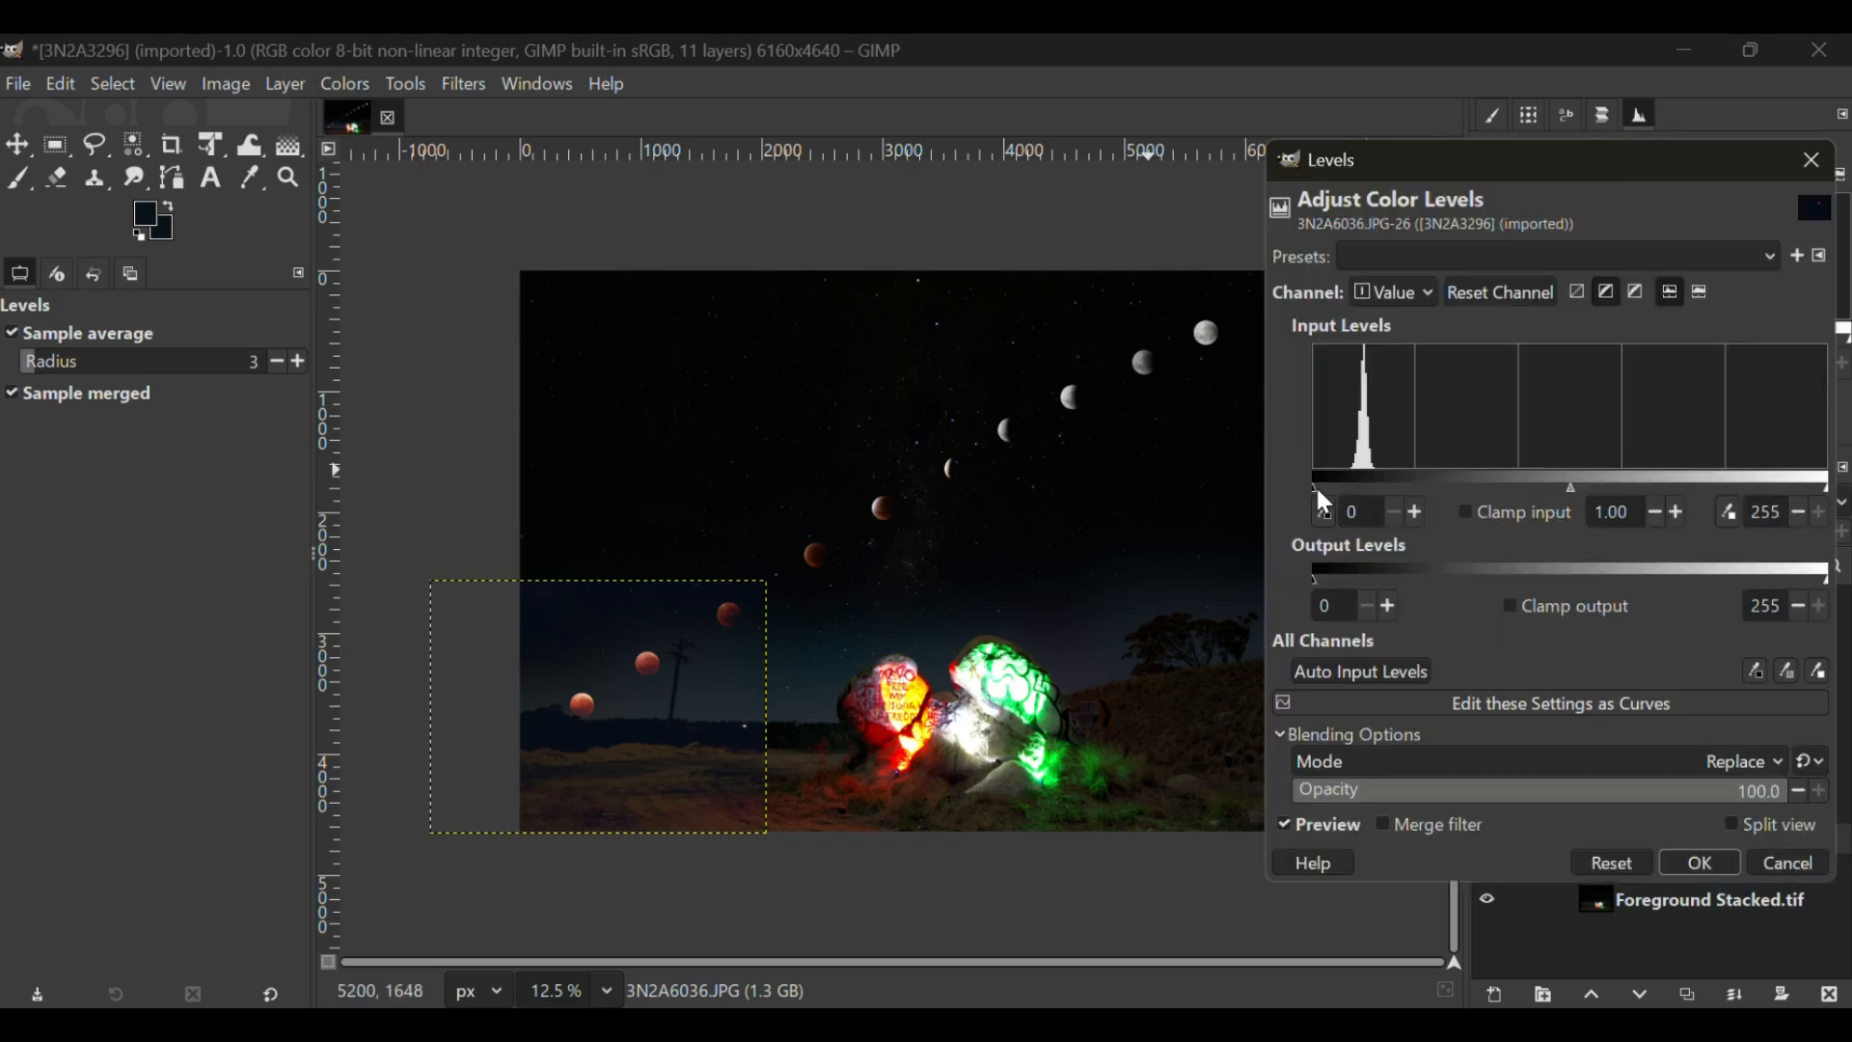
{"action": "left_click_drag", "start_coordinate": [1313, 491], "coordinate": [1351, 486]}
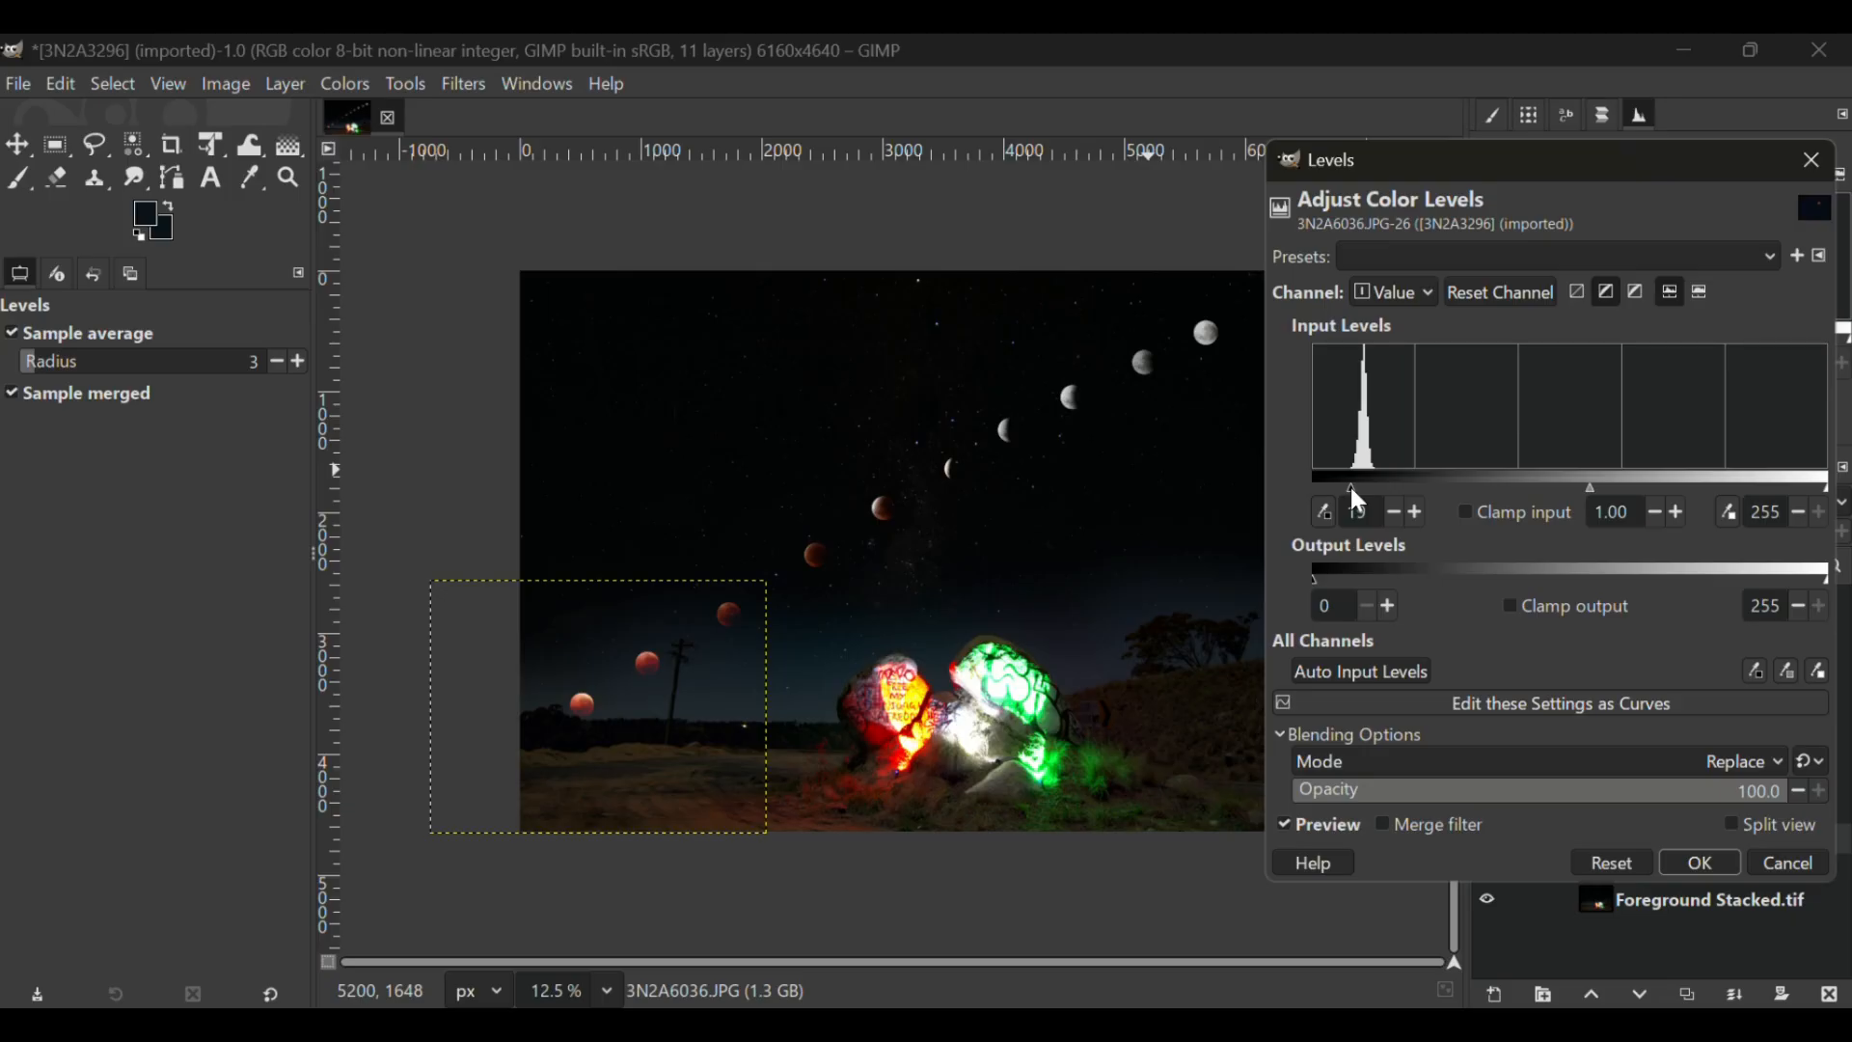
{"action": "left_click", "coordinate": [1286, 824]}
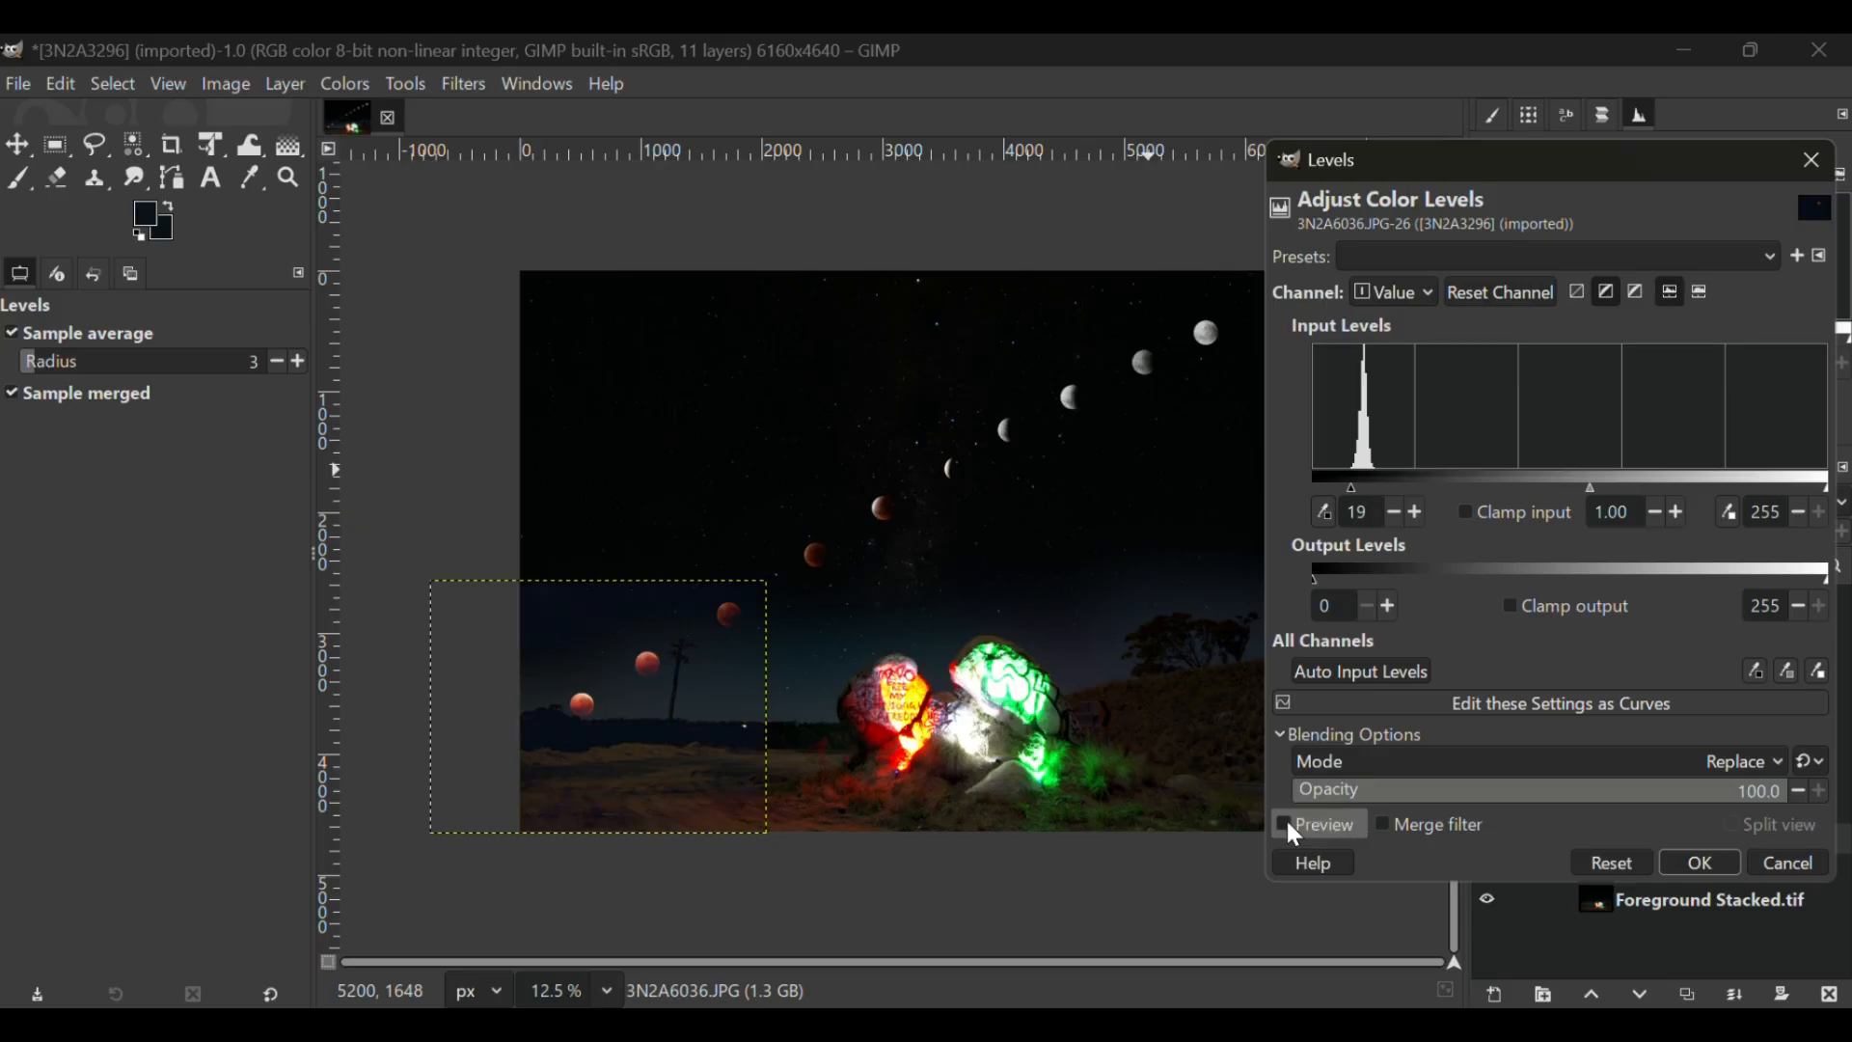
{"action": "left_click", "coordinate": [1287, 824]}
{"action": "left_click", "coordinate": [1287, 824]}
{"action": "left_click", "coordinate": [1287, 823]}
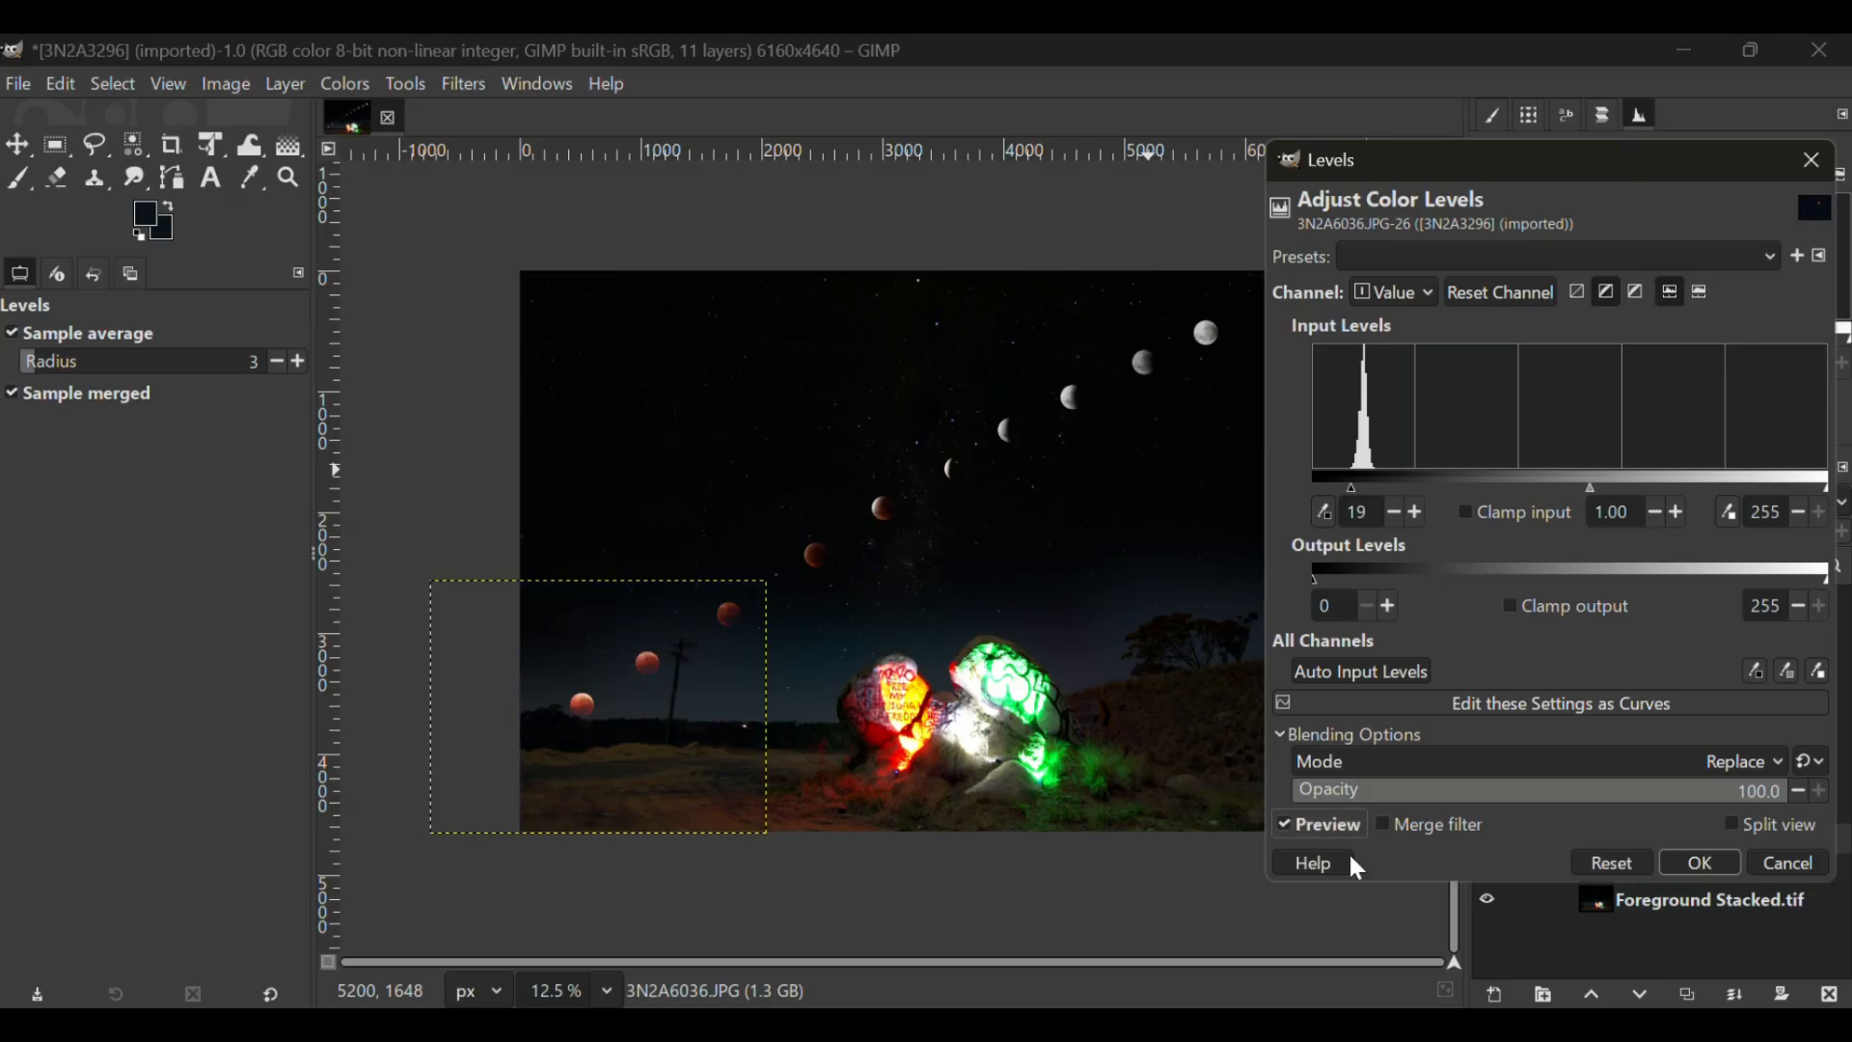
{"action": "left_click", "coordinate": [1703, 863]}
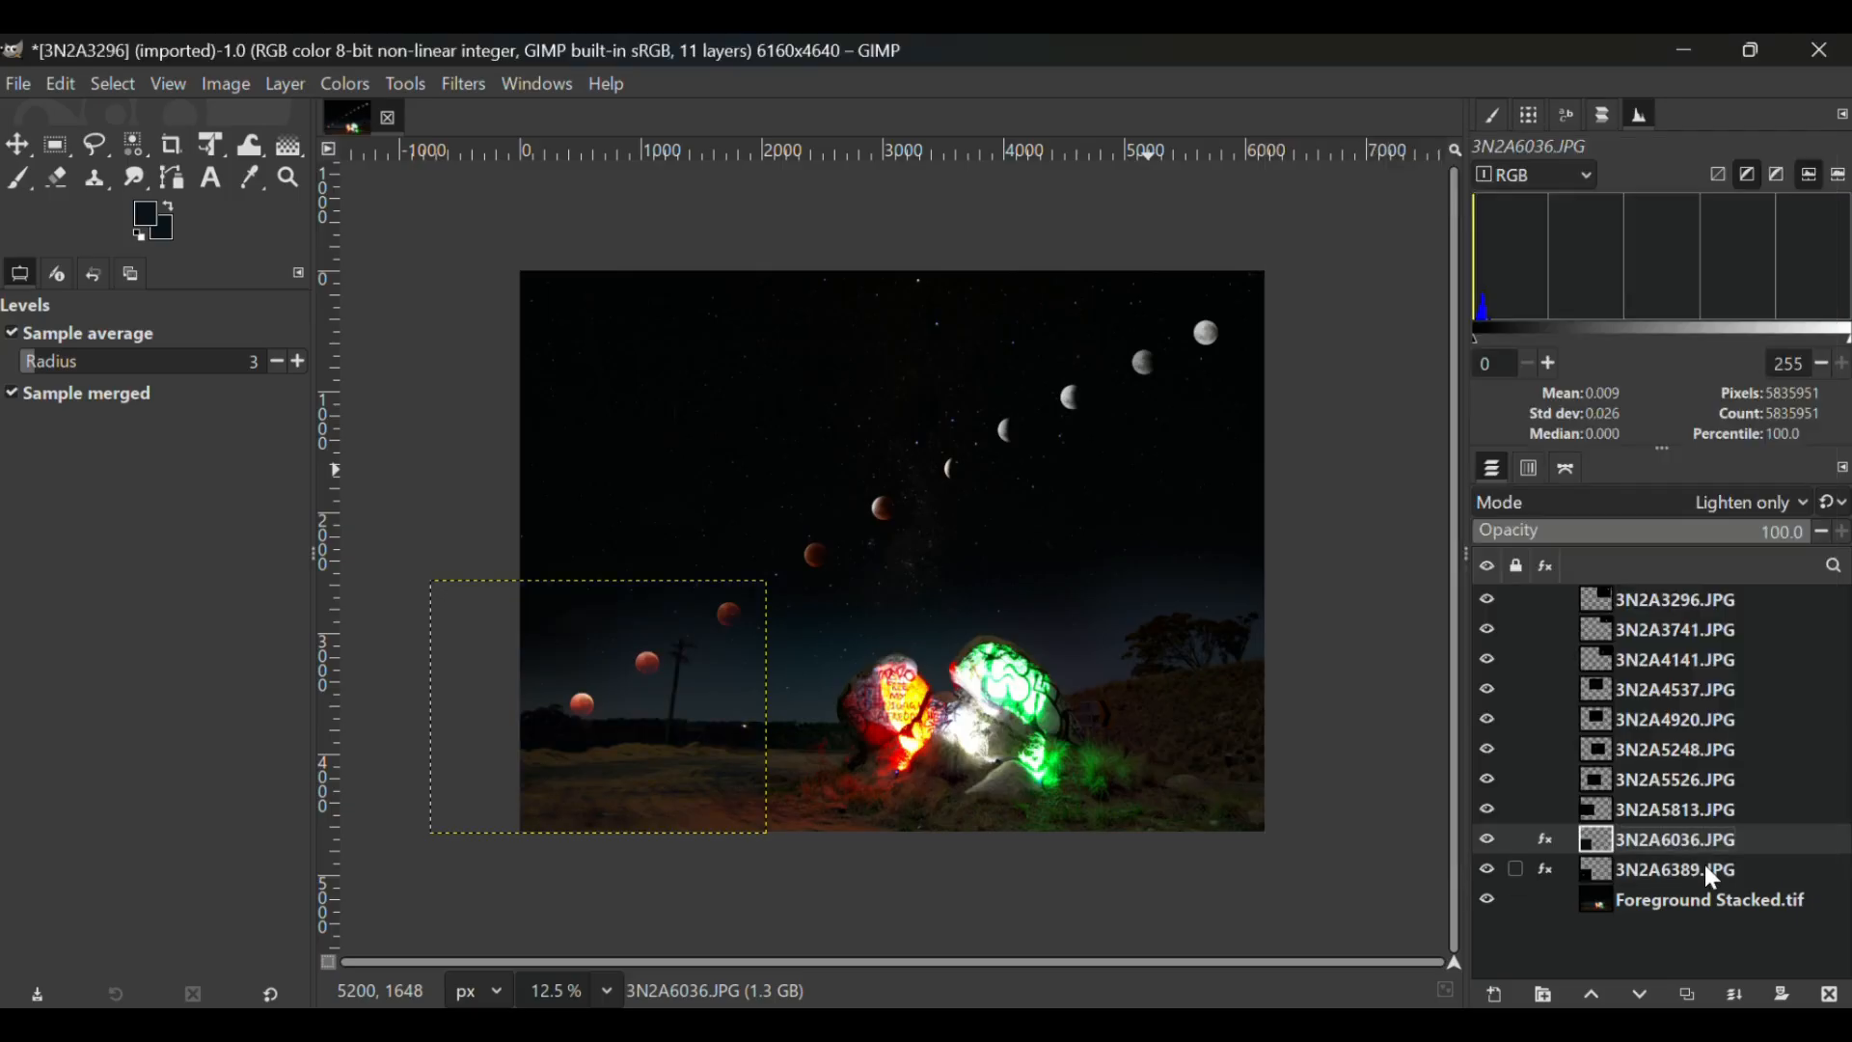
{"action": "left_click", "coordinate": [1701, 595]}
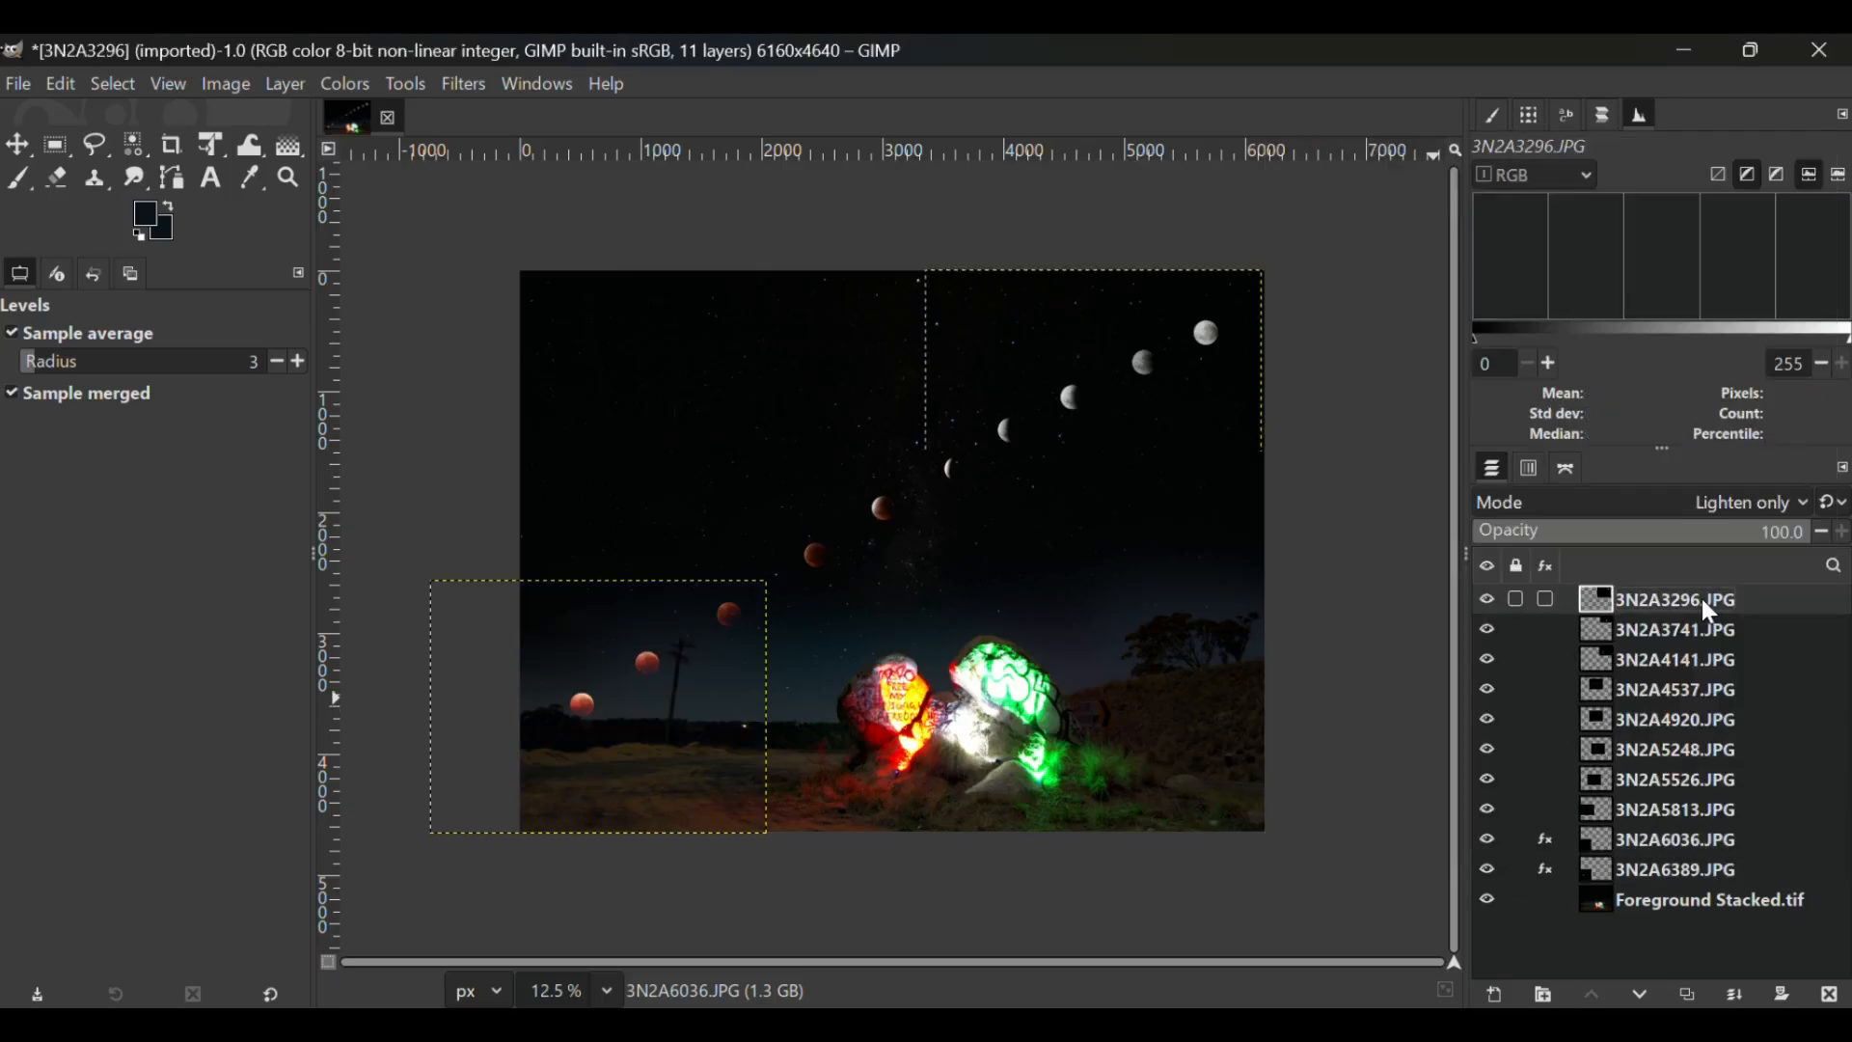
{"action": "left_click", "coordinate": [1684, 632]}
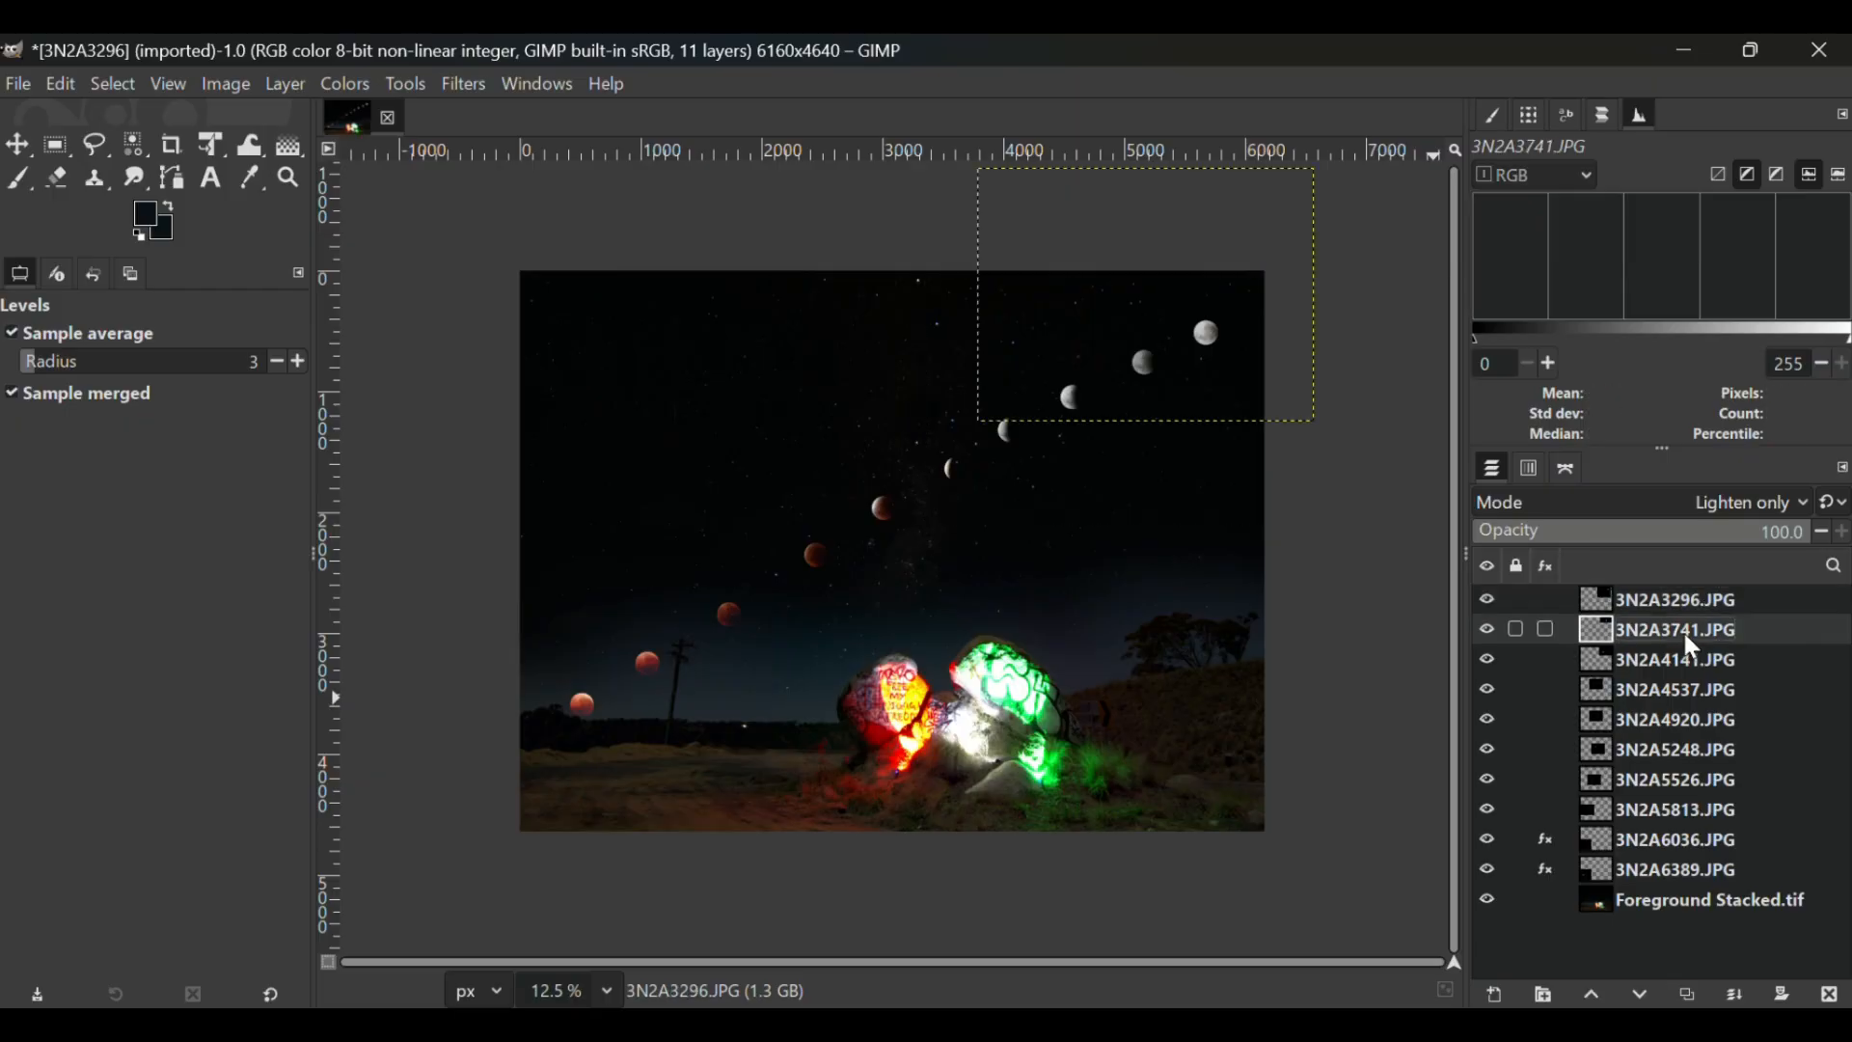
{"action": "left_click", "coordinate": [20, 150]}
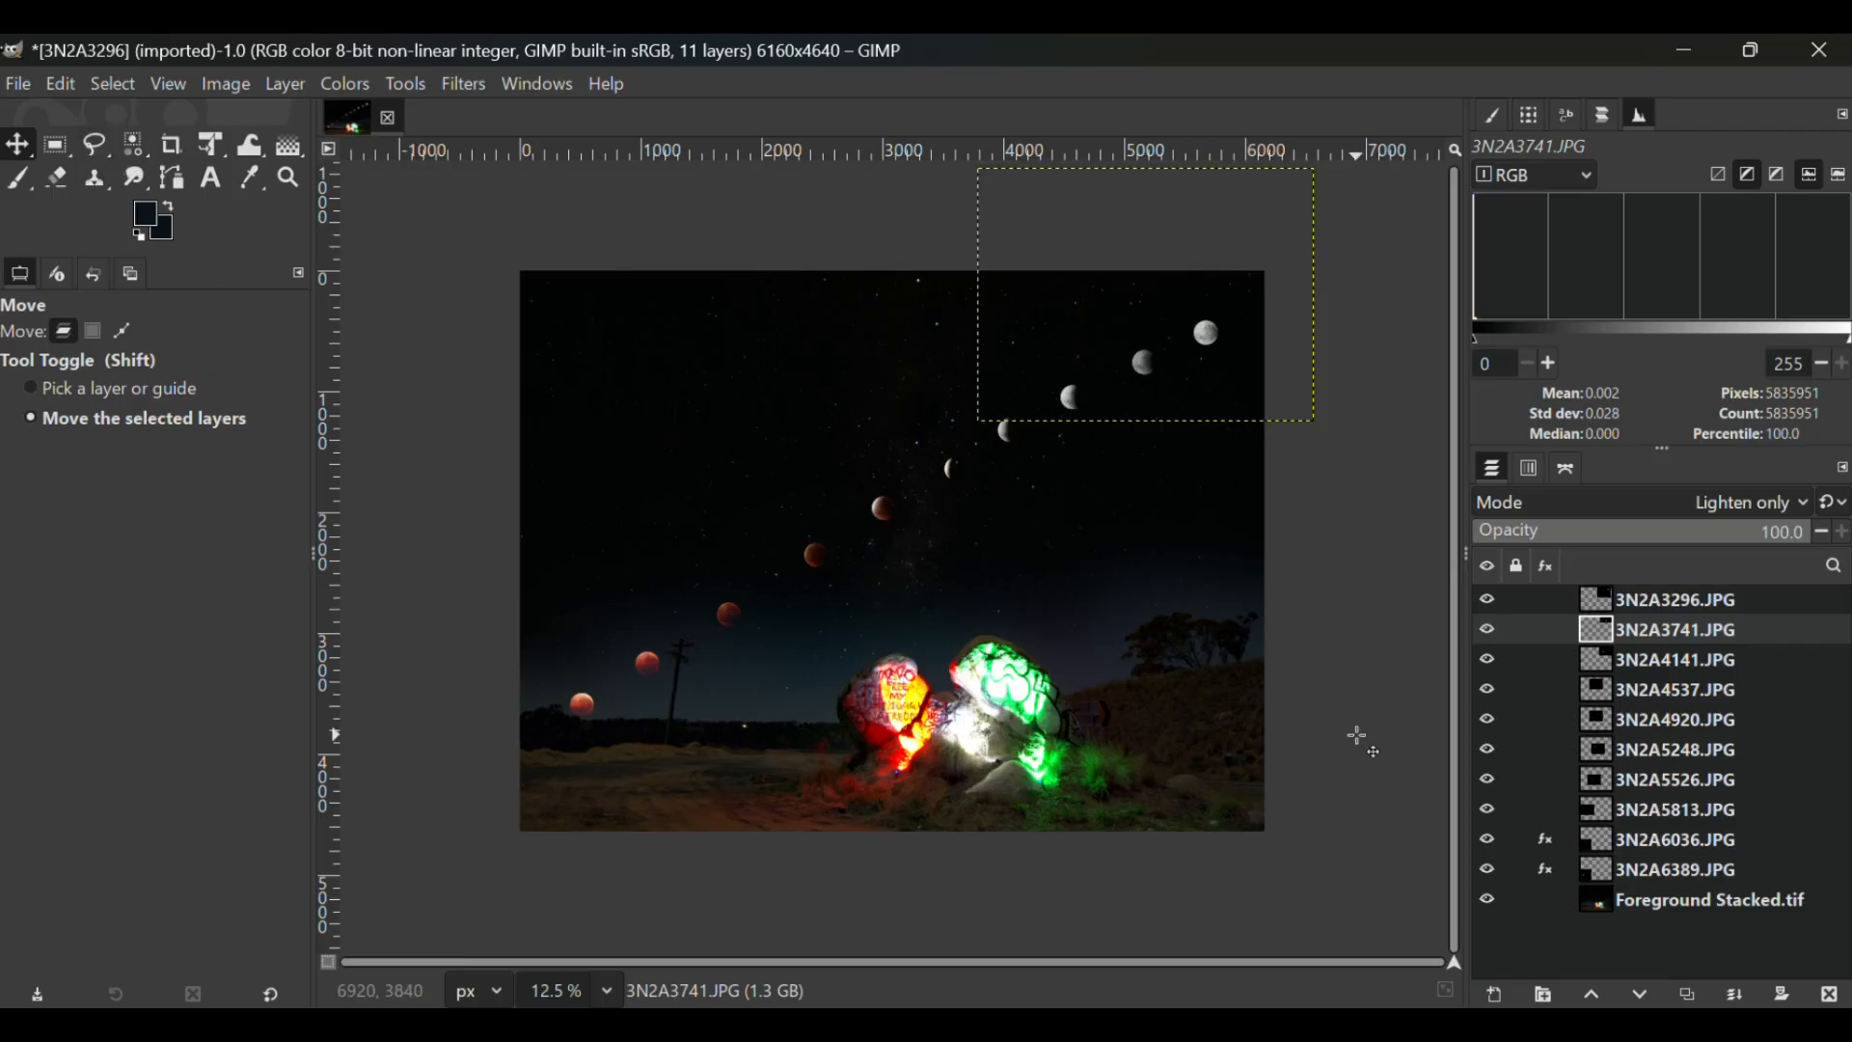
Step: Flatten the image, merging all moon layers with the Foreground Stacked.tif layer
{"action": "left_click", "coordinate": [1679, 906]}
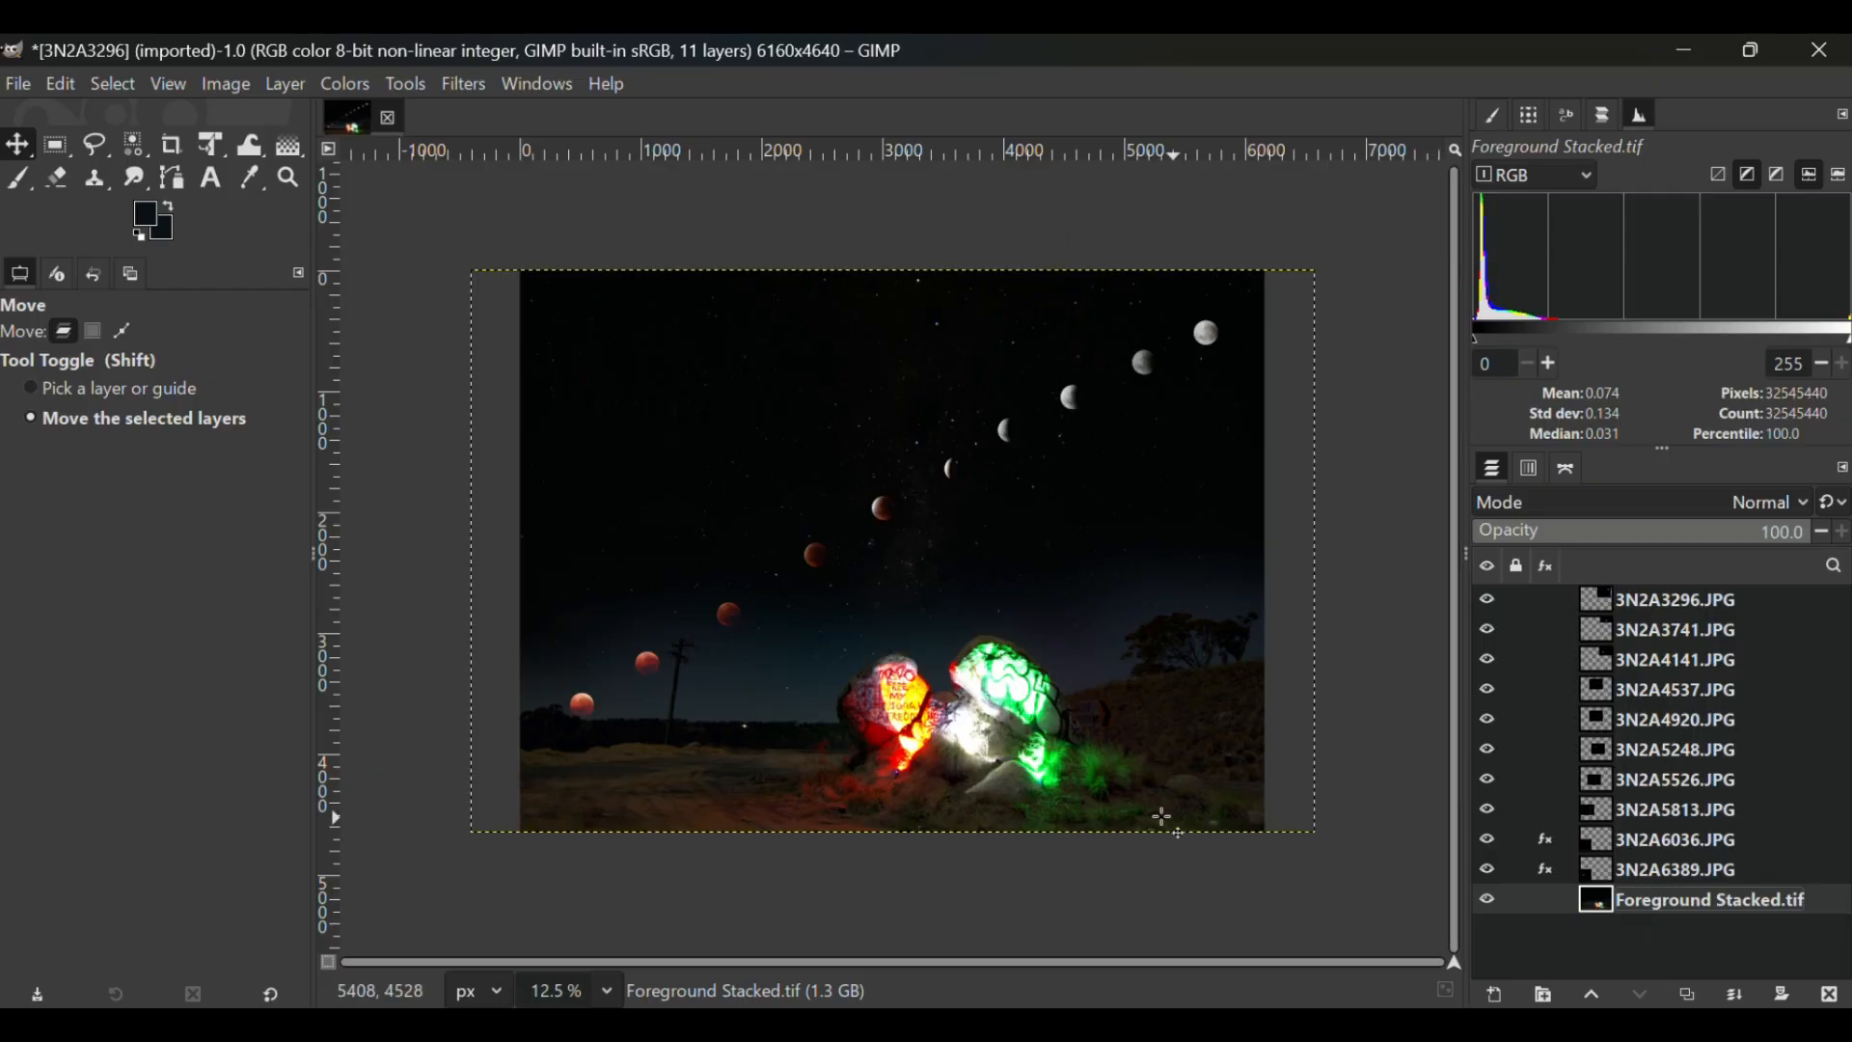
{"action": "right_click", "coordinate": [1710, 912]}
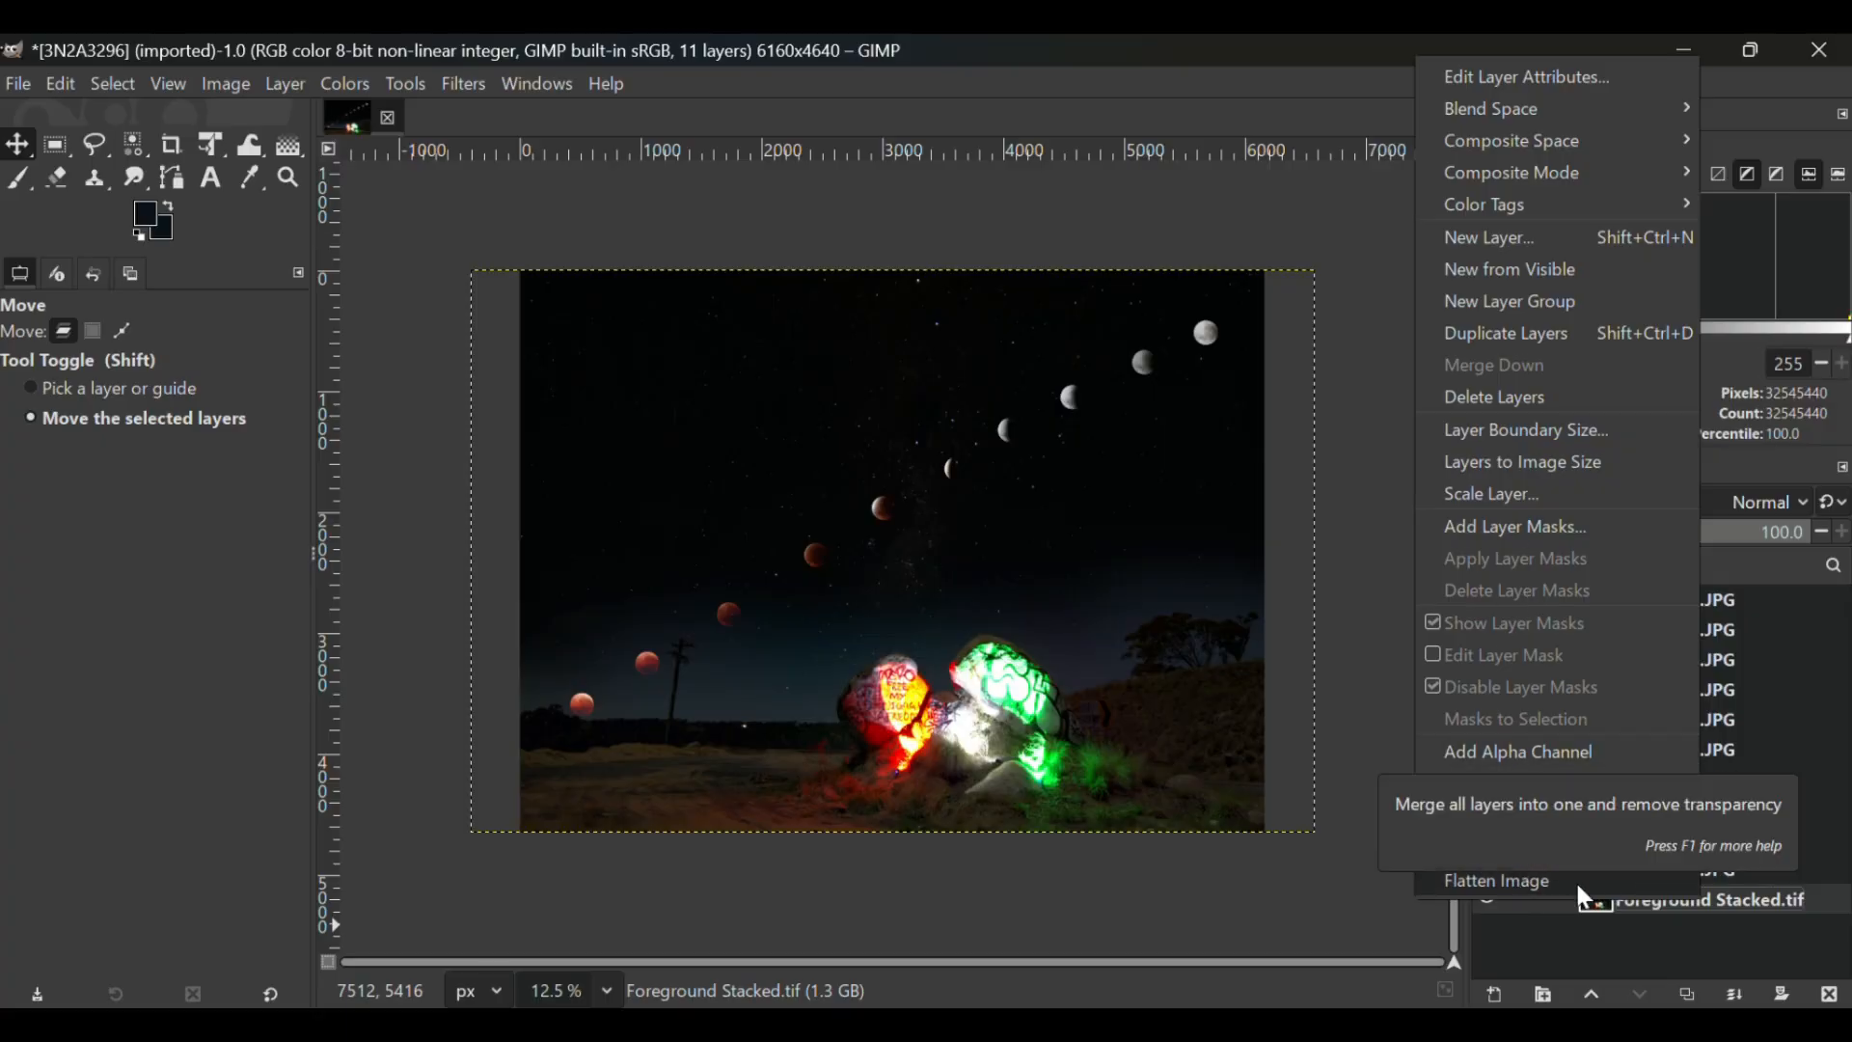
{"action": "left_click", "coordinate": [1726, 904]}
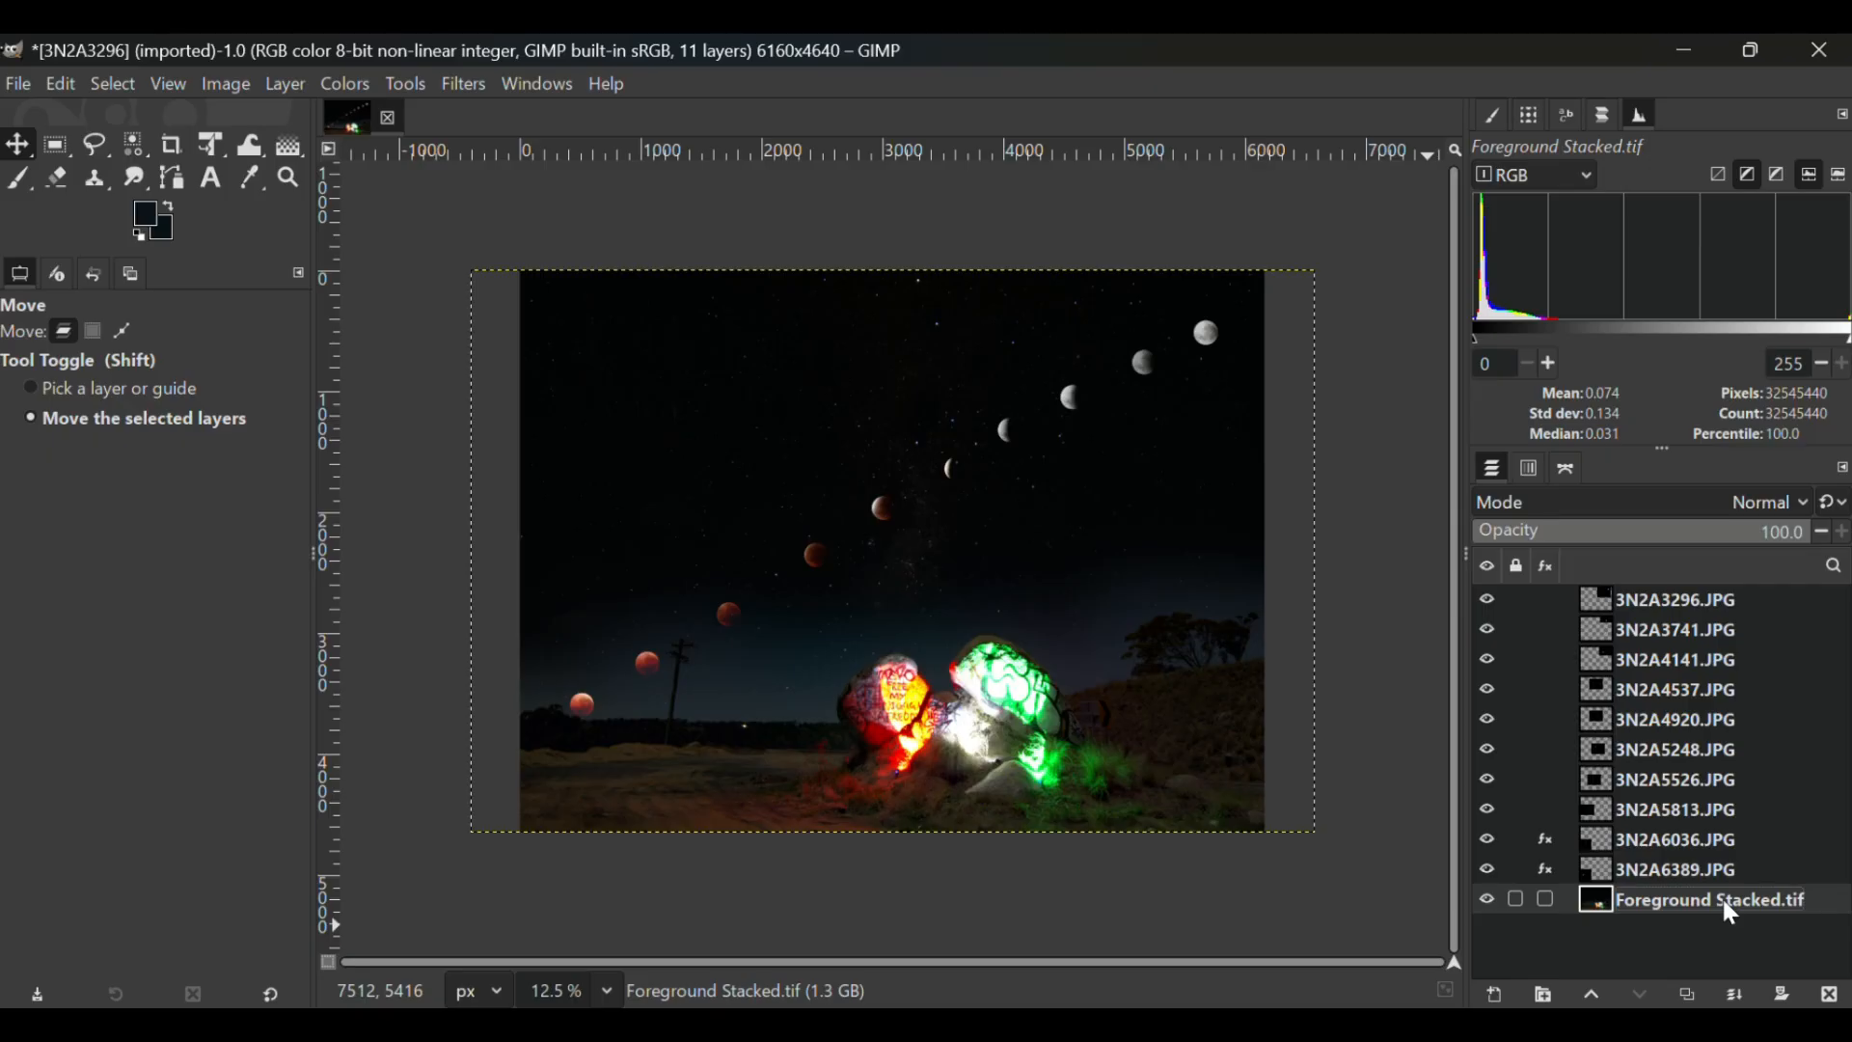
{"action": "left_click", "coordinate": [346, 84]}
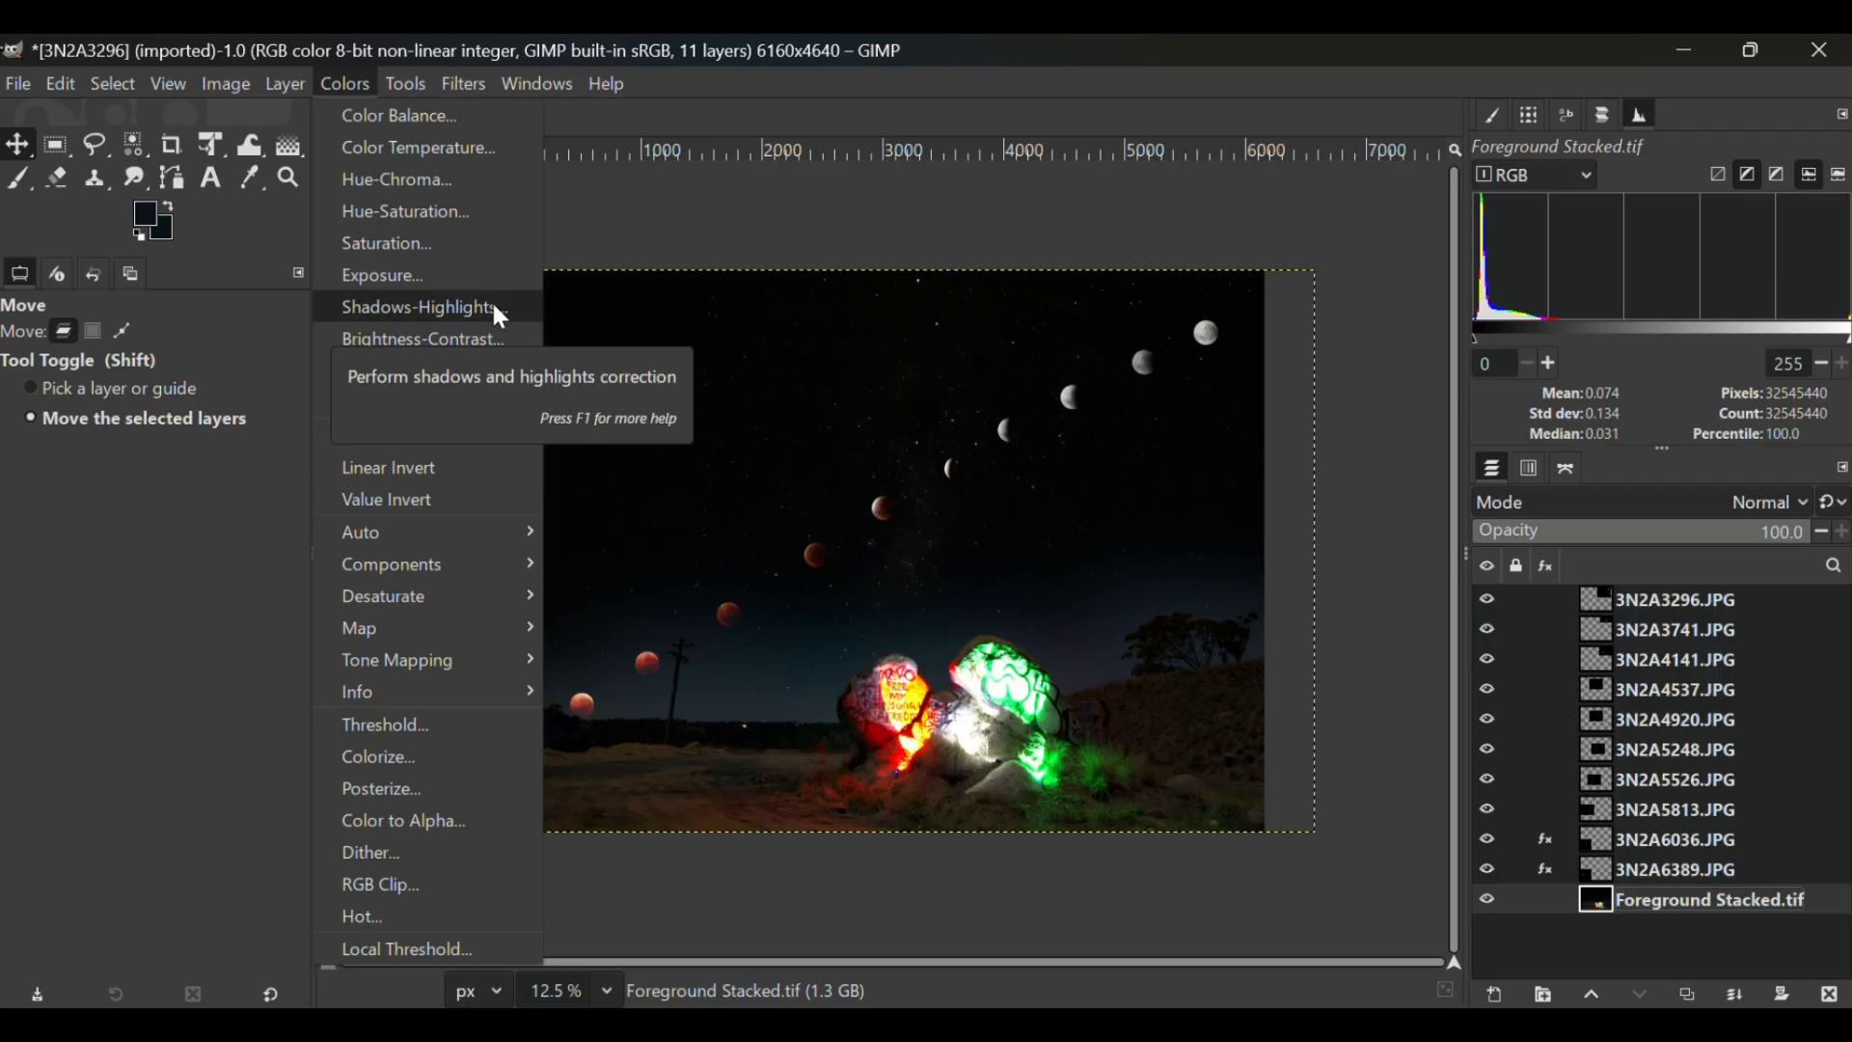
{"action": "left_click", "coordinate": [645, 237]}
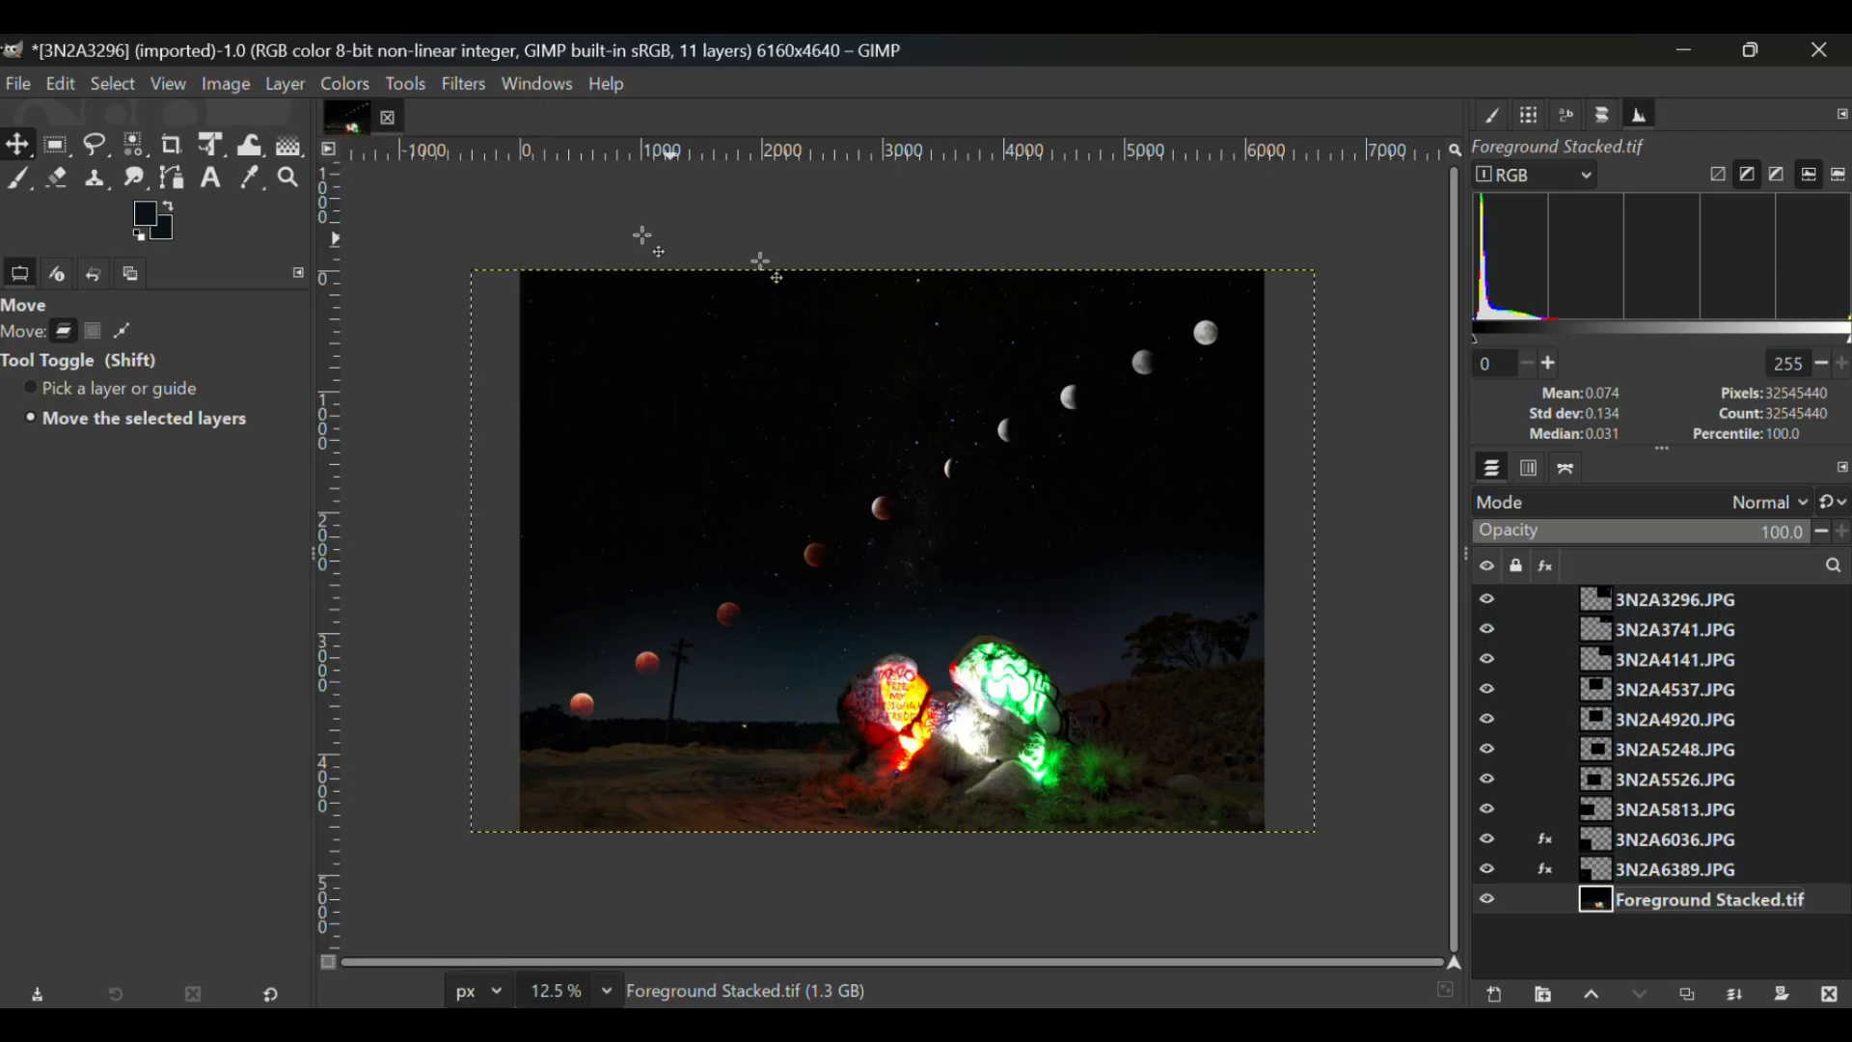
{"action": "right_click", "coordinate": [1765, 914]}
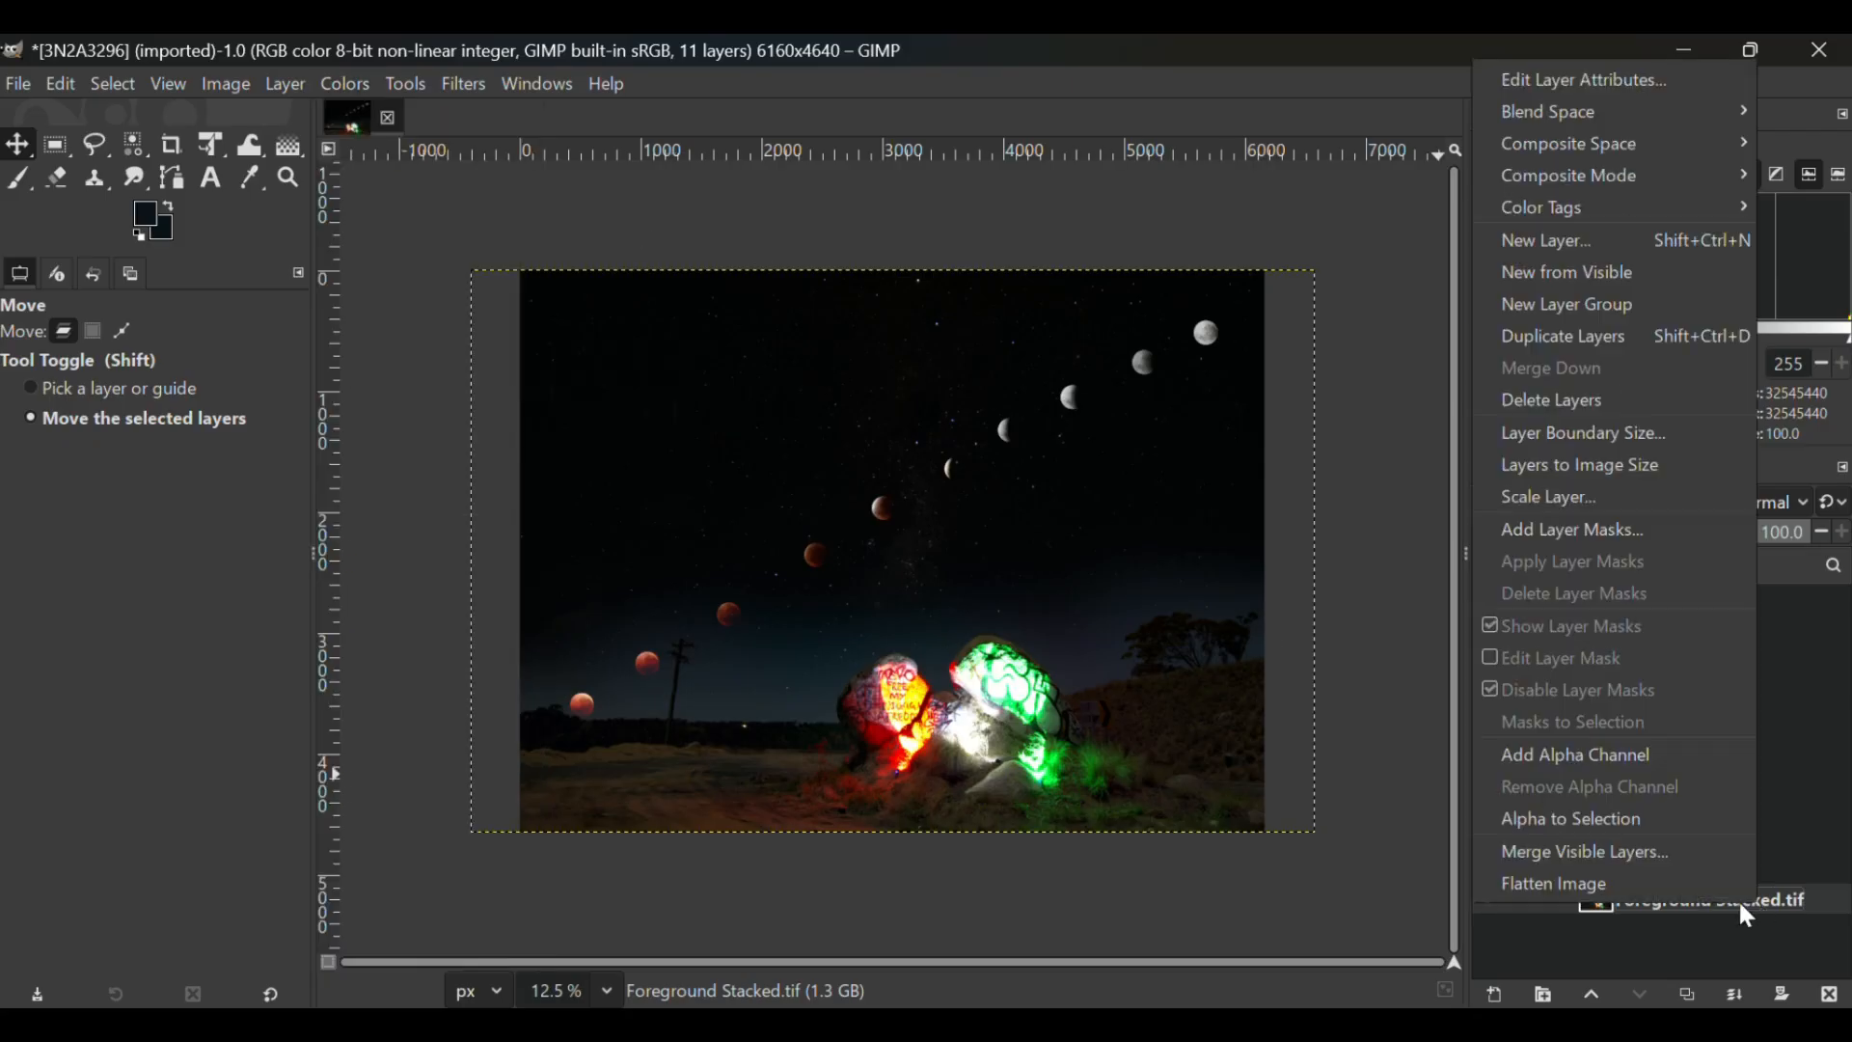
{"action": "left_click", "coordinate": [1594, 882]}
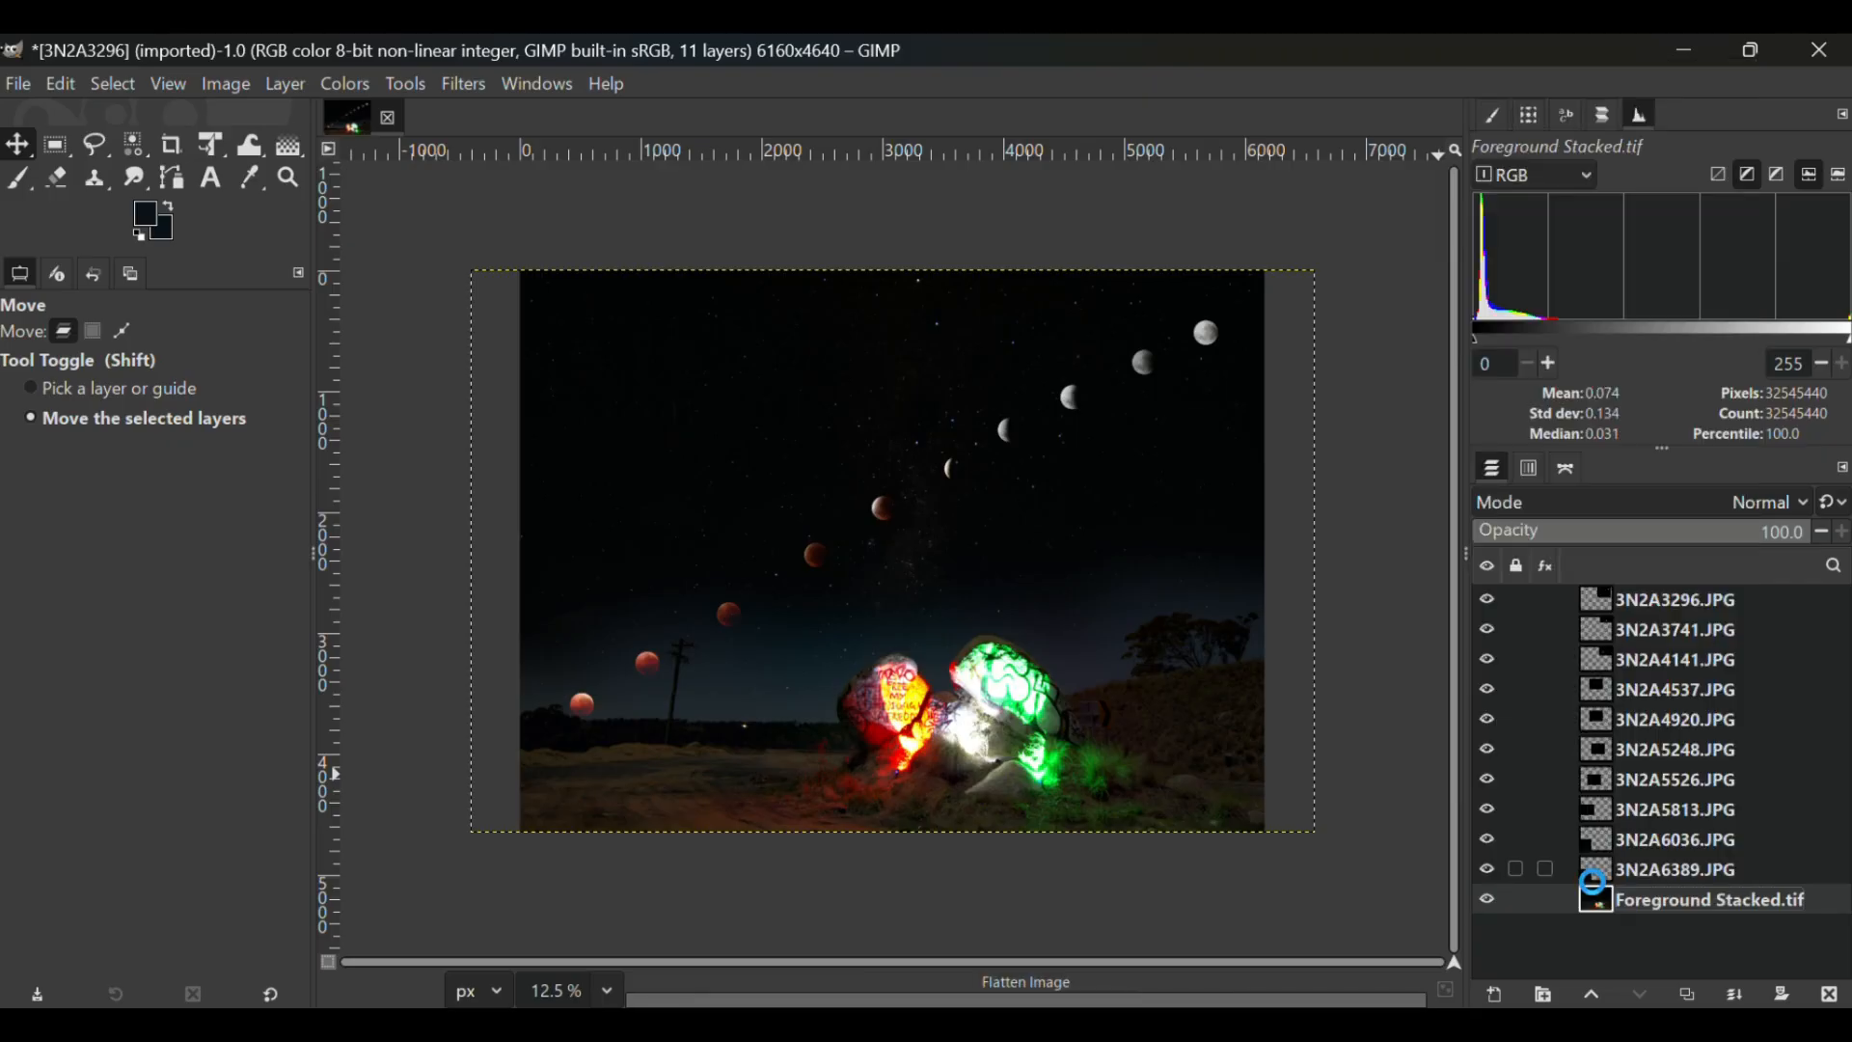